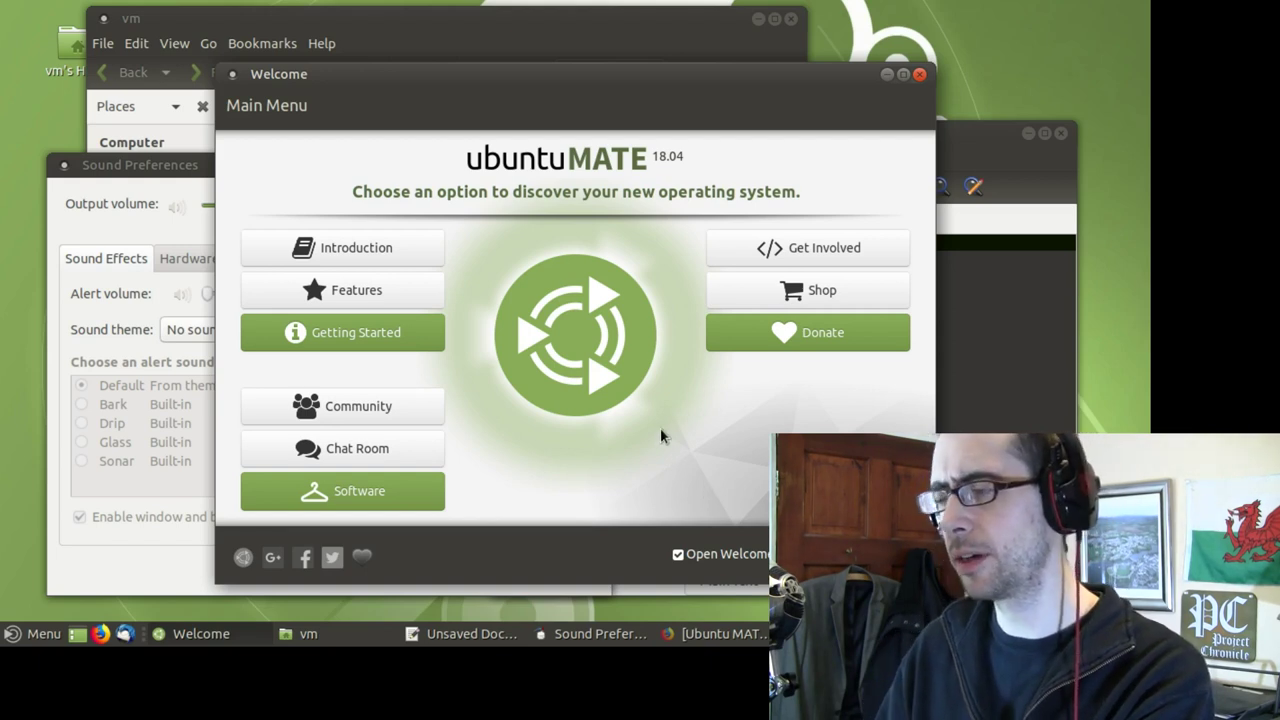
Launch MATE Terminal from the applications menu and move its window down and right
left_click(22, 632)
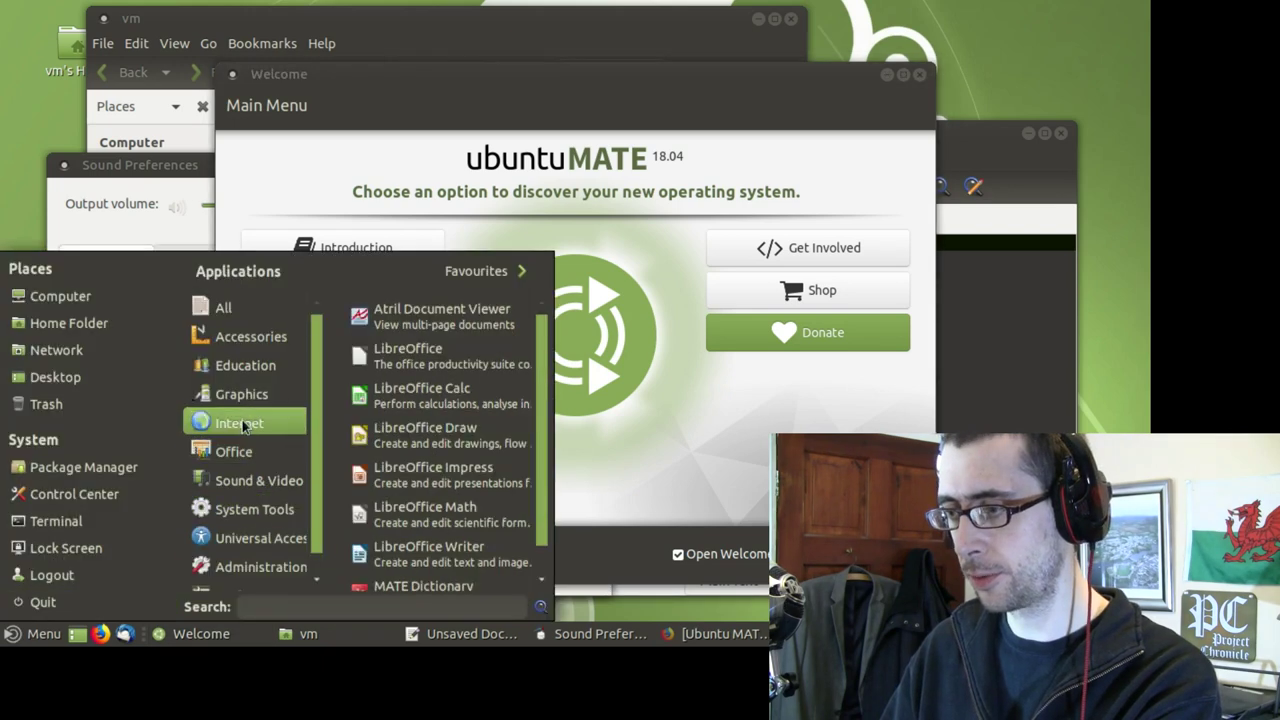
mouse_move(239, 347)
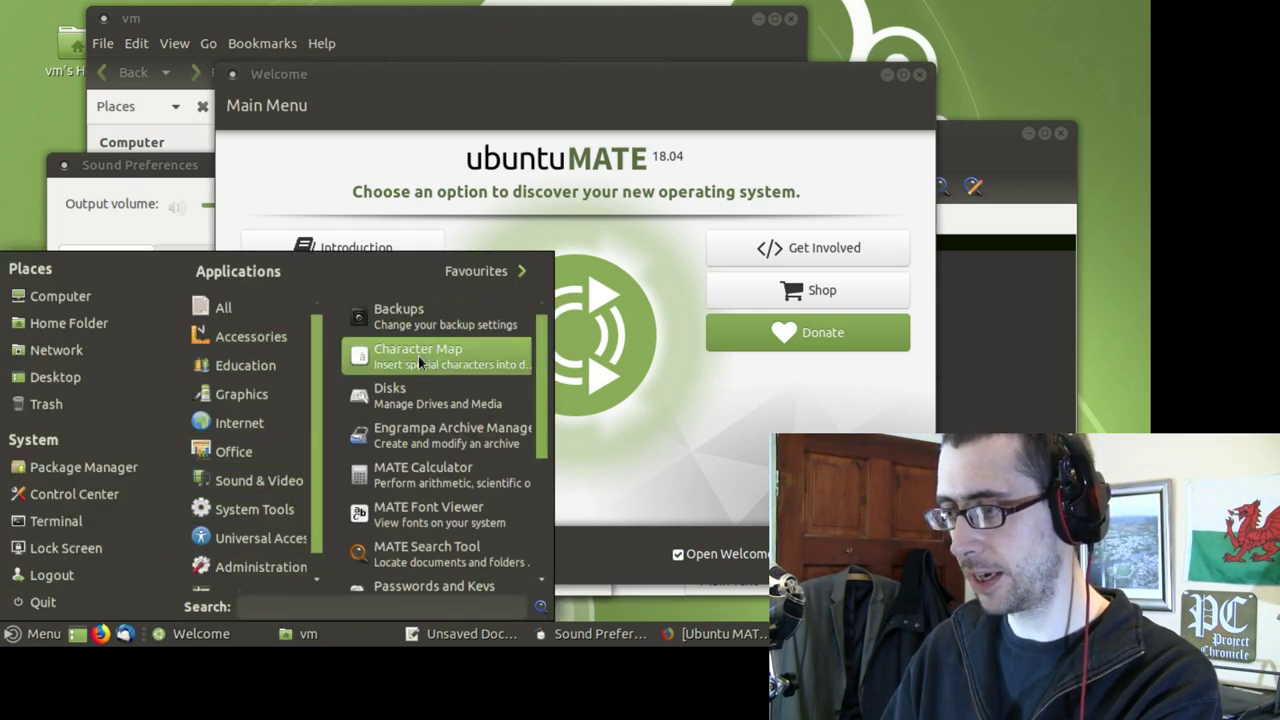
left_click(63, 530)
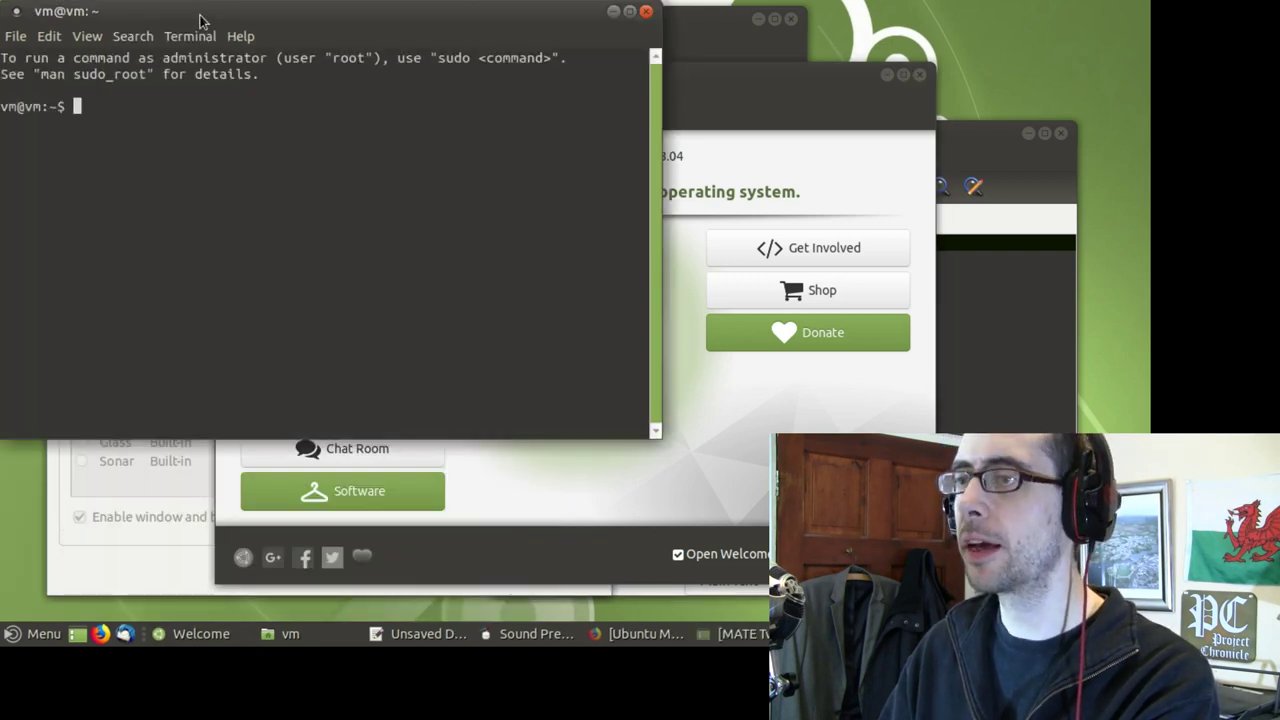
left_click_drag(208, 38, 284, 92)
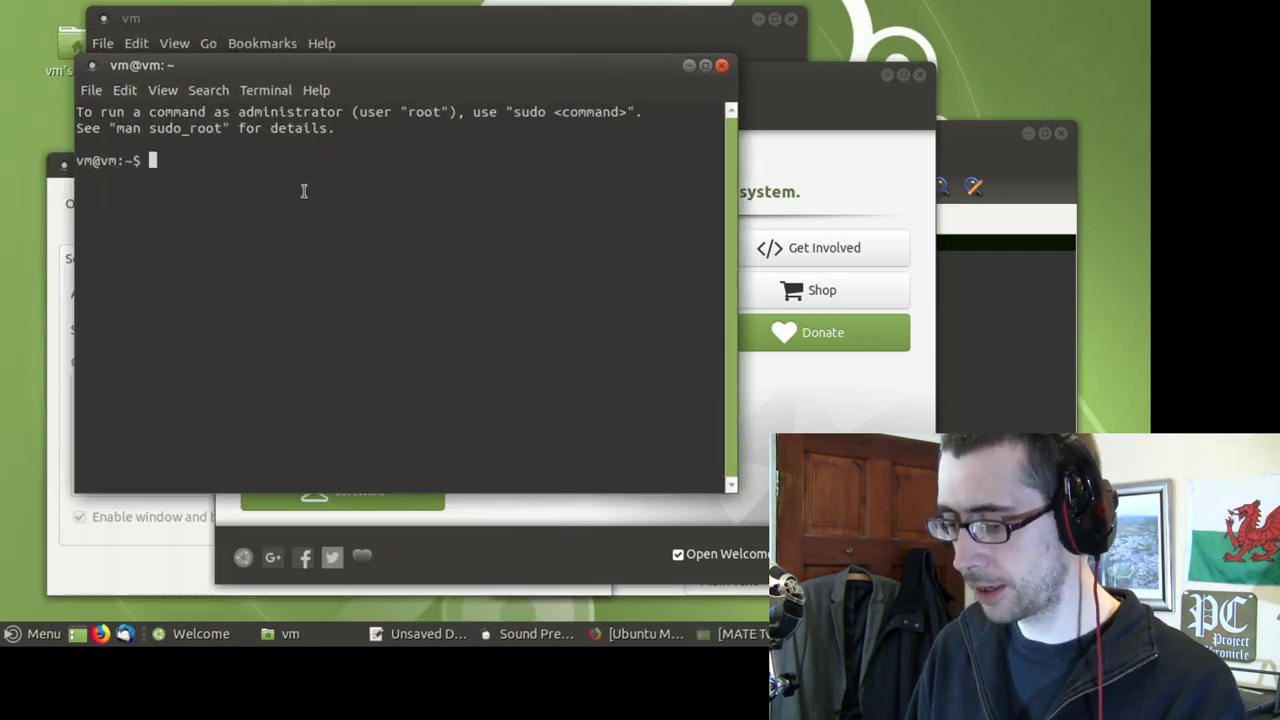
Run 'snap list' to show installed snaps, then return to the Welcome window
type("snap list")
key("Return")
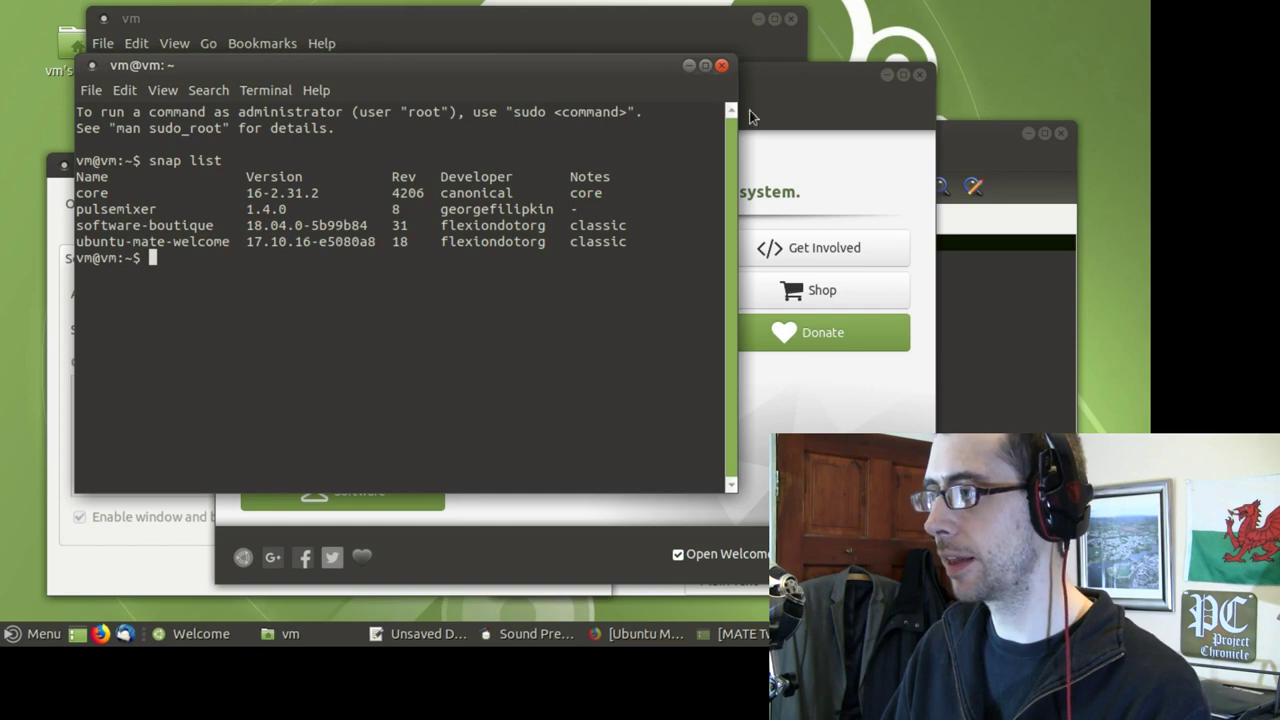
left_click(779, 90)
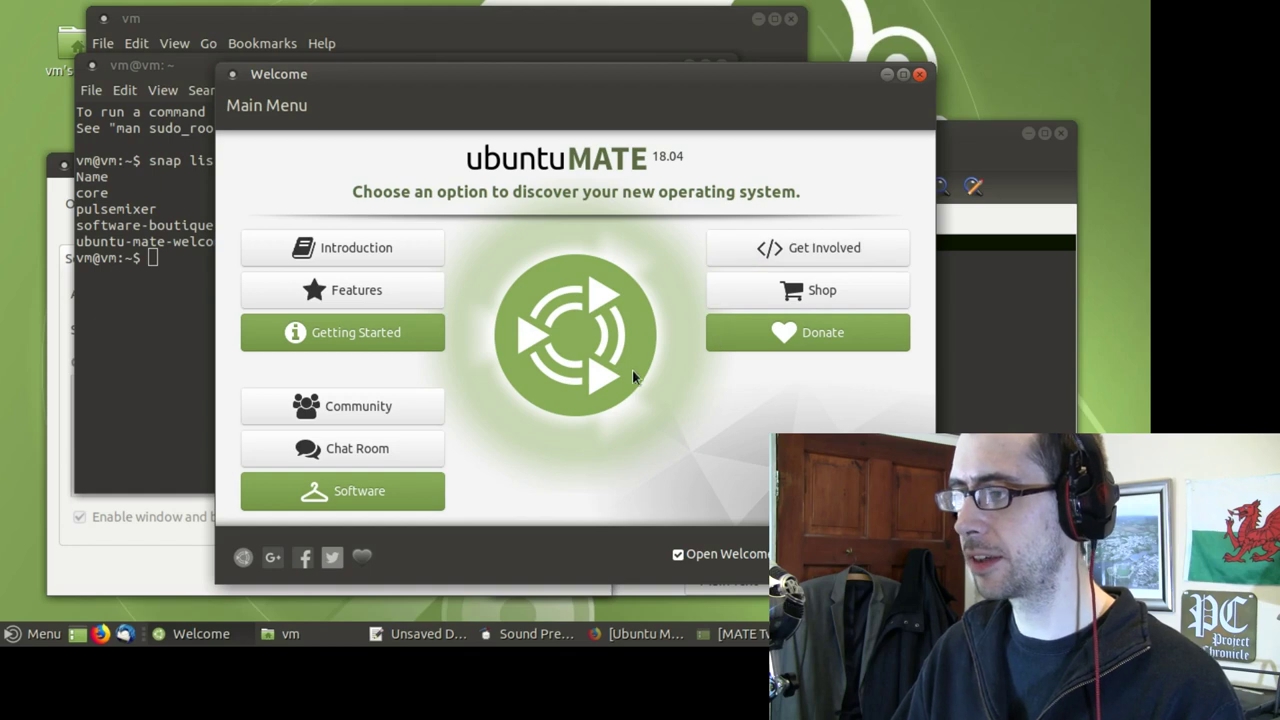
Open Software Boutique from Welcome, maximise it, and show the Miscellaneous Fixes page
left_click(379, 489)
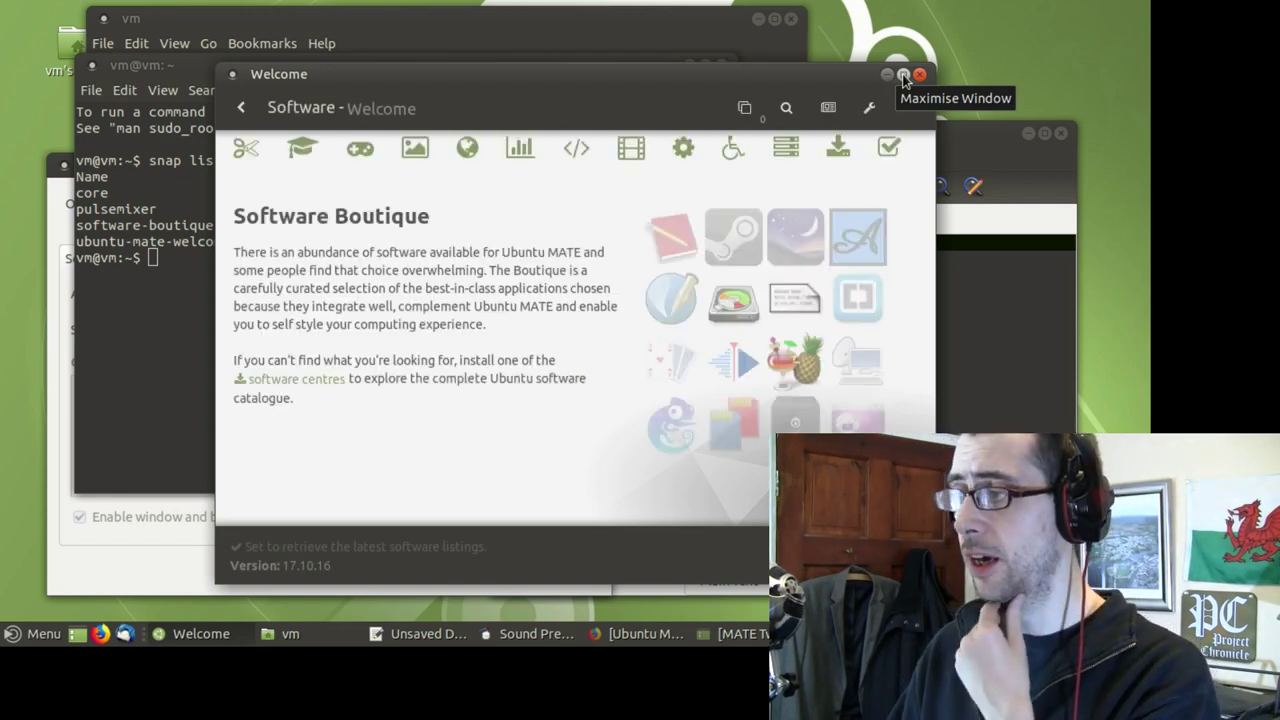
left_click(903, 76)
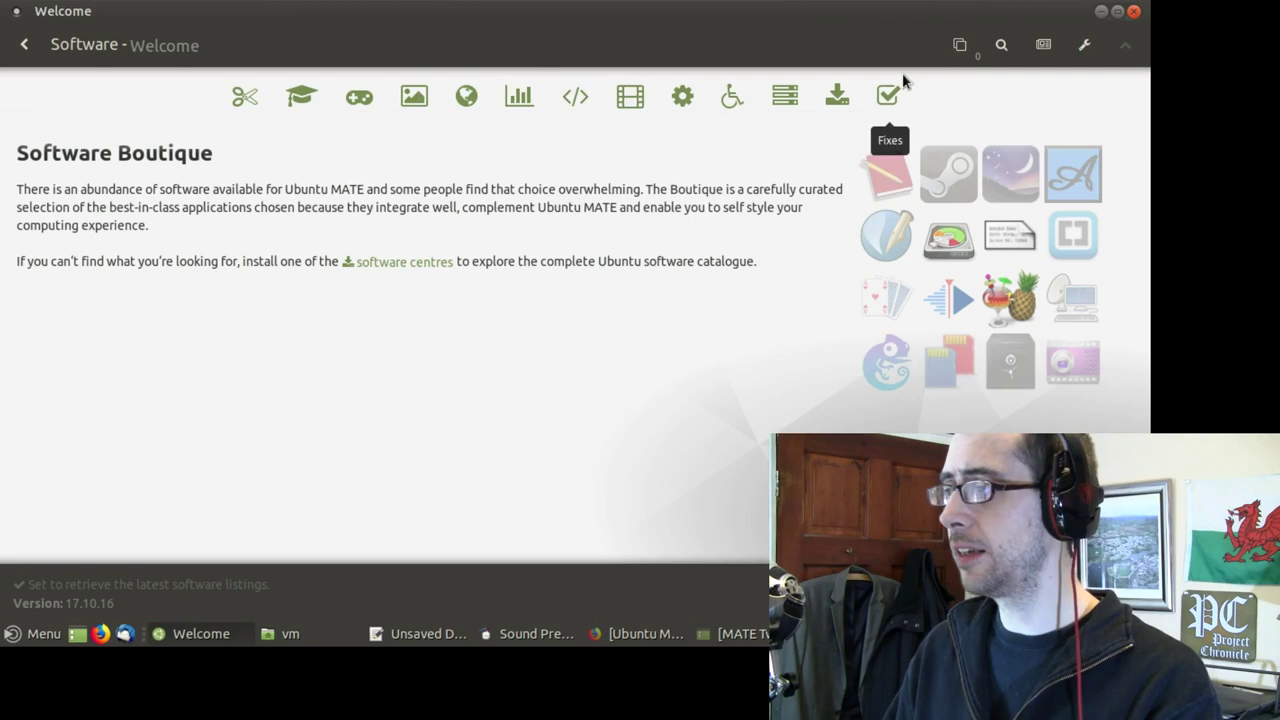
left_click(30, 634)
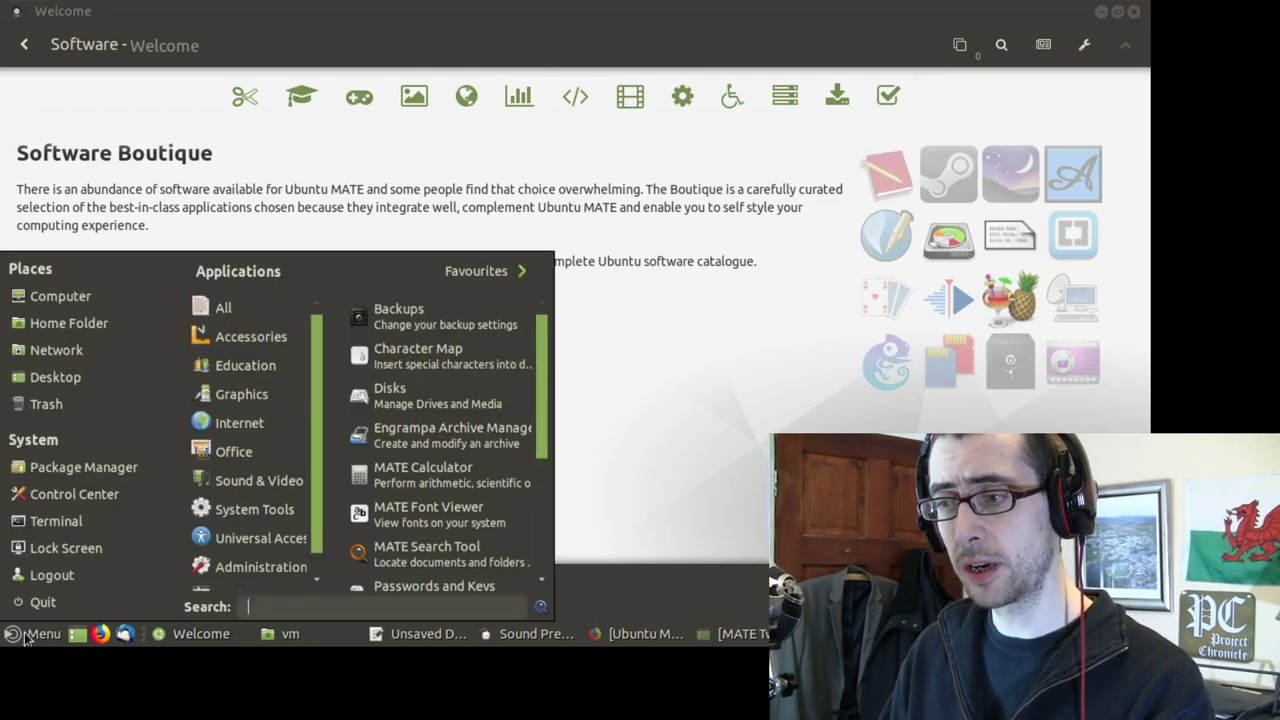
left_click(84, 468)
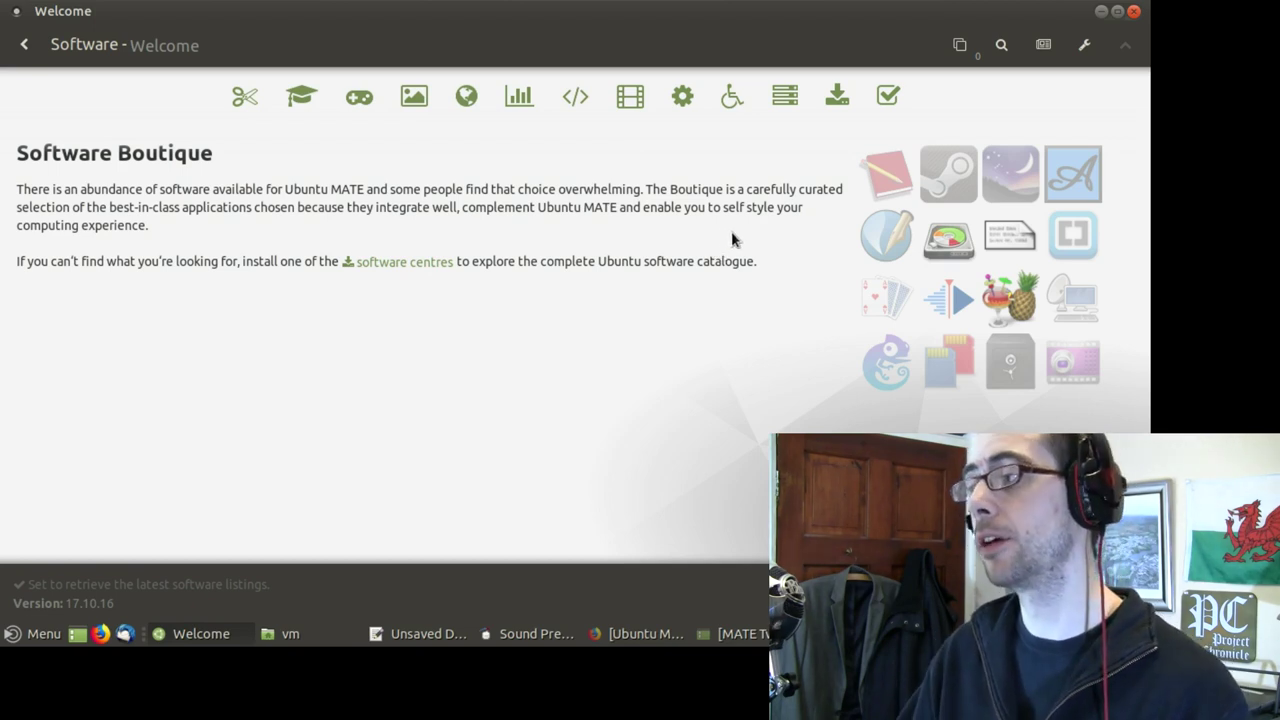
left_click(889, 97)
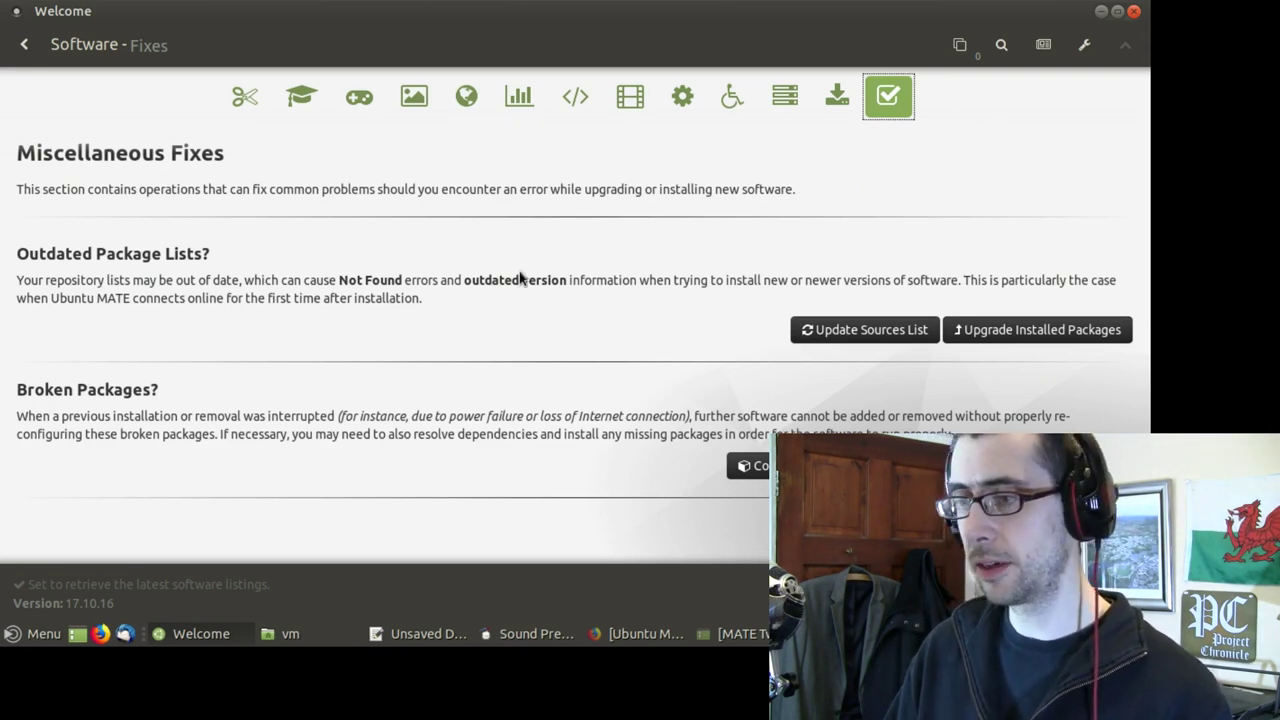
Browse Discover More Software, then Education, ending on the System Tools category
left_click(843, 93)
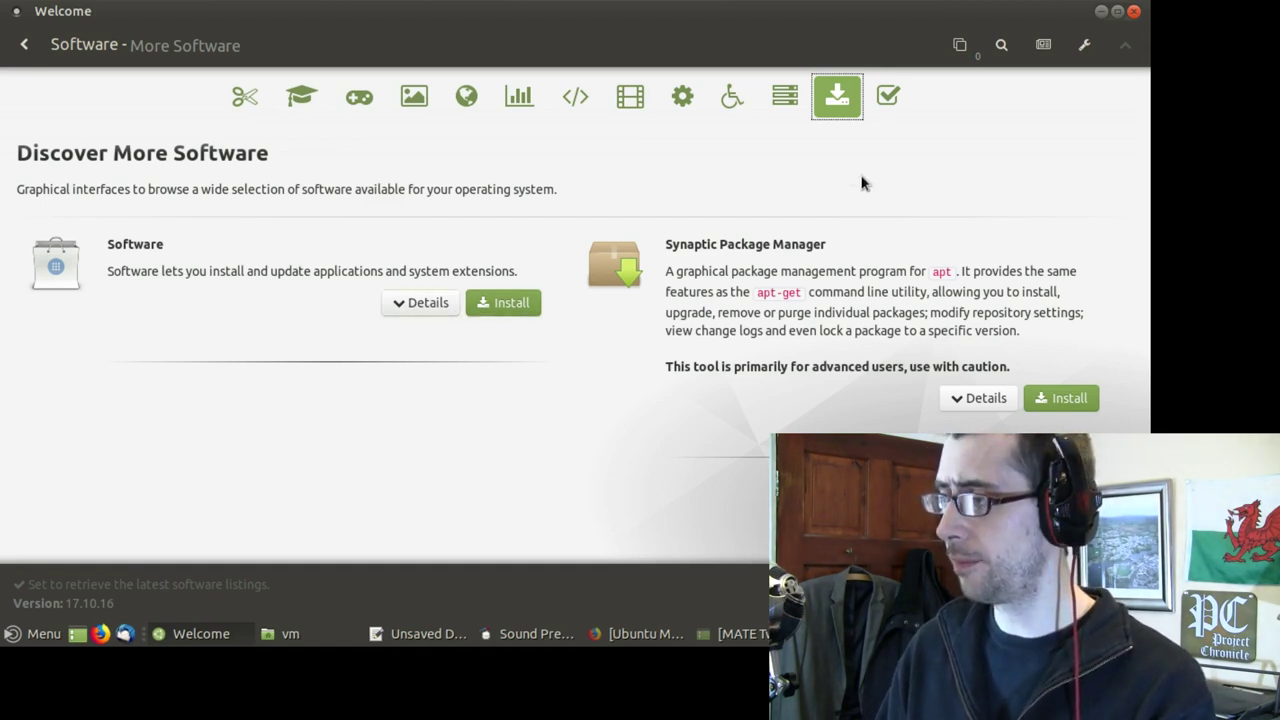
left_click(302, 97)
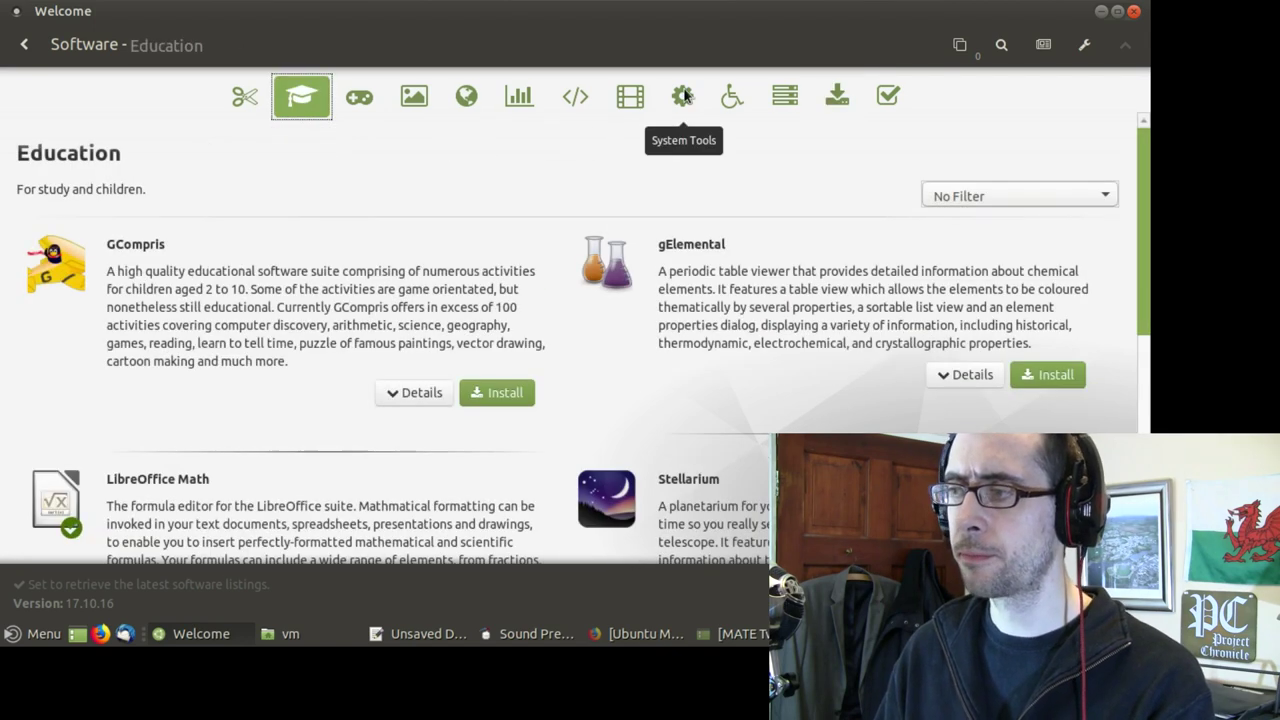
left_click(684, 95)
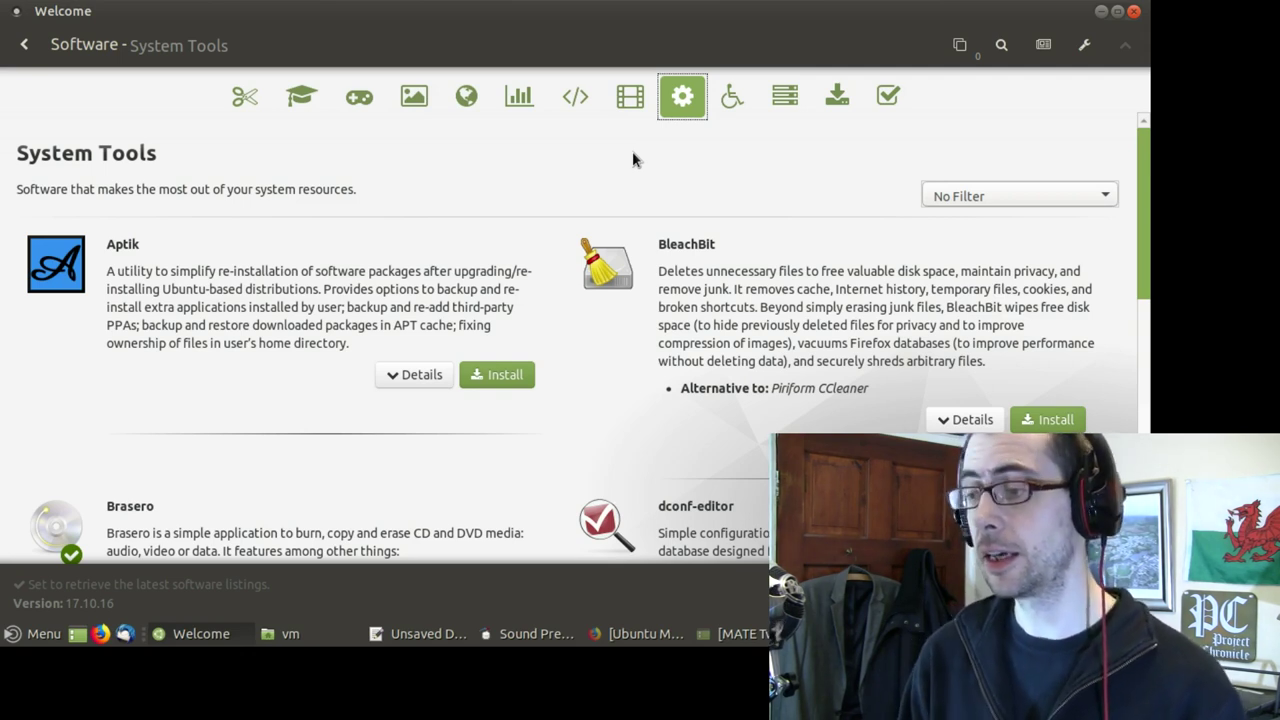
left_click(38, 634)
mouse_move(192, 487)
type("vlc")
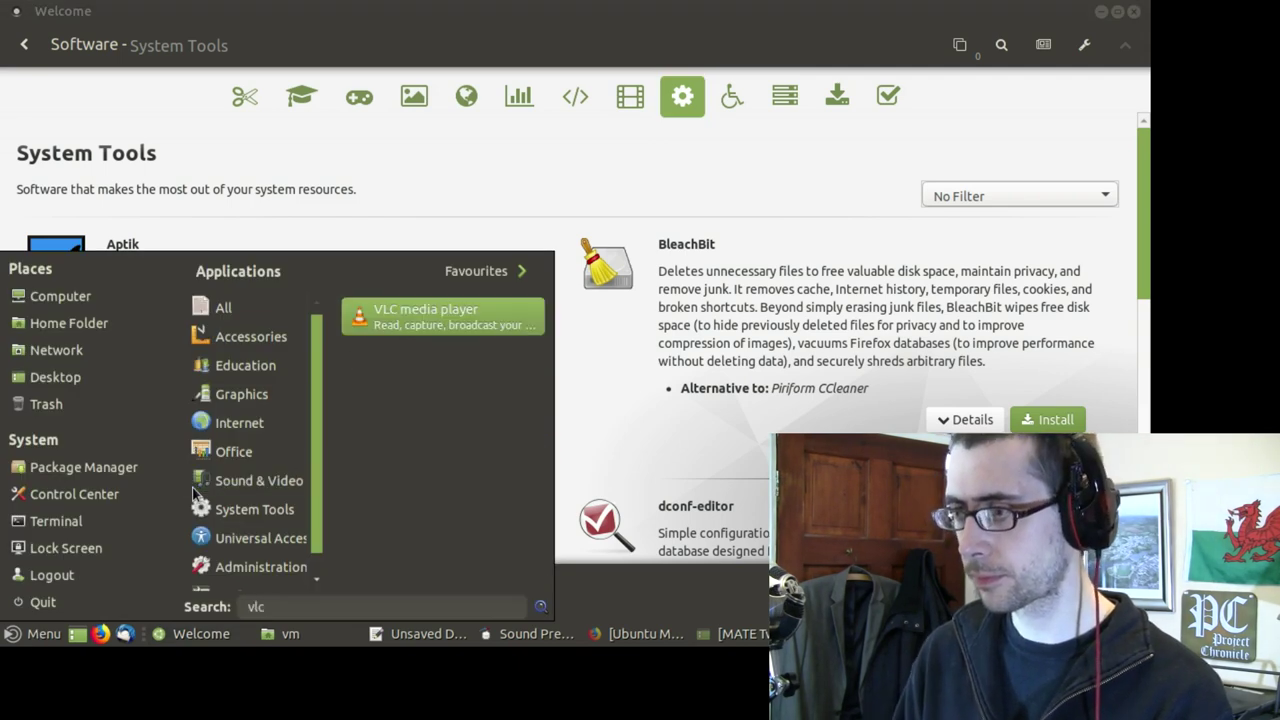
key("BackSpace")
key("BackSpace")
key("BackSpace")
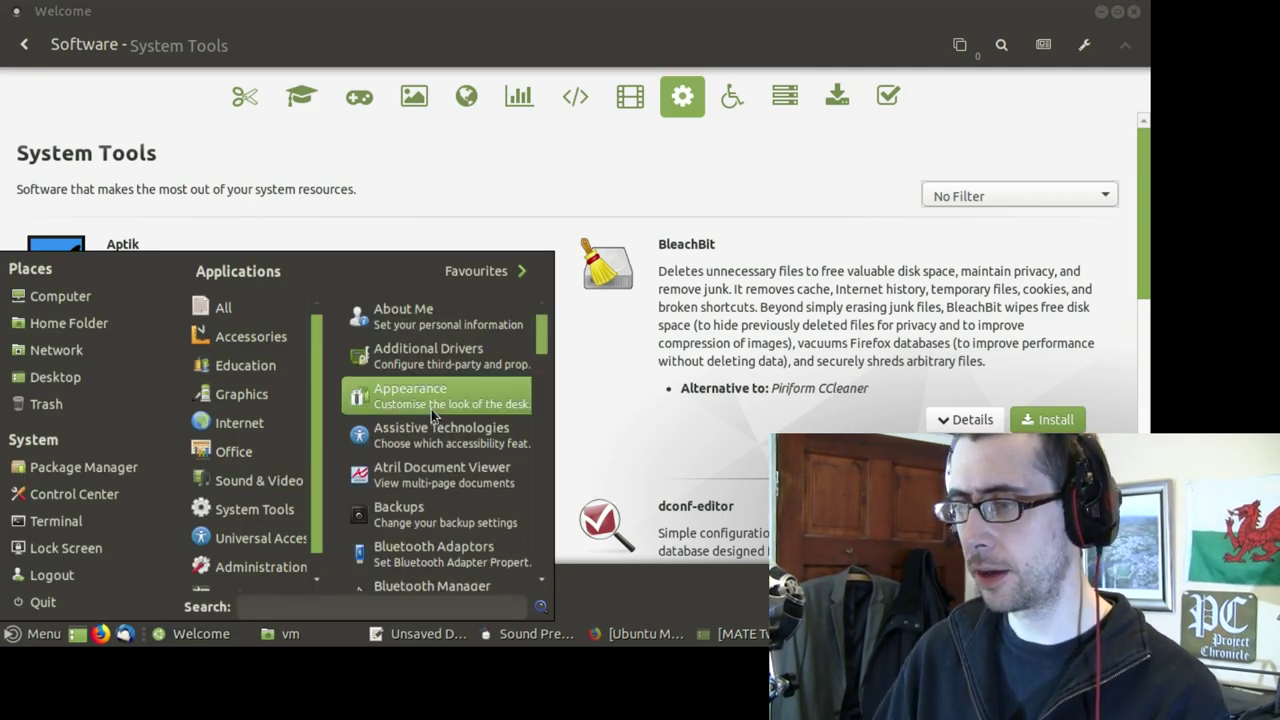
mouse_move(265, 481)
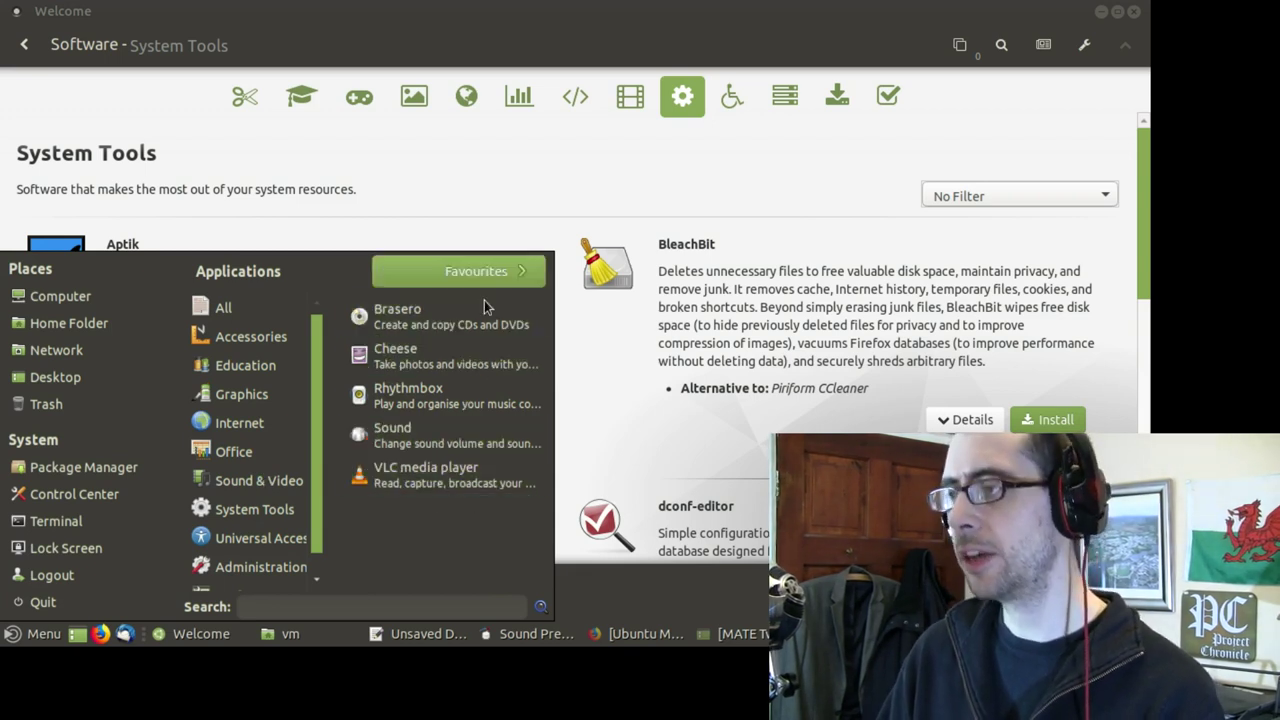
left_click(616, 174)
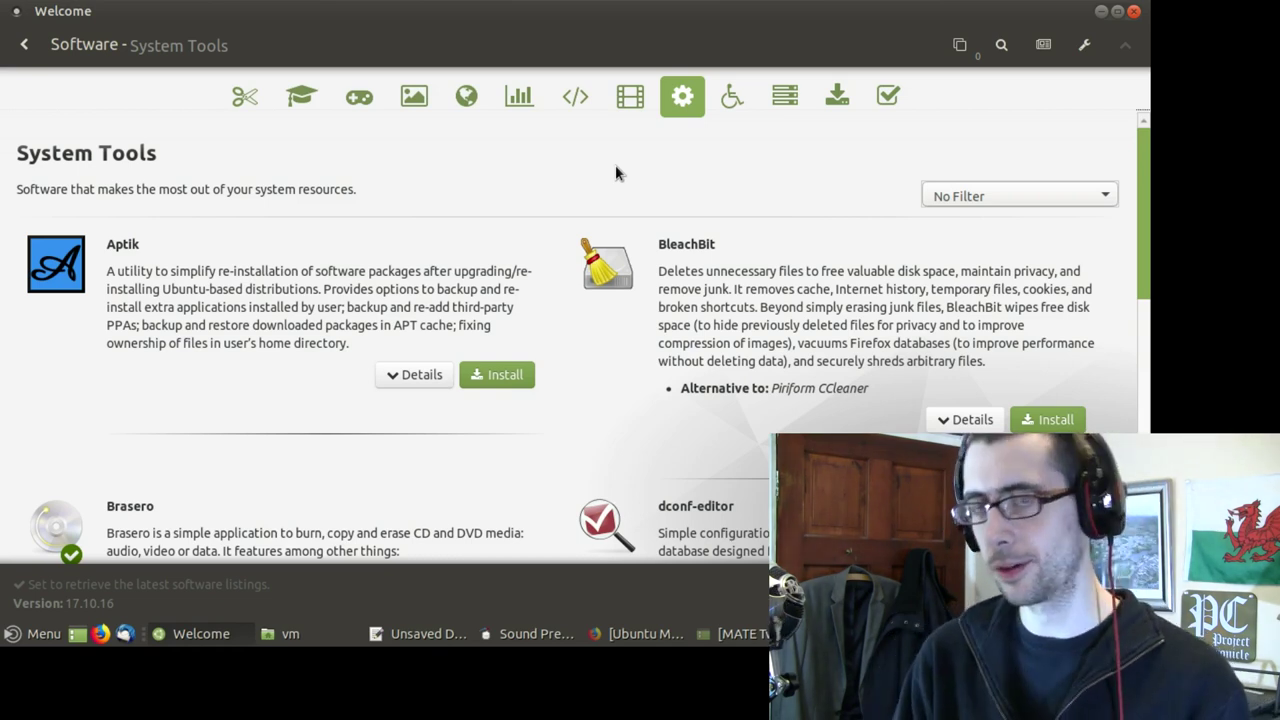
Glance at Fixes and More Software, unmaximise the boutique, and go back to Welcome's Main Menu
left_click(891, 102)
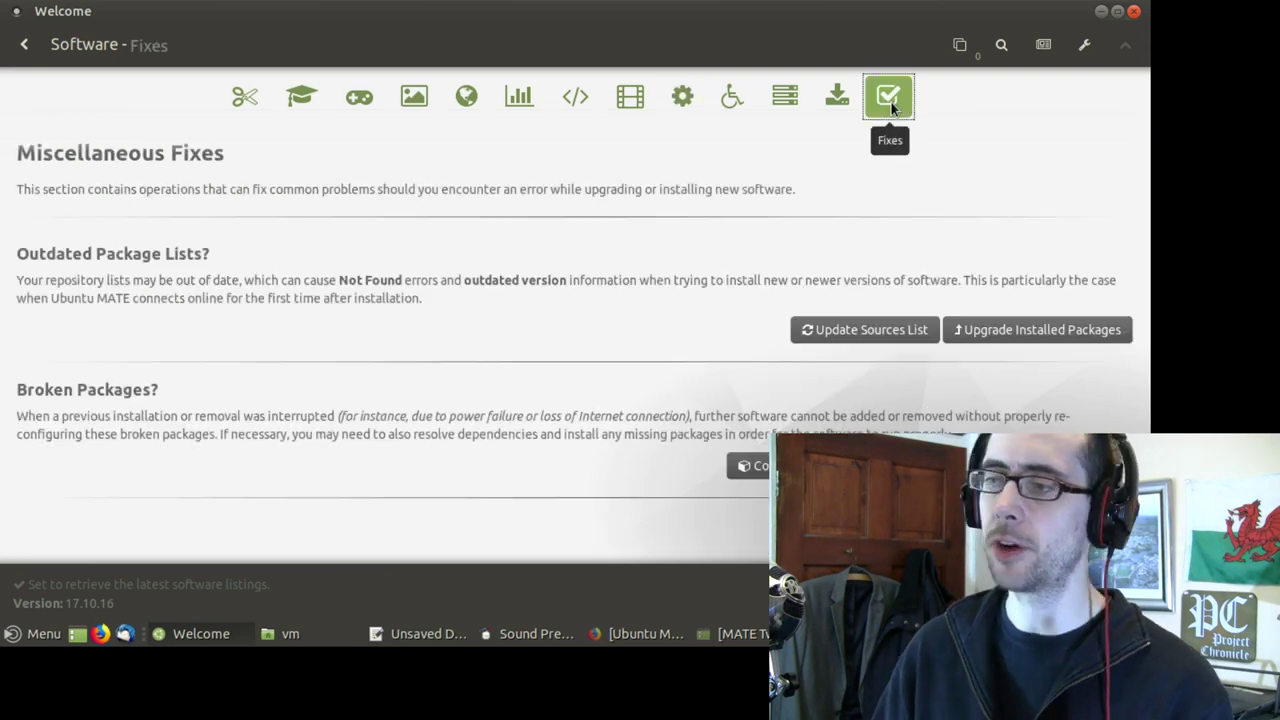
left_click(837, 98)
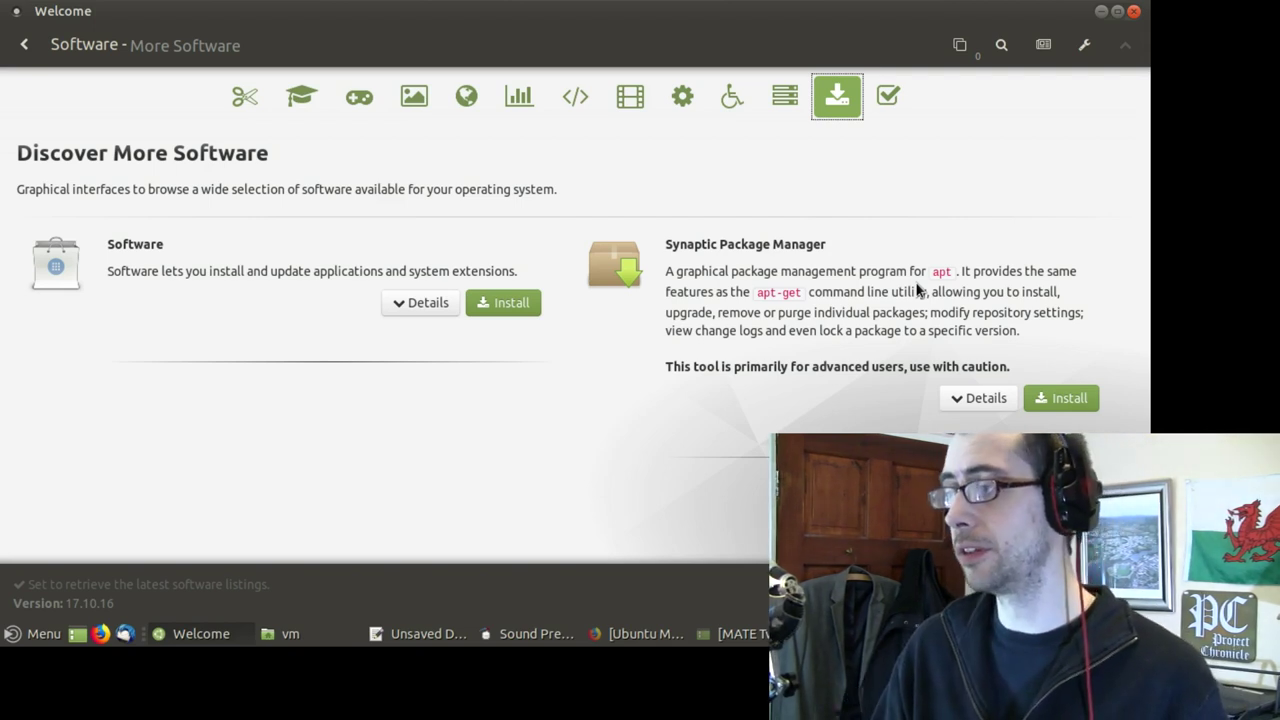
left_click_drag(808, 14, 758, 37)
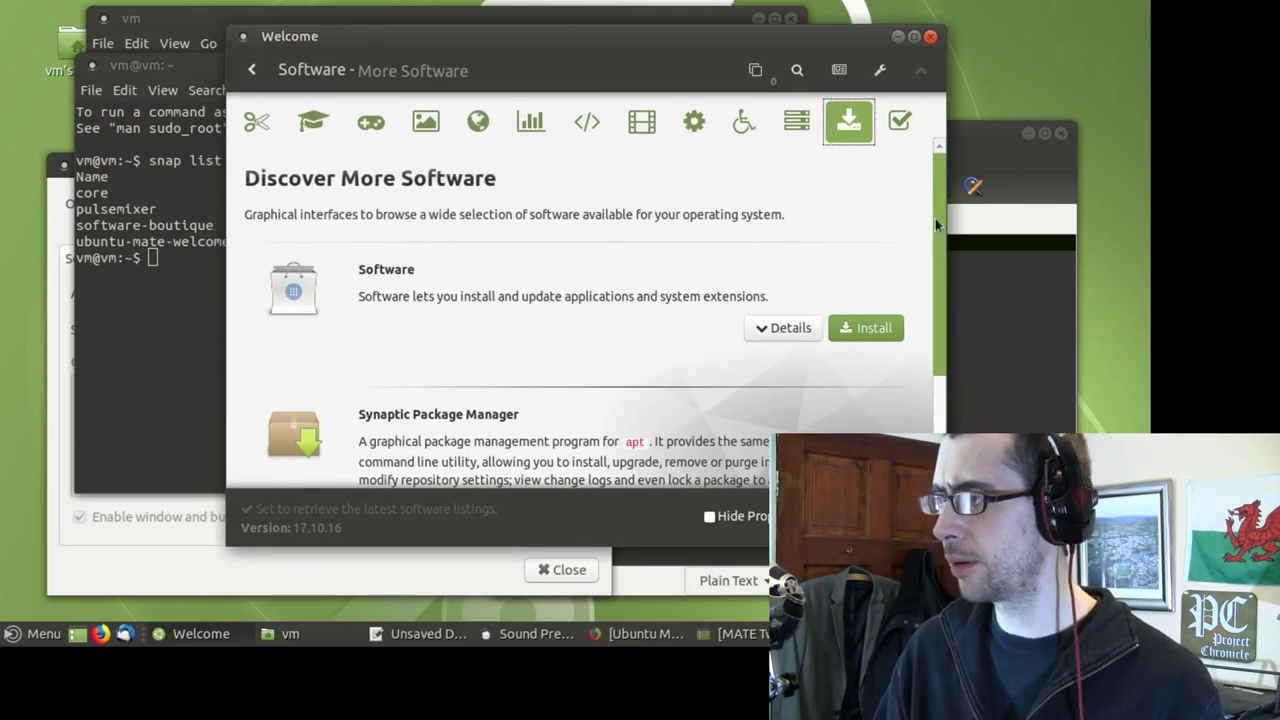
mouse_move(933, 220)
left_mouse_down()
mouse_move(934, 311)
mouse_move(916, 211)
left_mouse_up()
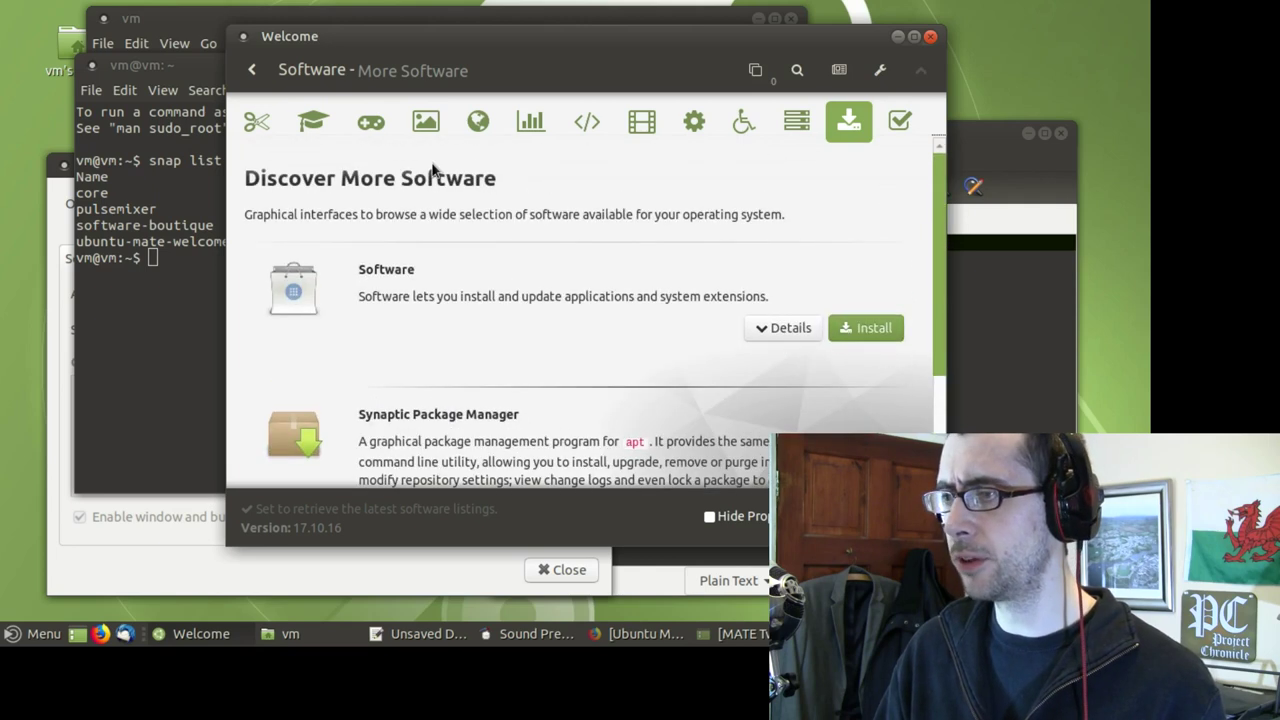
left_click(257, 69)
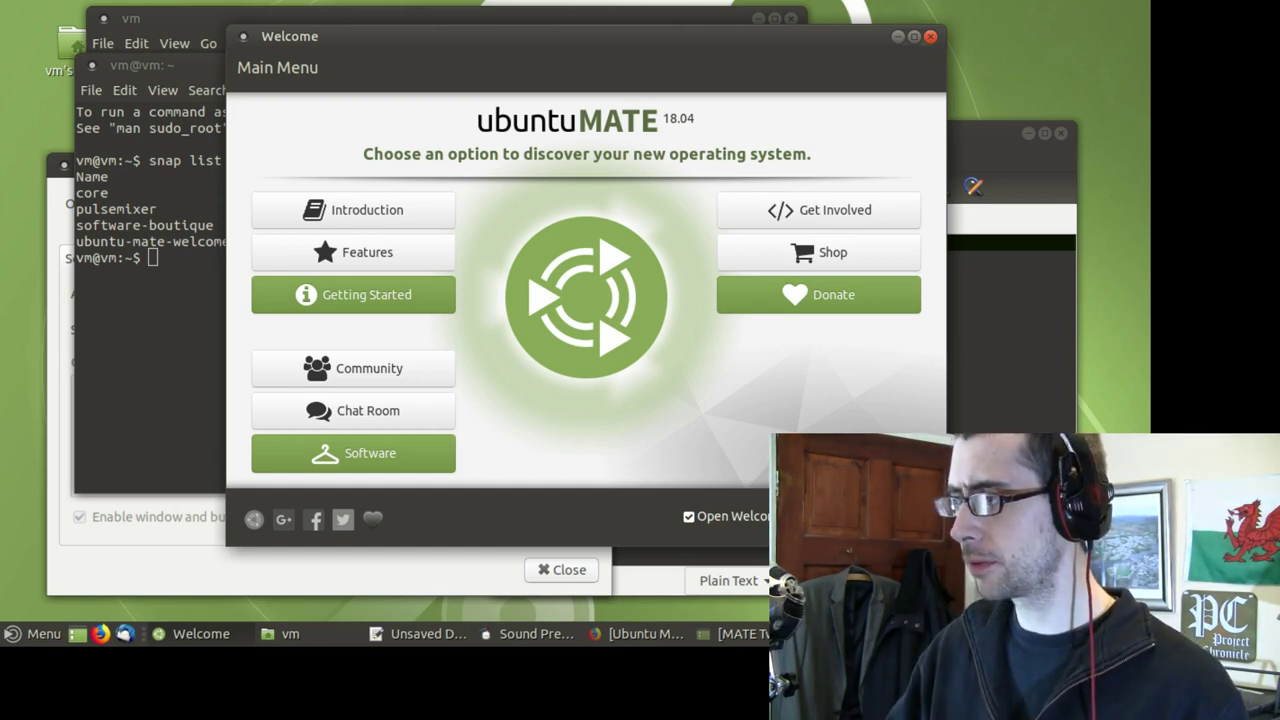
Close Welcome with Alt+F4, view and dismiss the terminal's About dialog, close the terminal, raise Pluma
key("alt+F4")
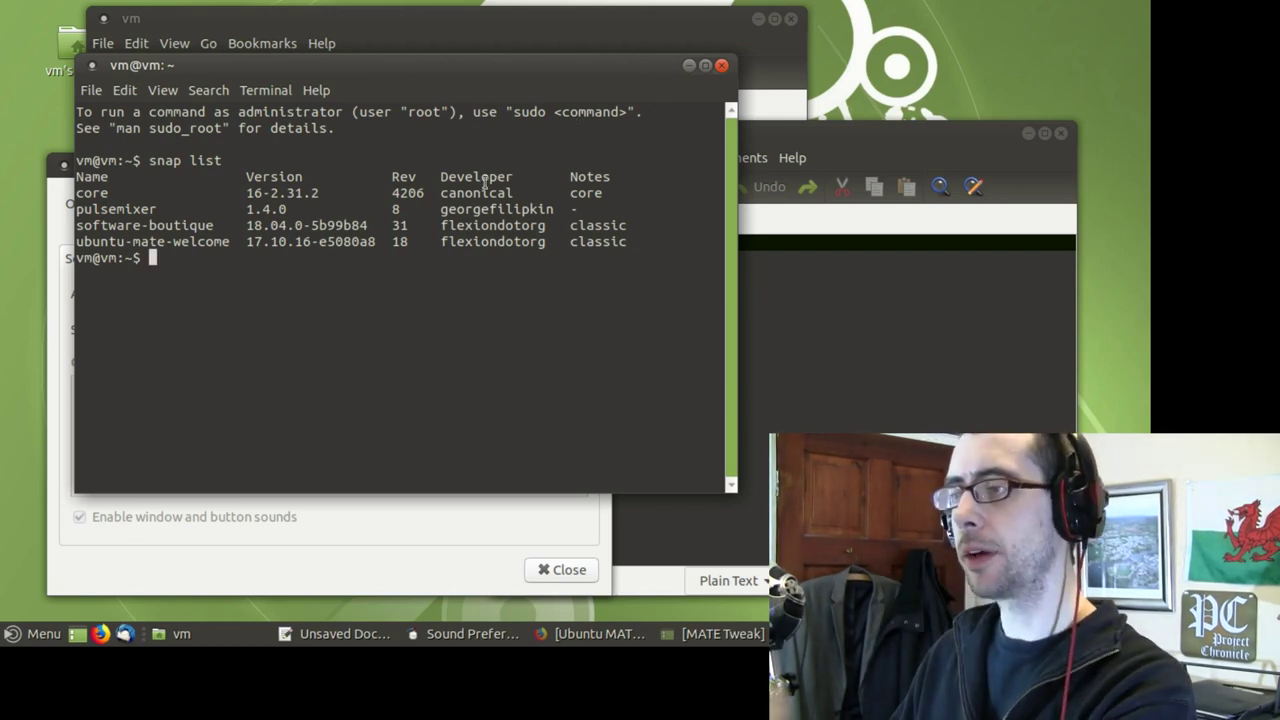
left_click(317, 90)
left_click(337, 135)
left_click(551, 464)
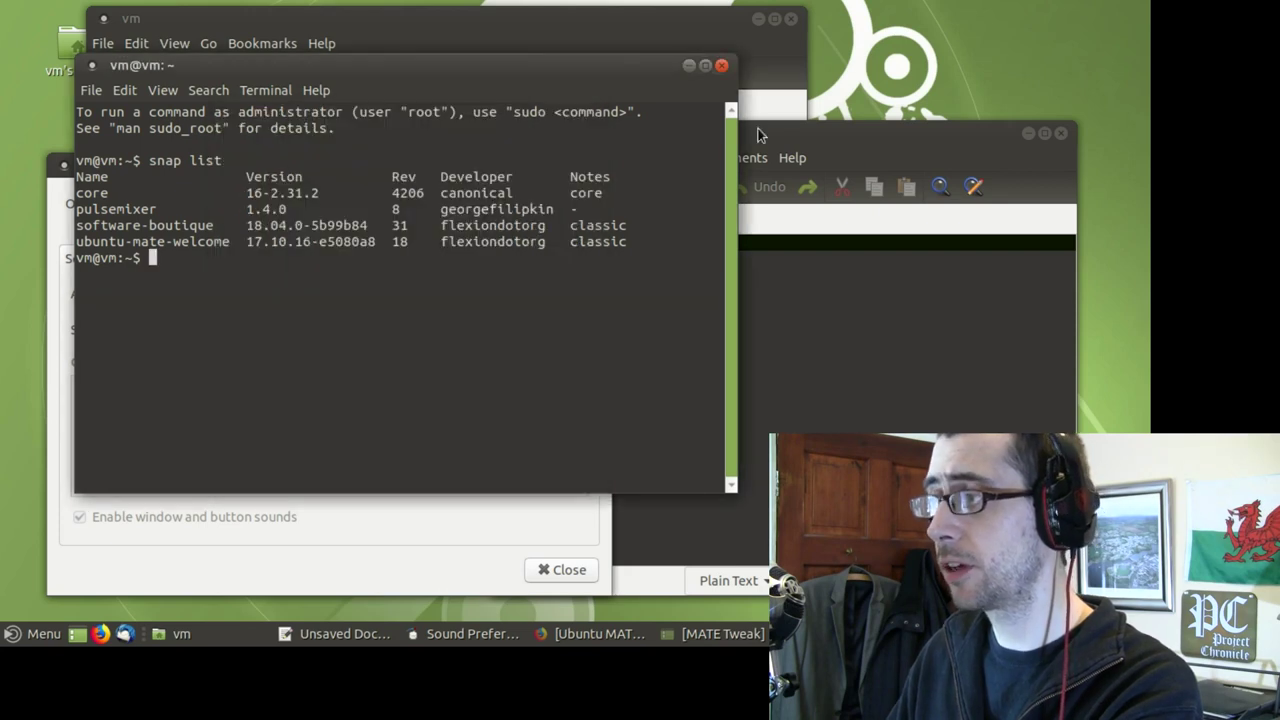
left_click(721, 65)
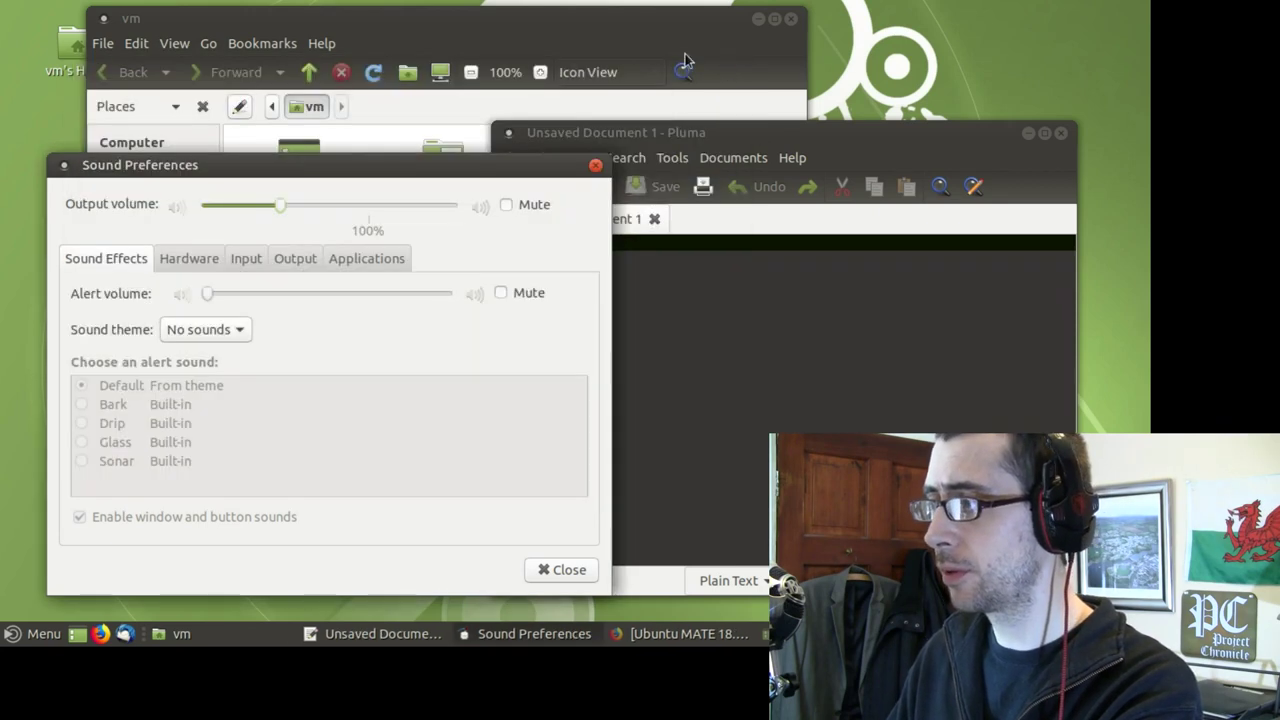
left_click(715, 134)
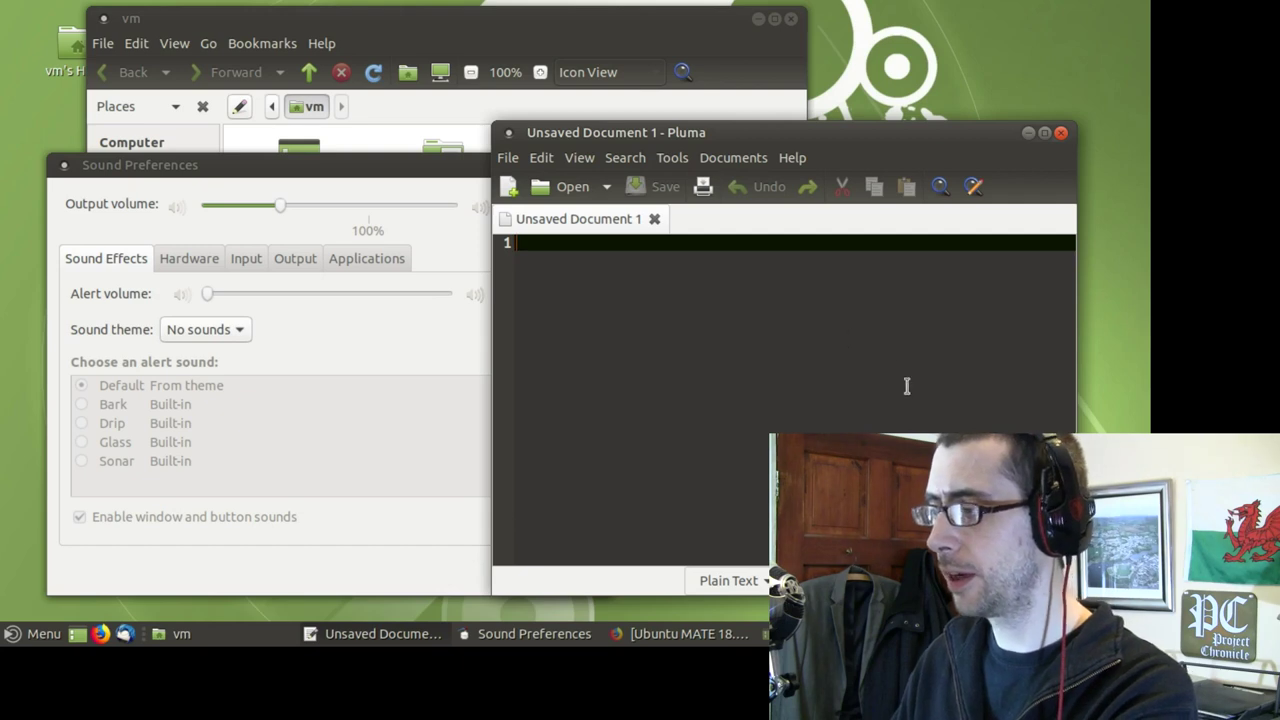
Keep Pluma's document as Plain Text, clear the stray spaces on line 1, and minimise it
left_click(738, 581)
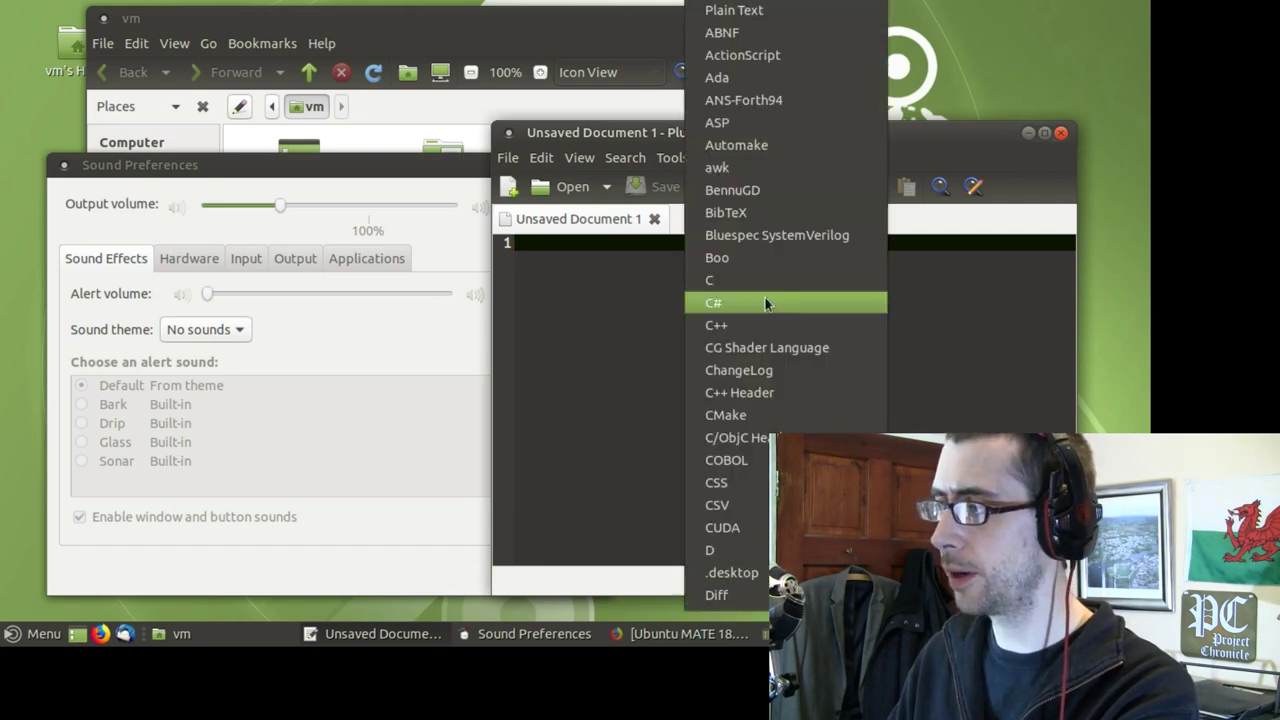
left_click(991, 366)
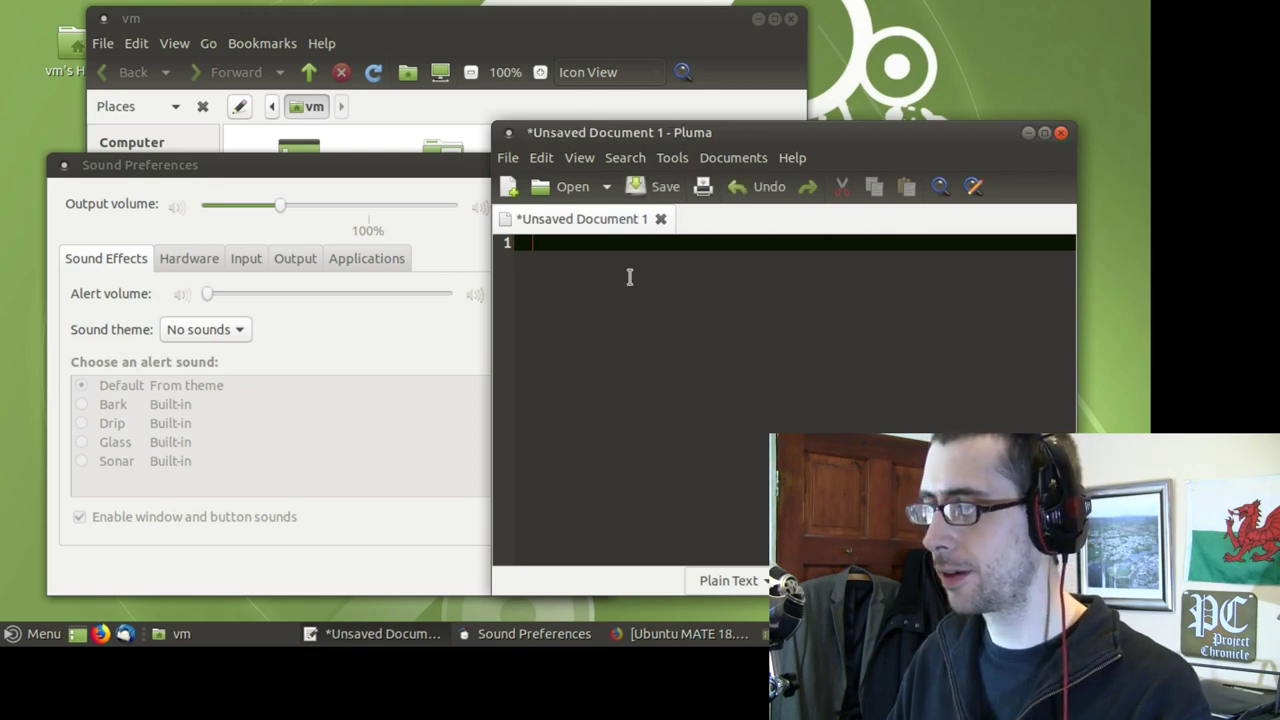
key("BackSpace")
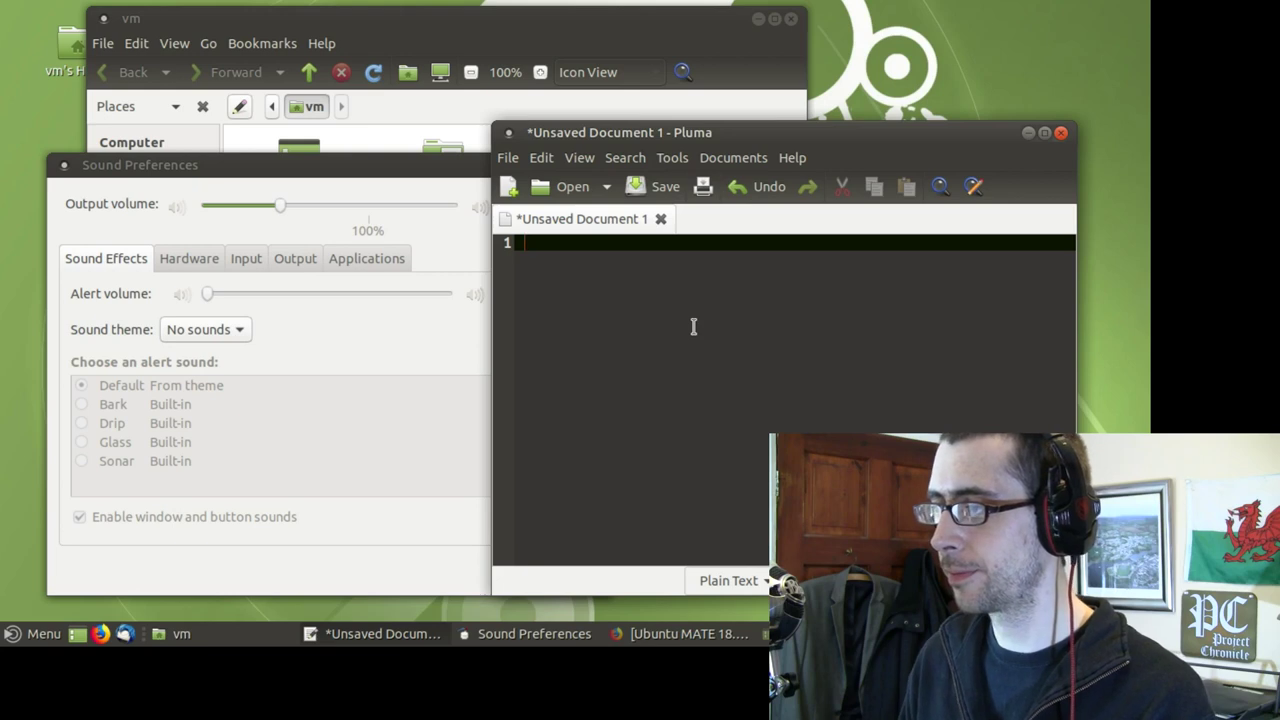
key("BackSpace")
key("BackSpace")
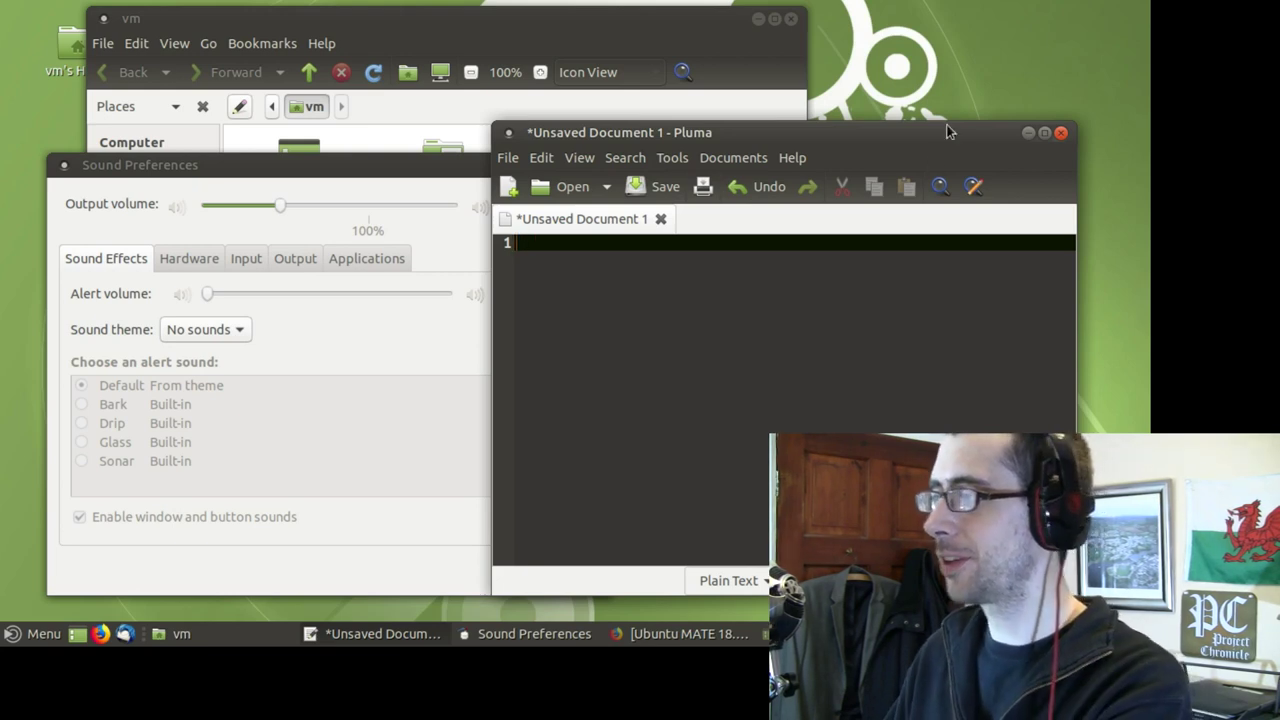
left_click(1028, 134)
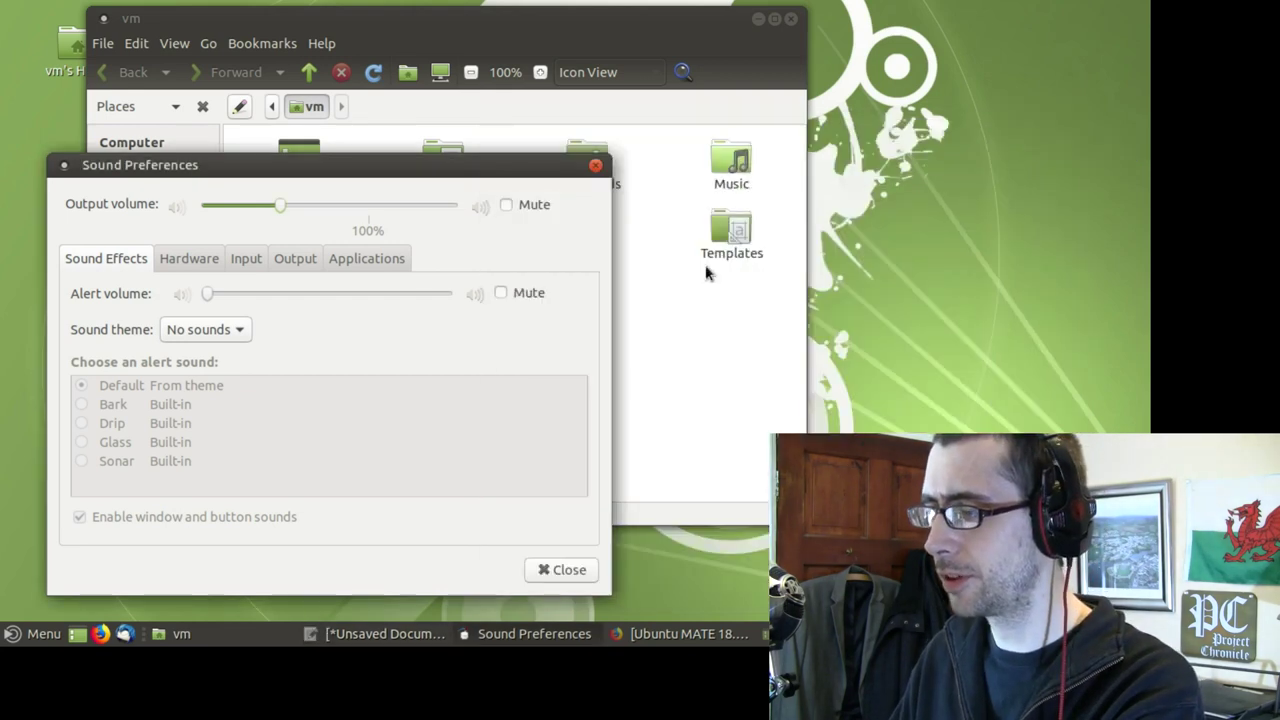
Bring up the Ubuntu MATE 18.04 Beta 1 blog post and scroll to Global Menu and MATE HUD
left_click(668, 632)
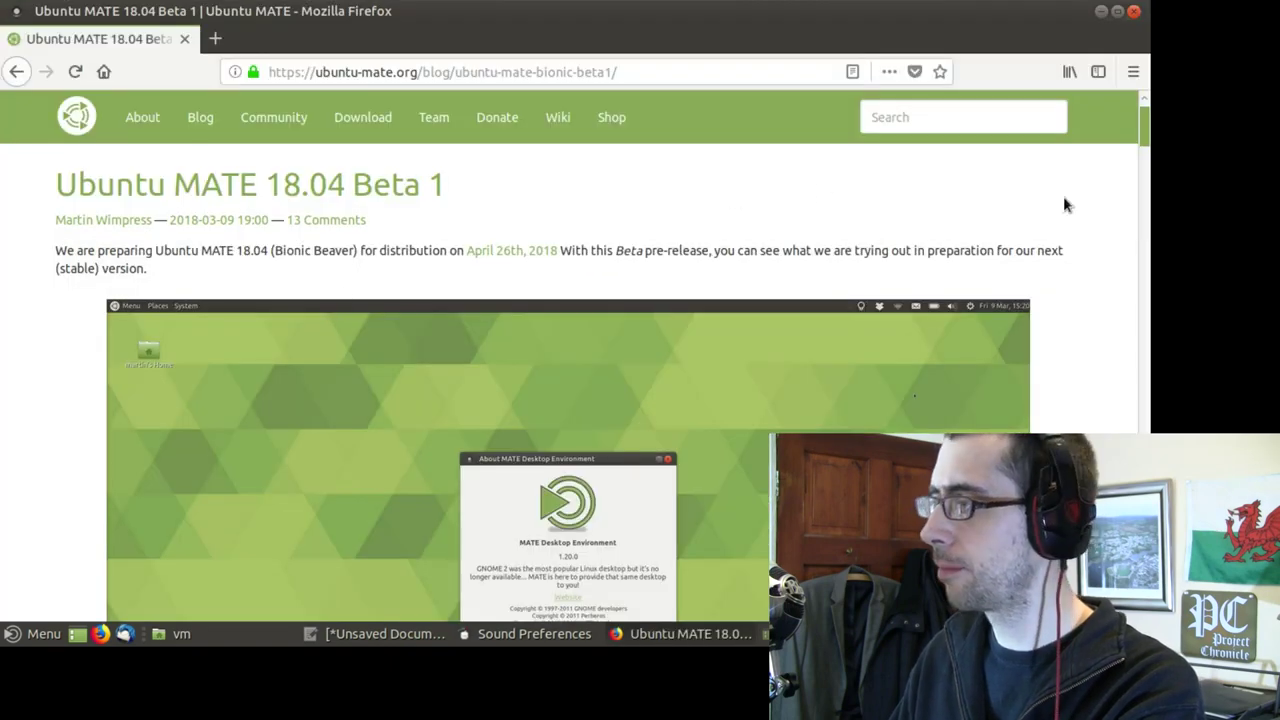
left_click_drag(1146, 120, 1148, 166)
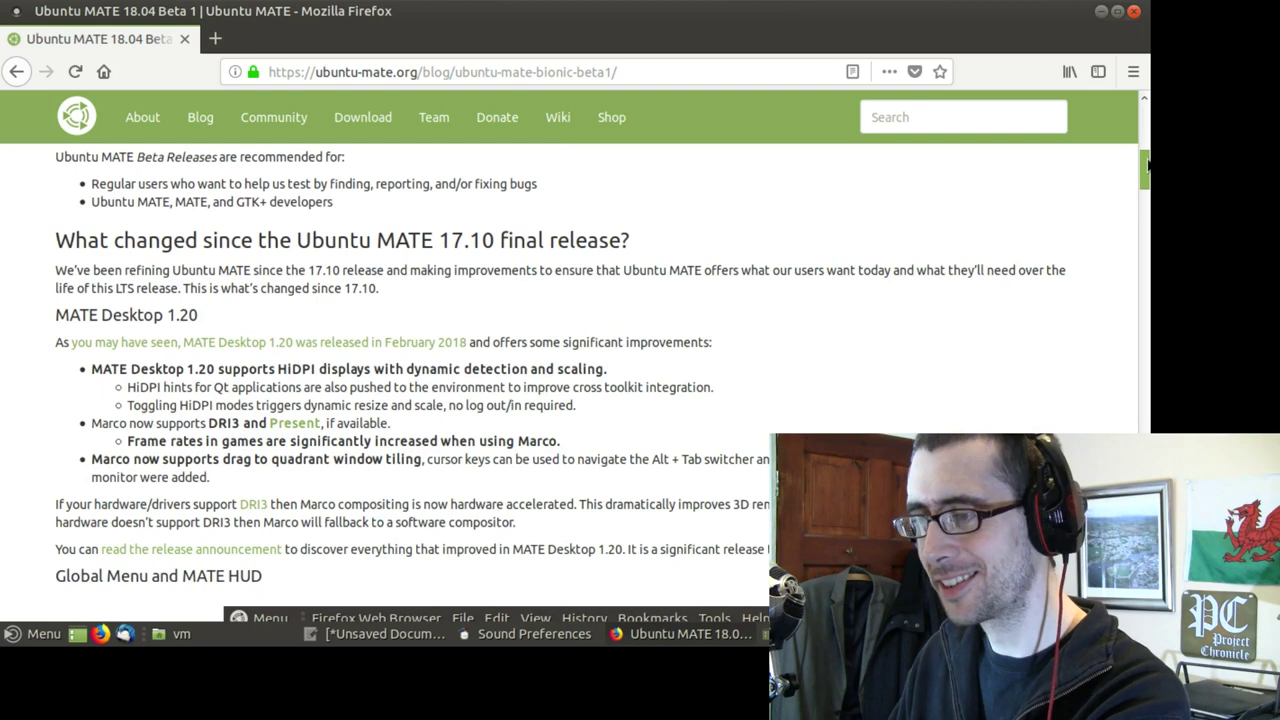
left_click_drag(1148, 166, 1148, 170)
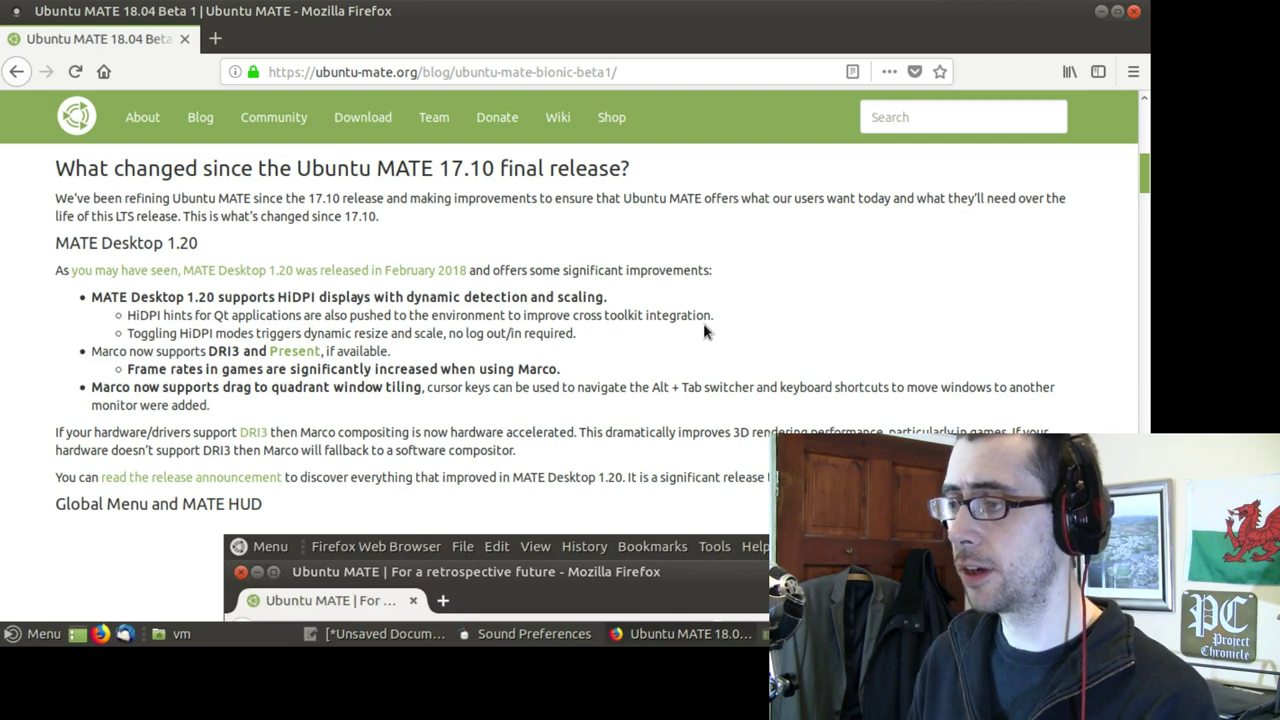
scroll(703, 323, "down", 1)
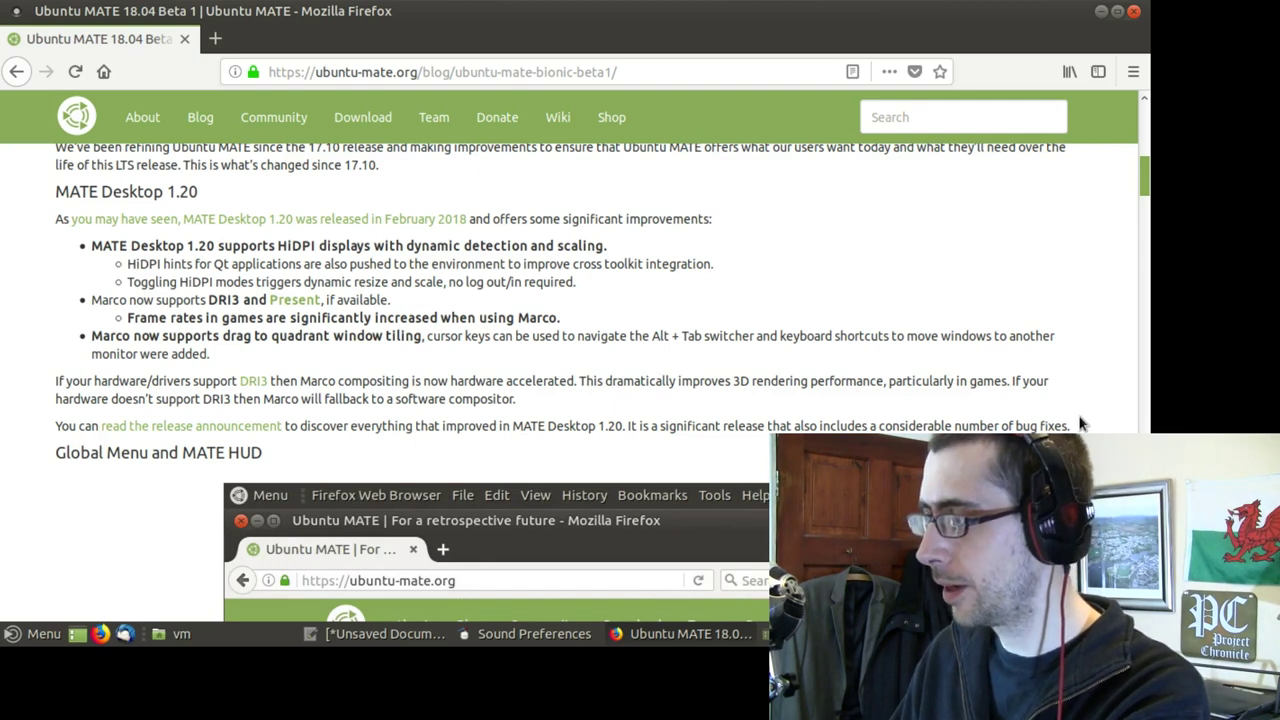
scroll(600, 380, "down", 1)
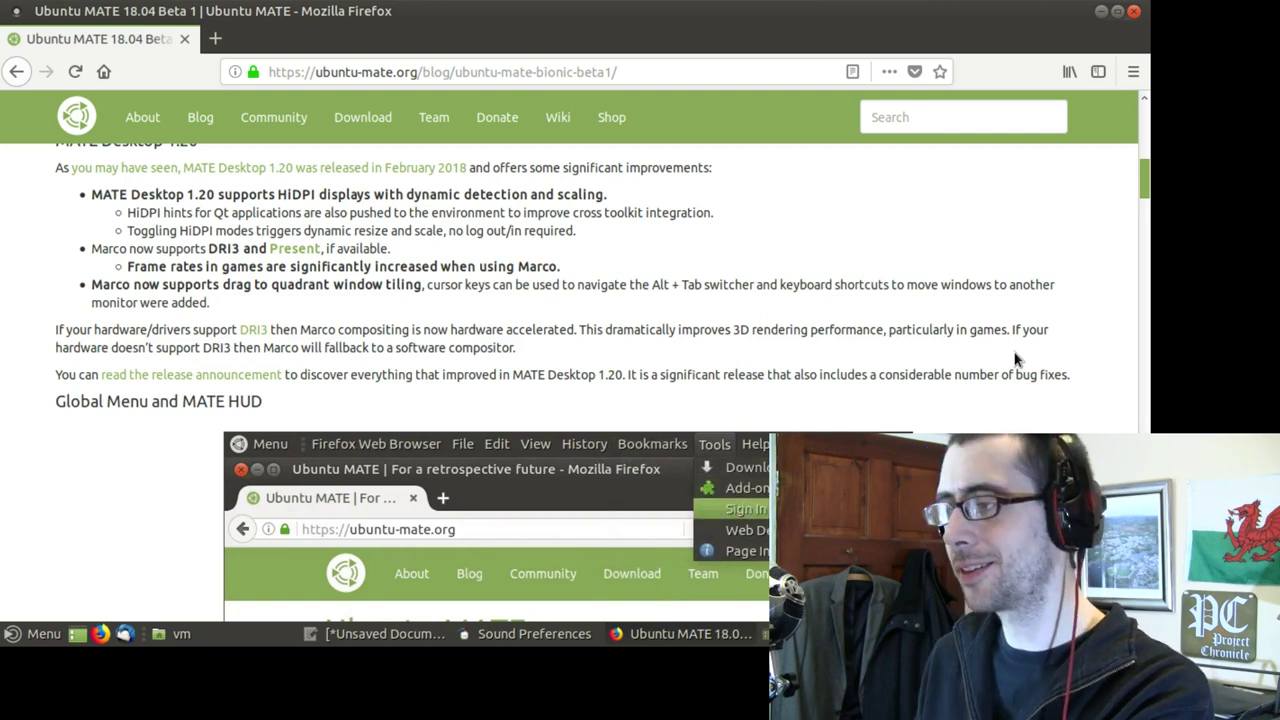
Scroll past the global menu animation and terminal HUD demo to Indicators by default
scroll(1015, 360, "down", 2)
scroll(1015, 360, "up", 1)
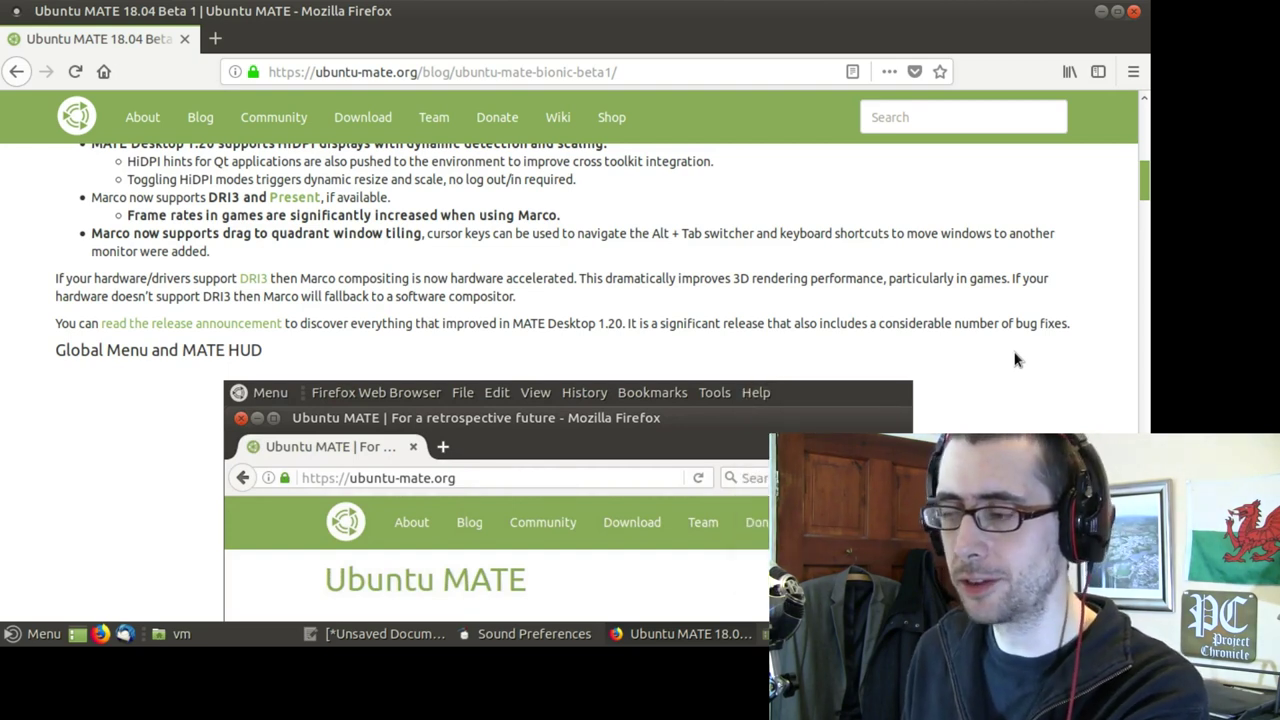
scroll(1015, 360, "down", 1)
scroll(1015, 360, "up", 1)
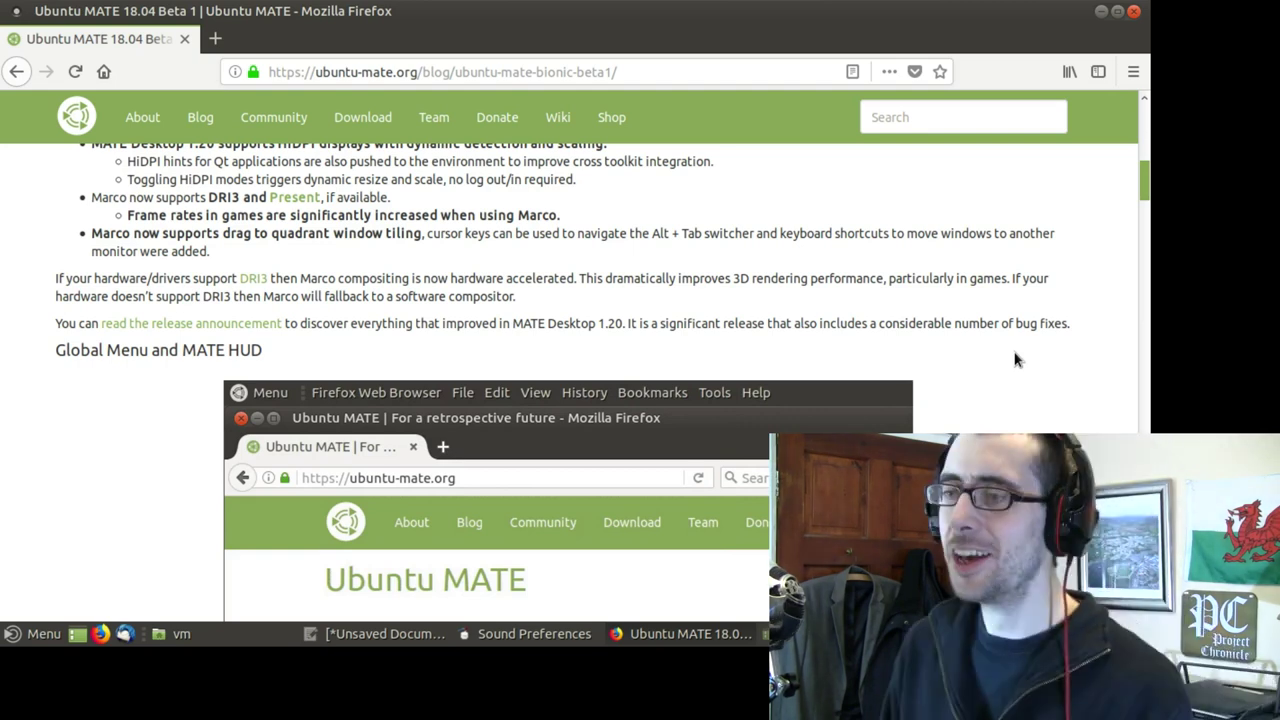
scroll(1015, 360, "down", 1)
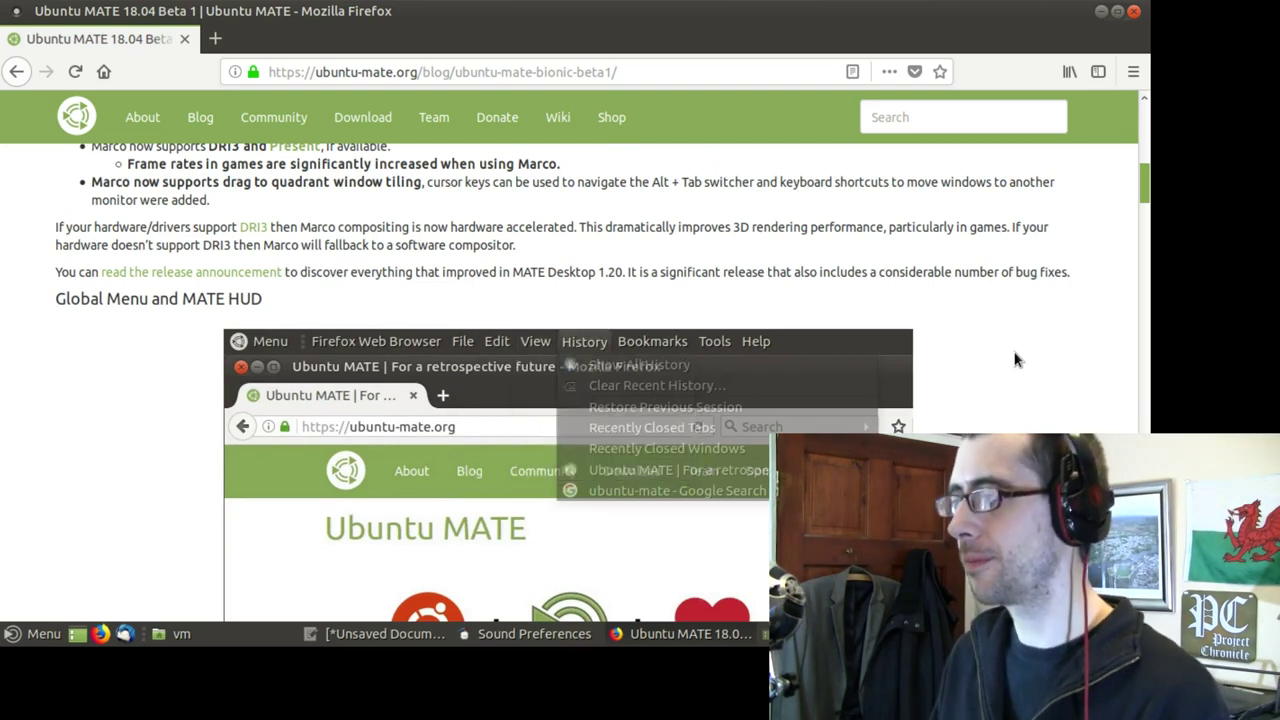
scroll(1015, 360, "down", 1)
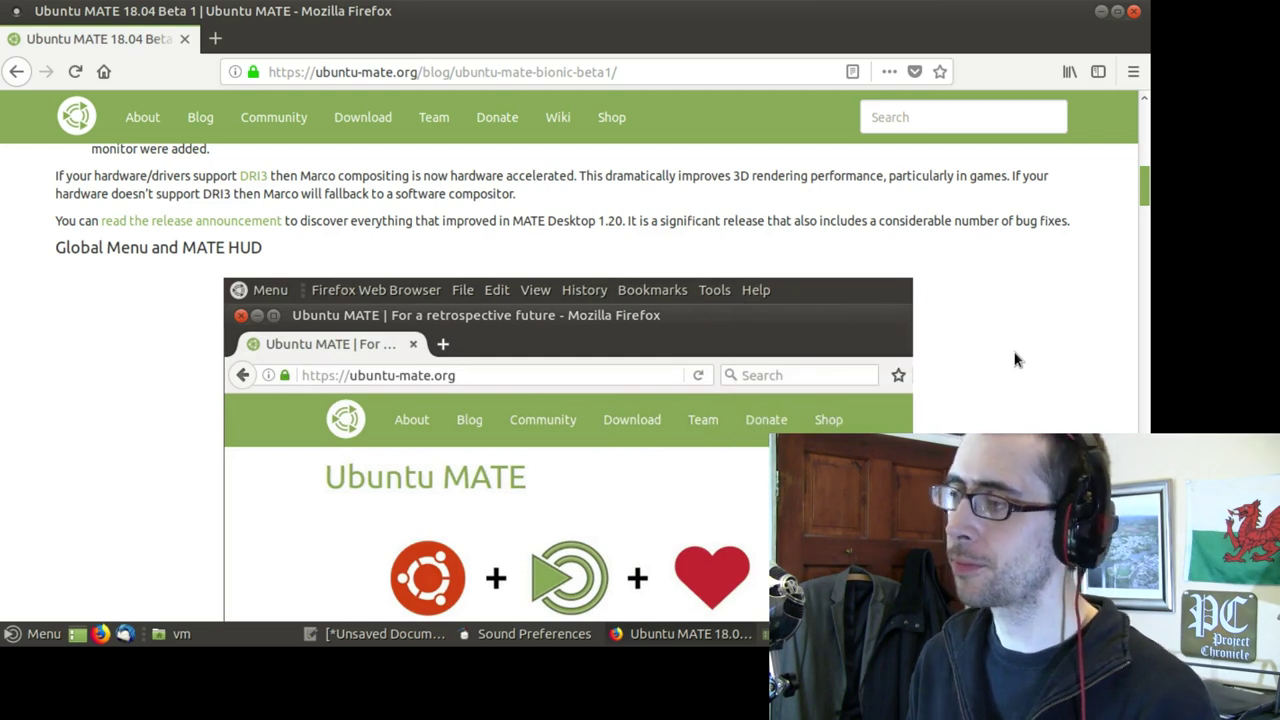
scroll(1015, 360, "down", 3)
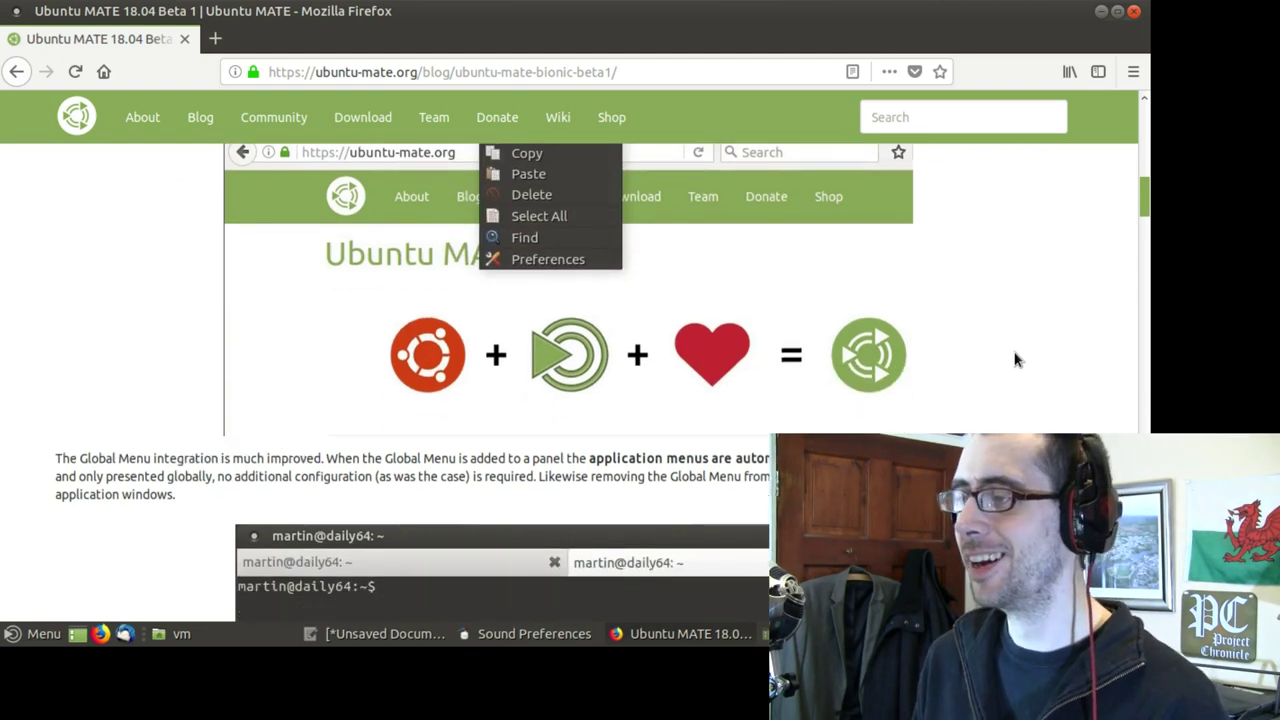
scroll(1015, 360, "down", 4)
scroll(1015, 360, "down", 2)
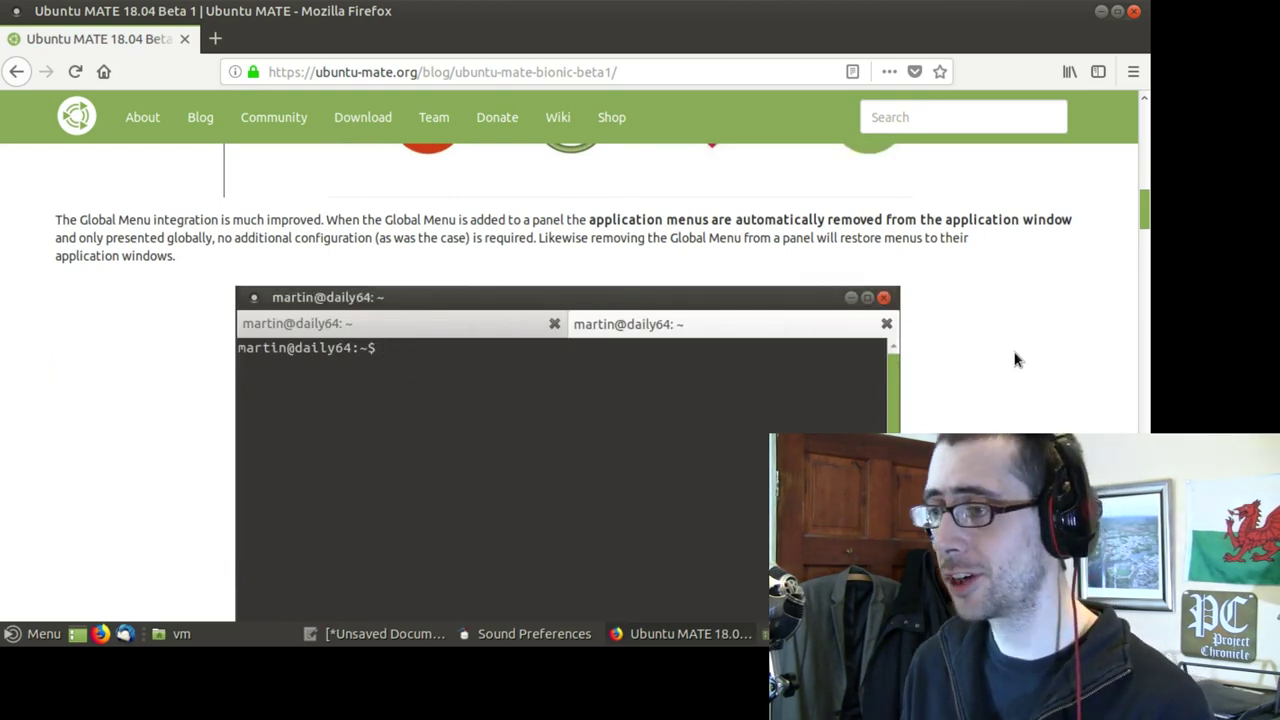
scroll(1015, 360, "down", 5)
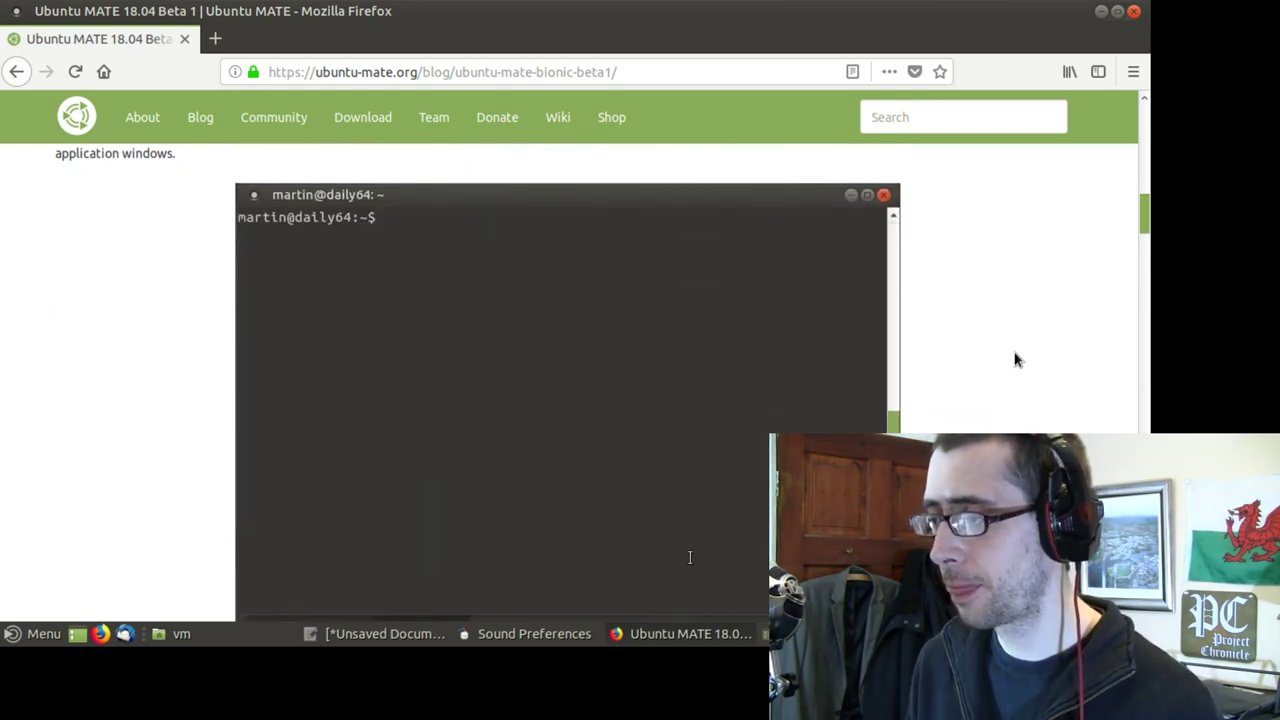
Scroll through MATE Dock Applet, Brisk Menu and MATE Window Applets down to Minimal Installation
scroll(1015, 360, "up", 2)
scroll(1015, 360, "down", 2)
scroll(1015, 360, "down", 6)
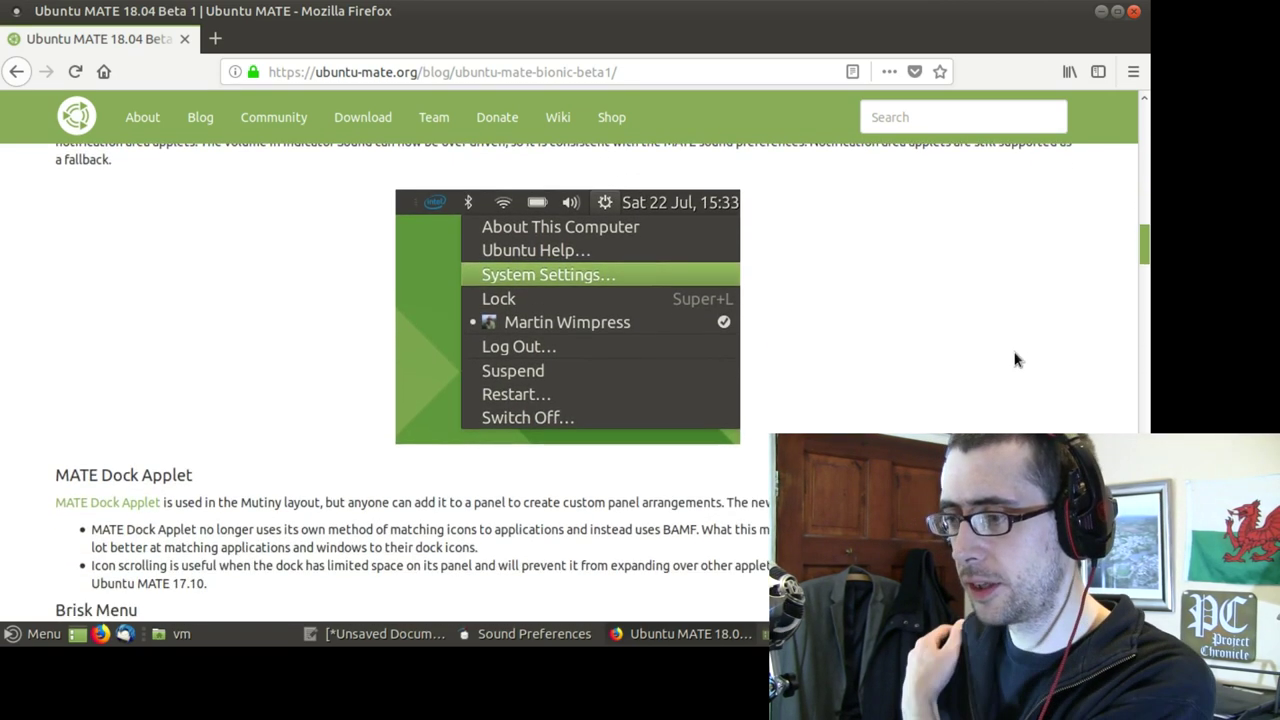
scroll(1015, 360, "down", 1)
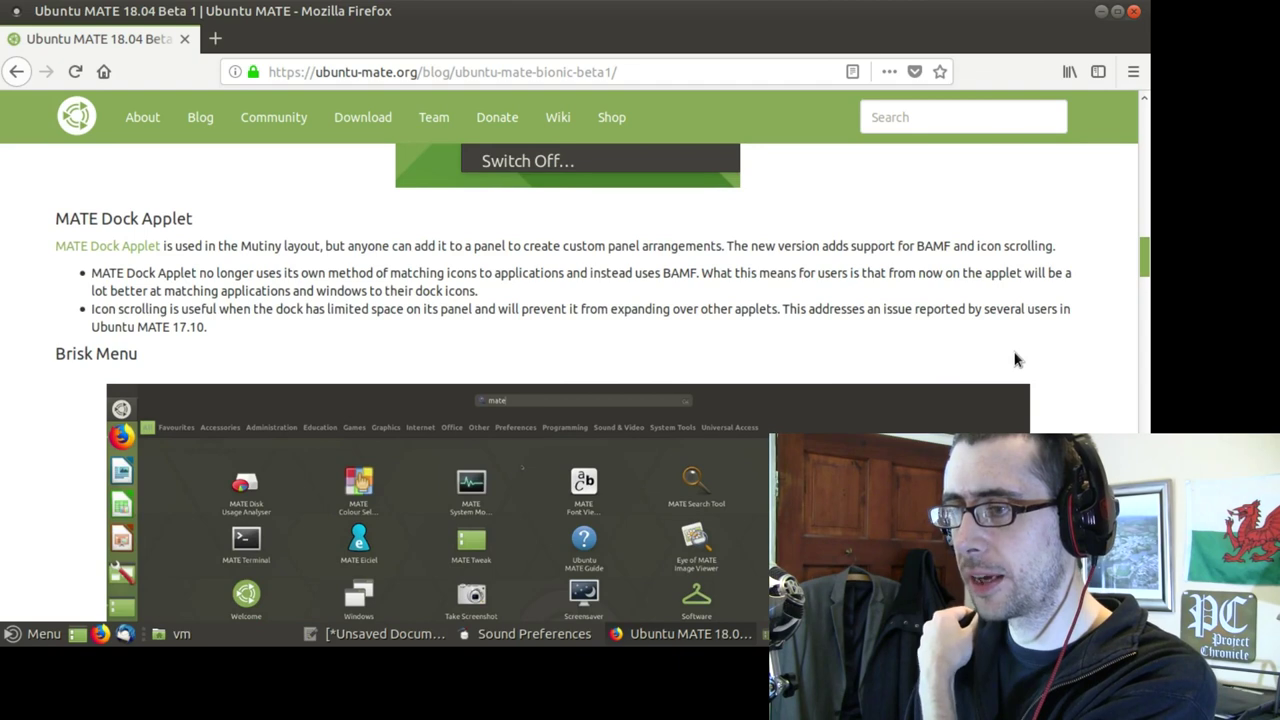
scroll(1015, 360, "down", 6)
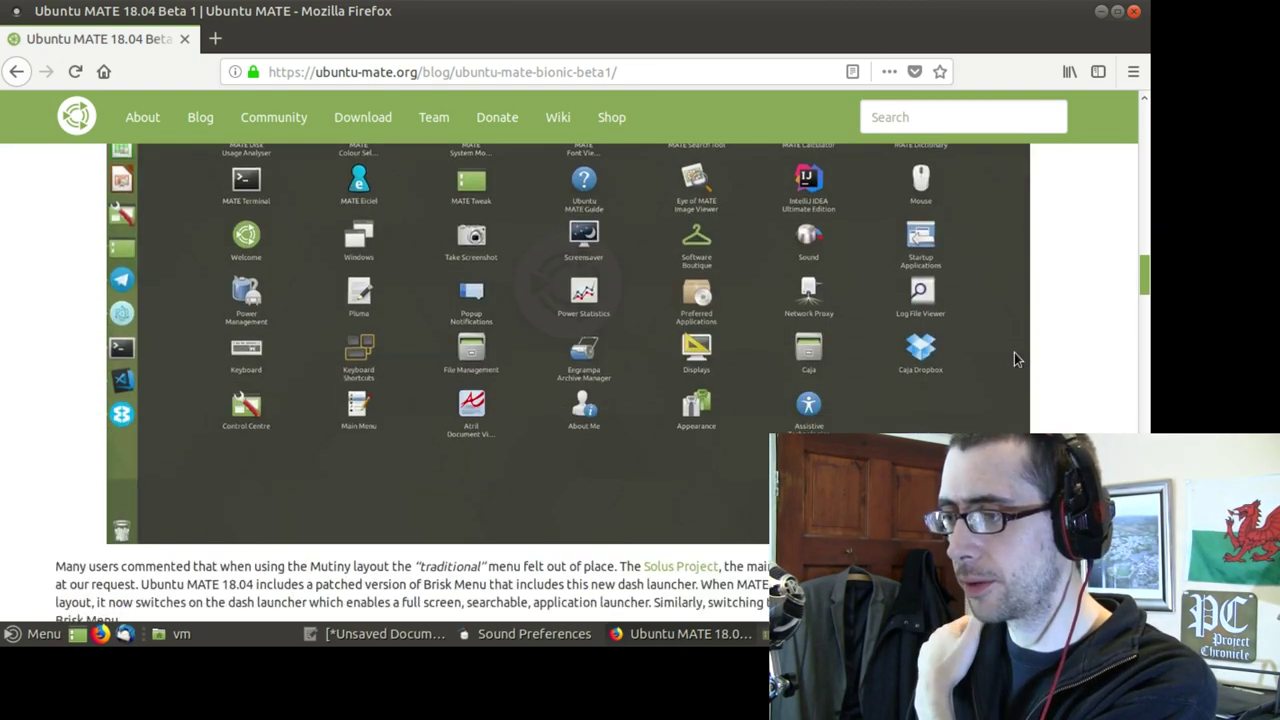
scroll(1015, 360, "up", 1)
scroll(1015, 360, "up", 3)
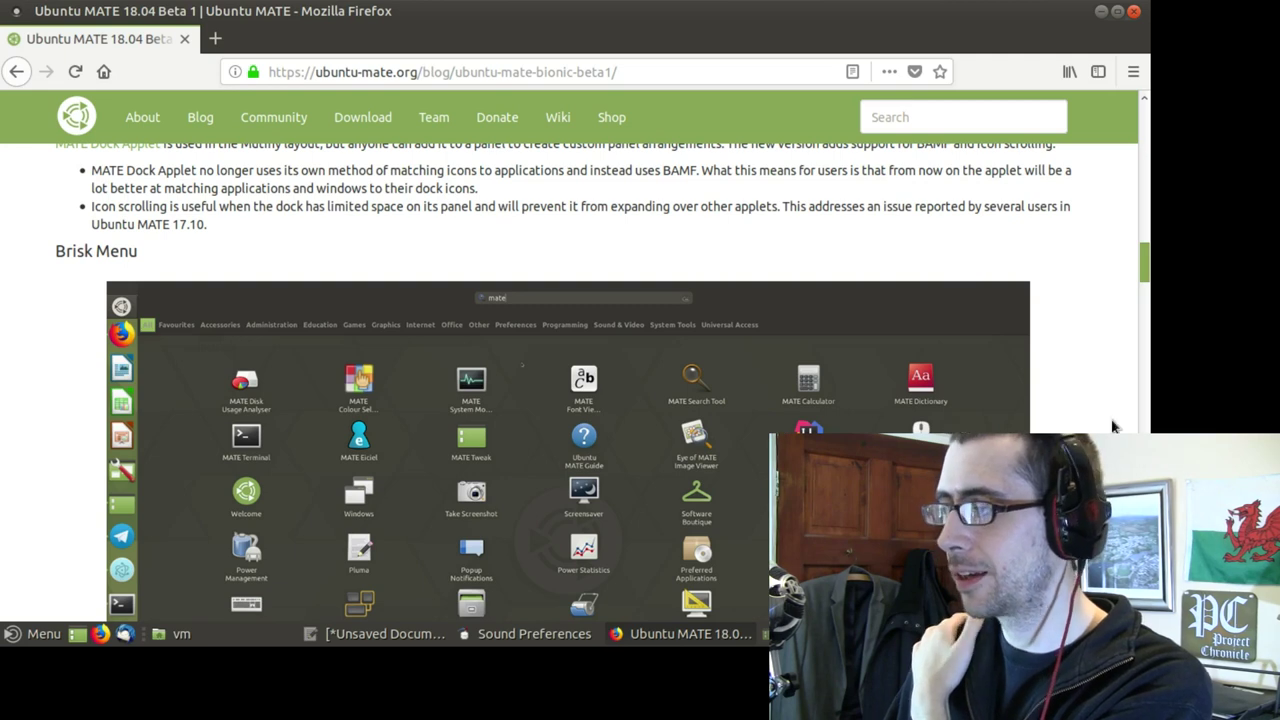
scroll(1099, 421, "up", 1)
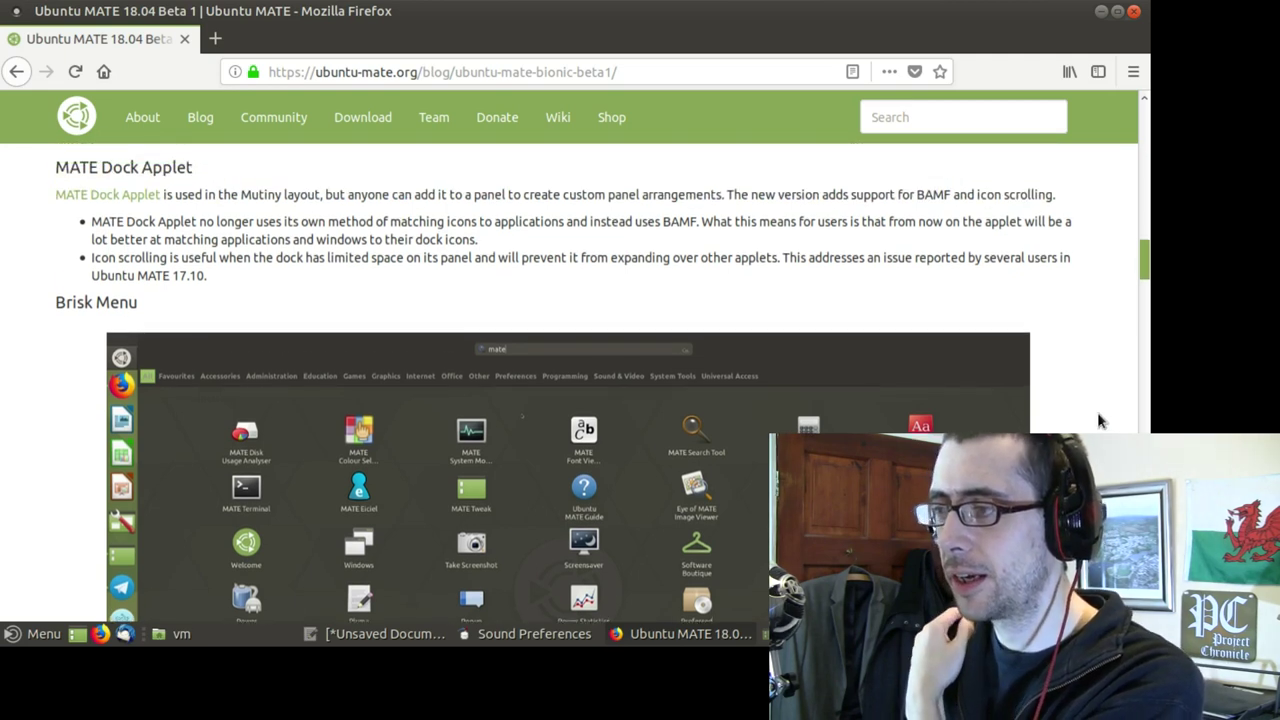
scroll(1099, 421, "down", 1)
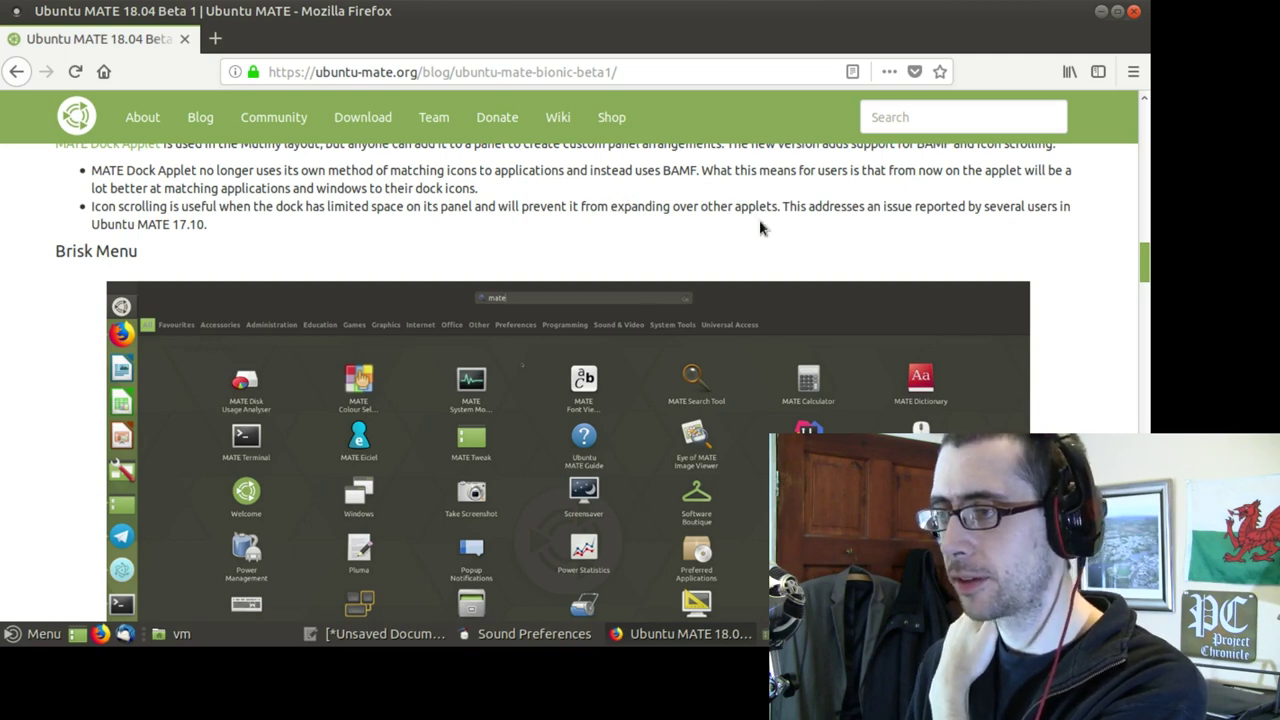
scroll(758, 228, "down", 6)
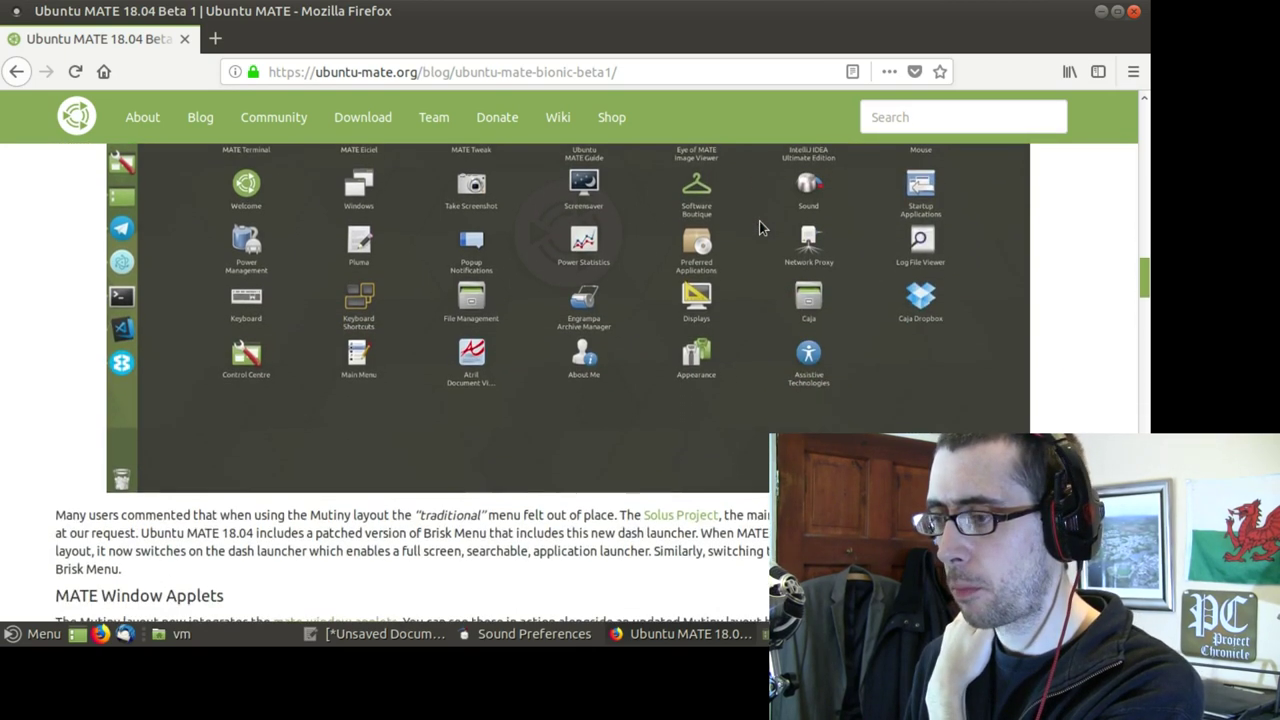
scroll(758, 228, "down", 5)
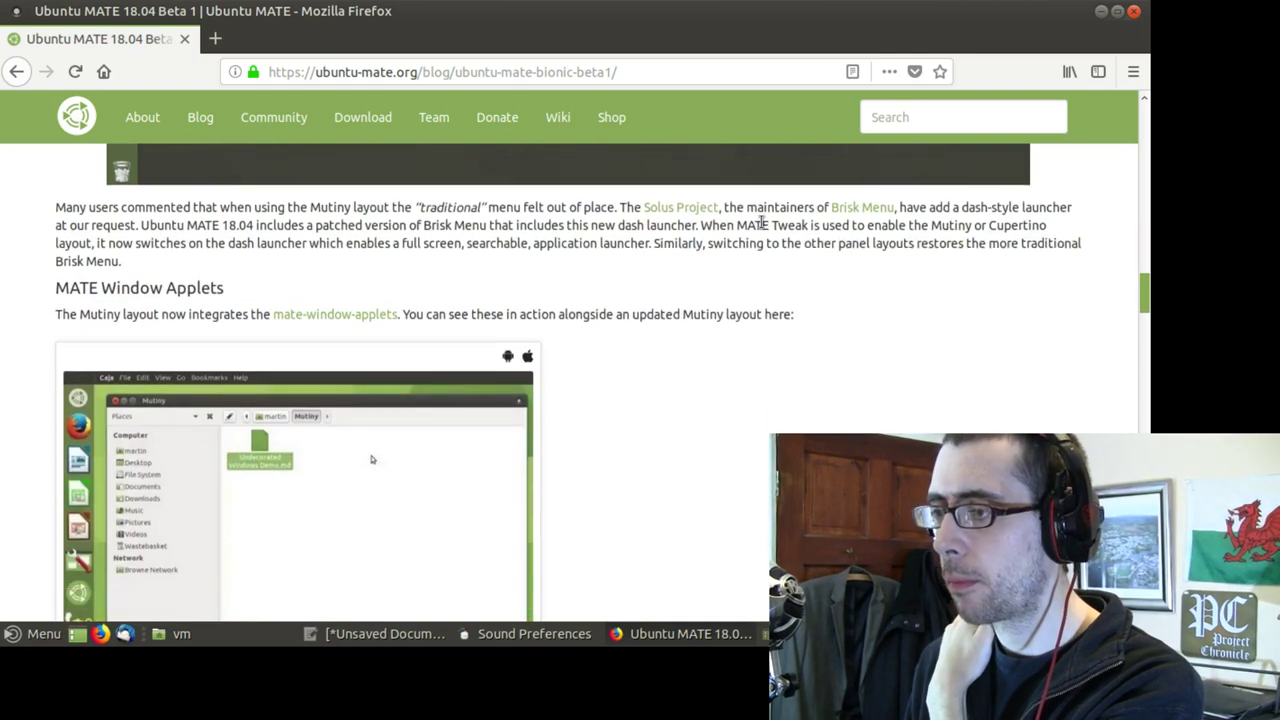
scroll(760, 228, "down", 2)
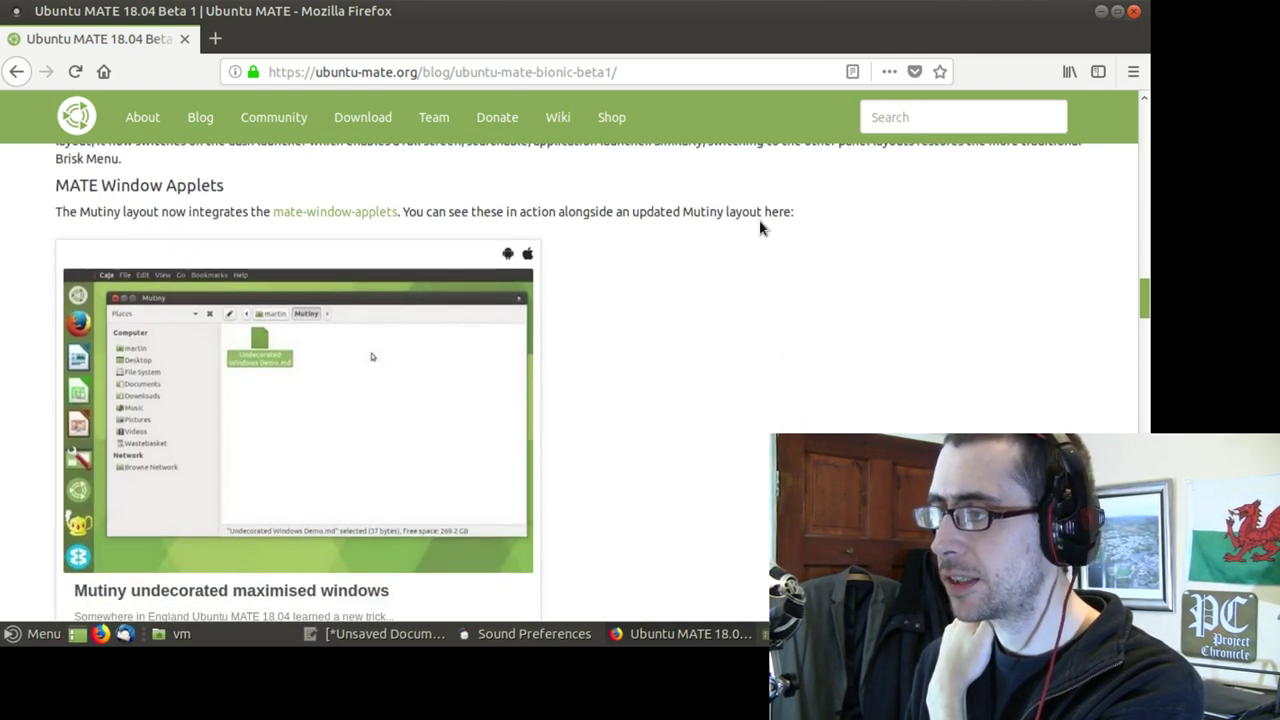
scroll(760, 228, "down", 5)
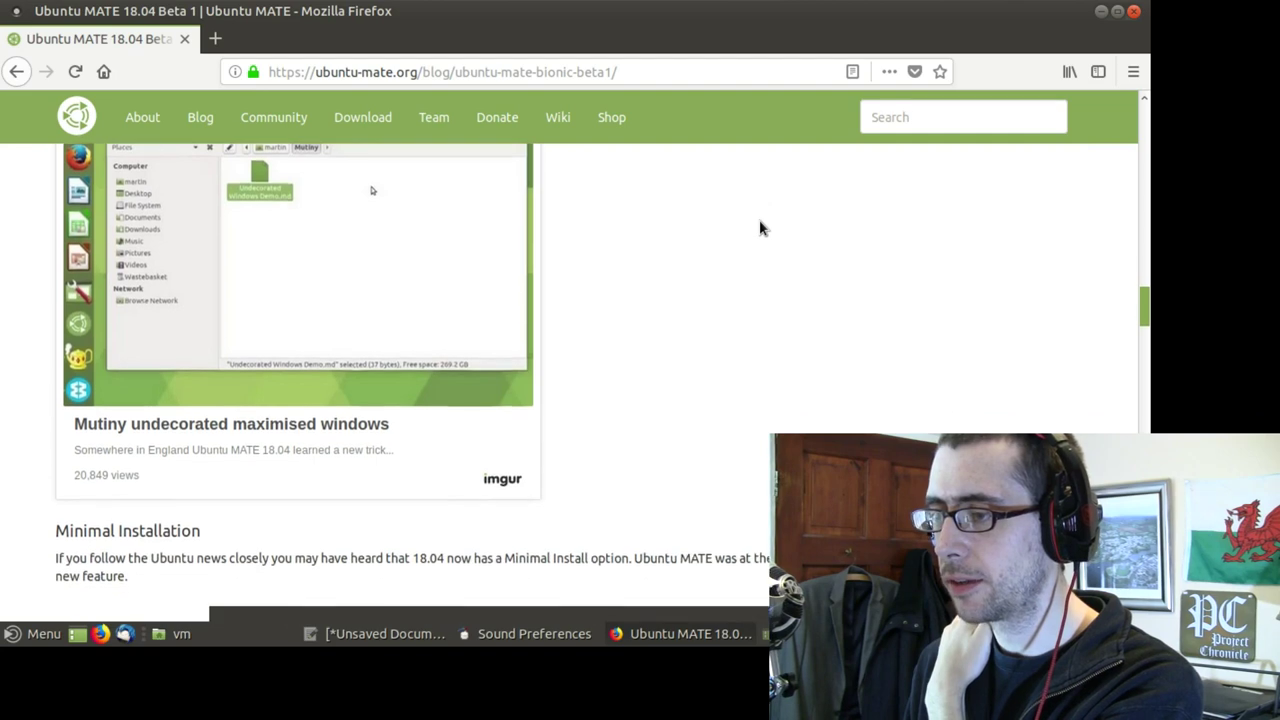
Scroll until the Preparing to install screenshot with Minimal installation ticked fills the view
scroll(760, 228, "down", 5)
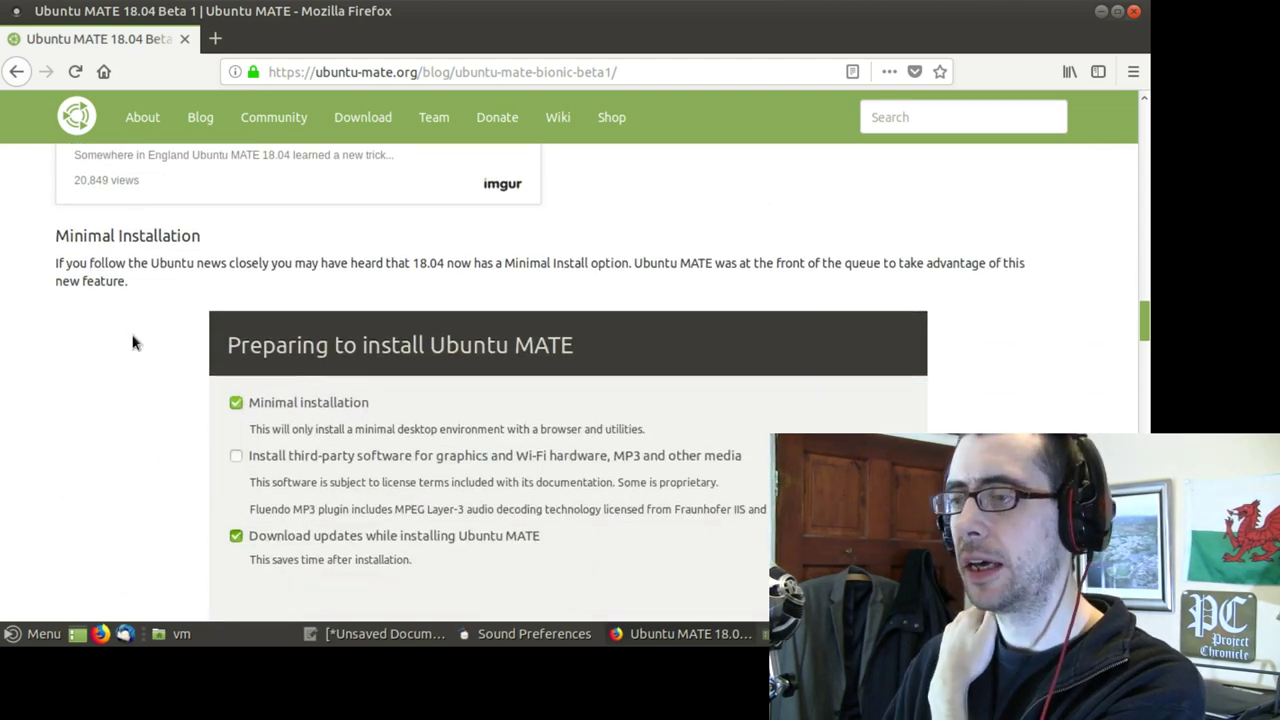
scroll(133, 343, "down", 2)
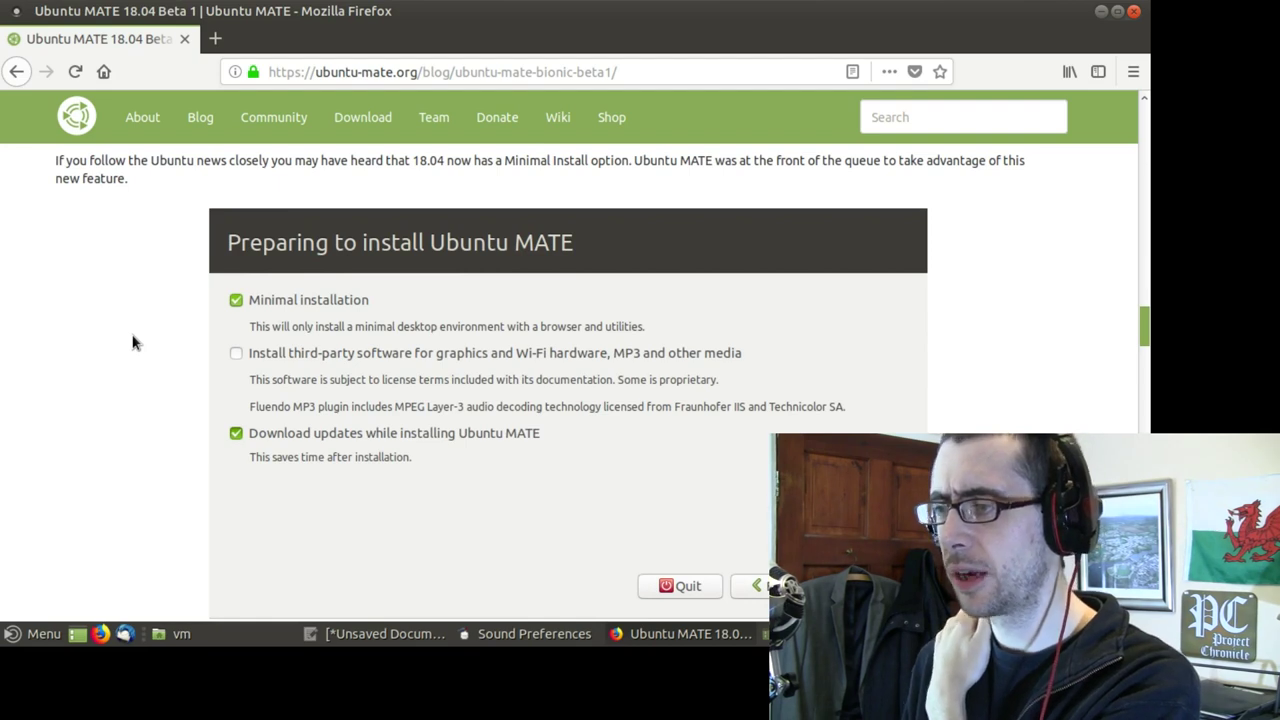
scroll(133, 343, "down", 1)
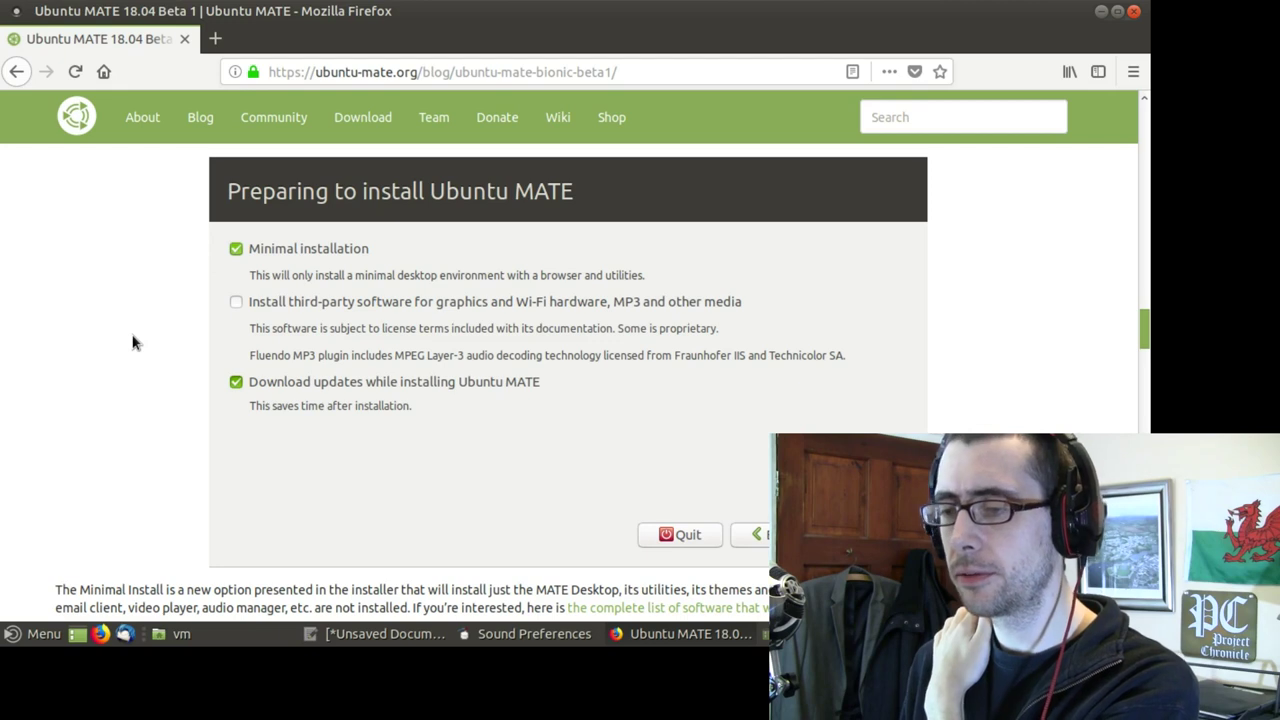
scroll(133, 343, "up", 1)
scroll(133, 343, "down", 1)
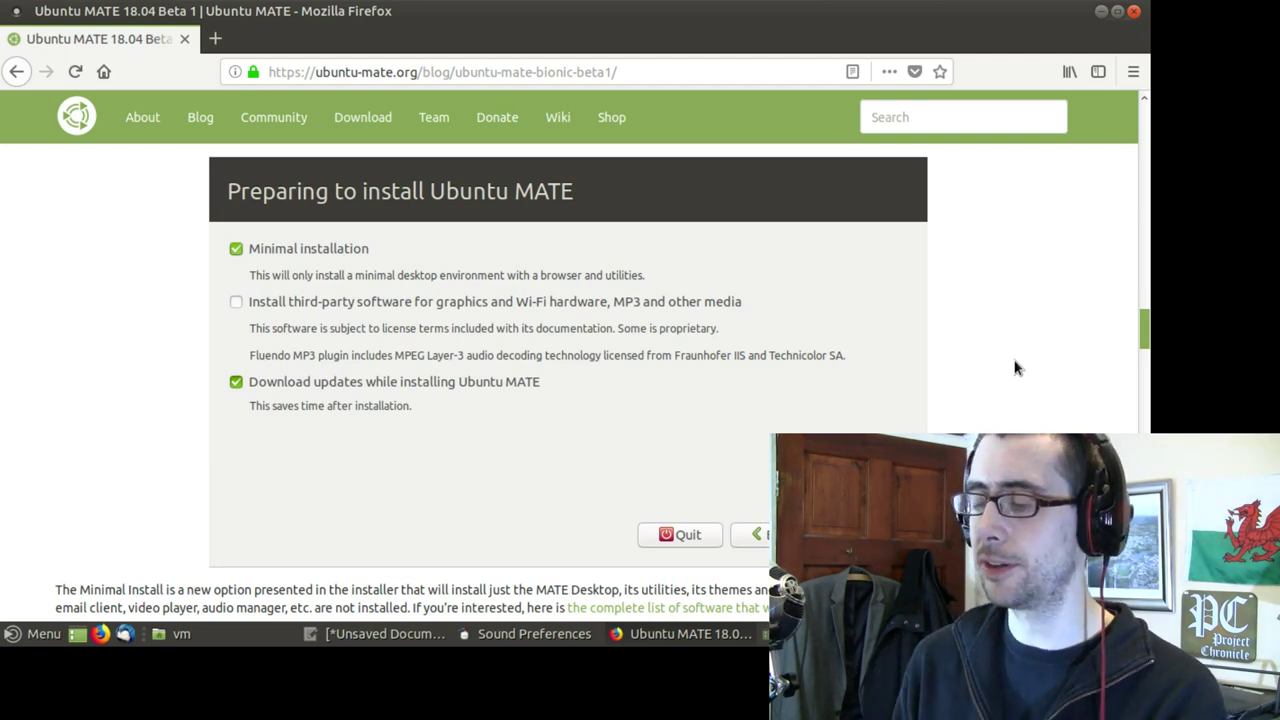
Scroll the blog post past the installer screenshot to the MATE Tweak and Caja sections
scroll(1015, 368, "down", 3)
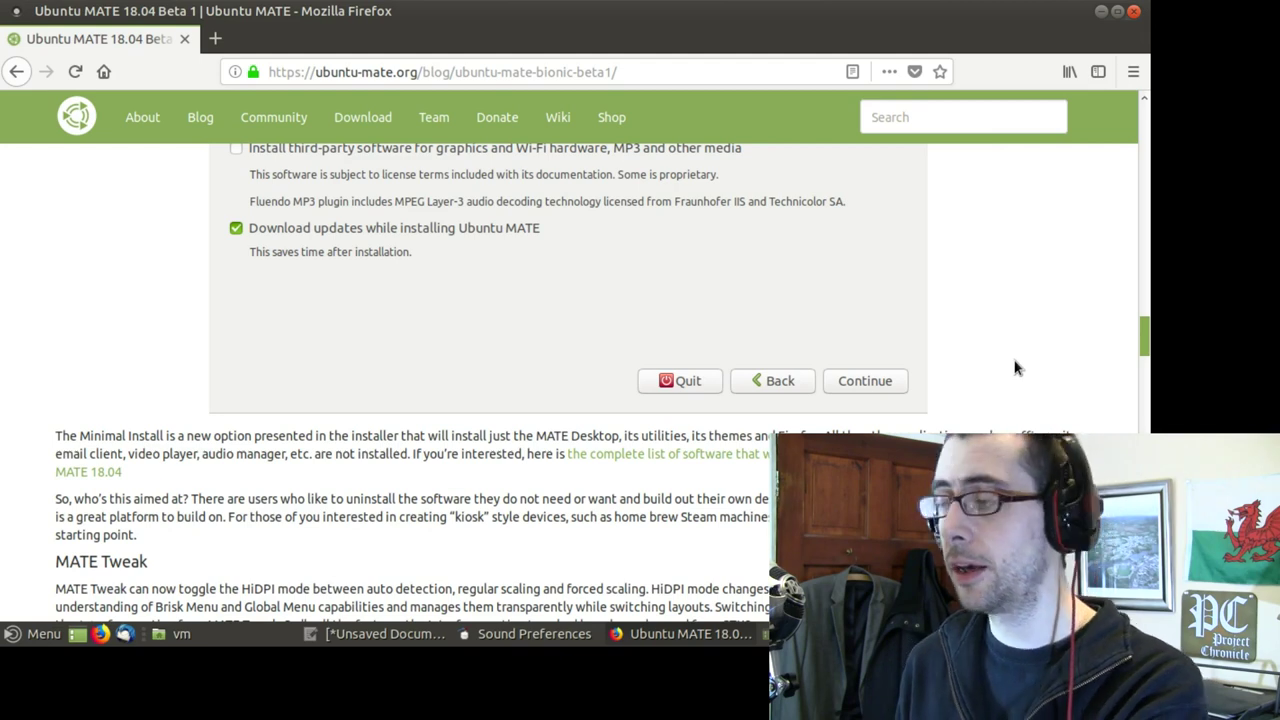
scroll(1015, 368, "down", 4)
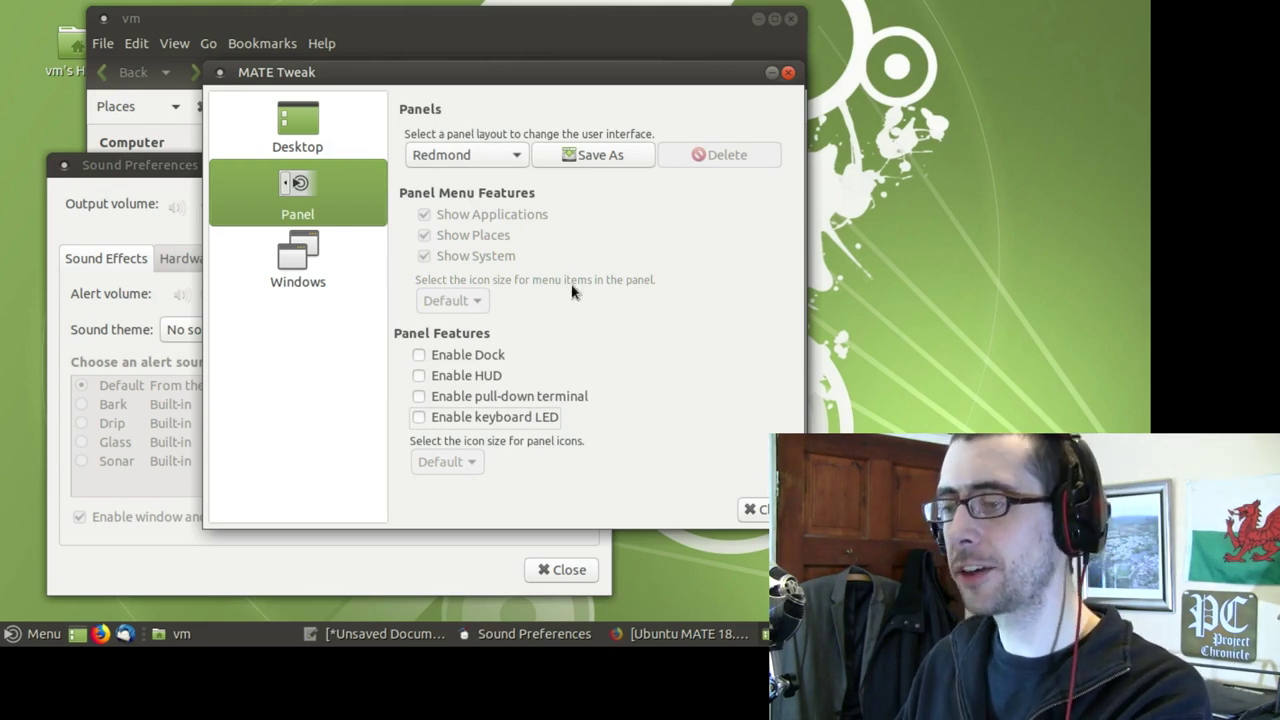
Close MATE Tweak and use Show Desktop to hide the remaining windows
left_click(788, 72)
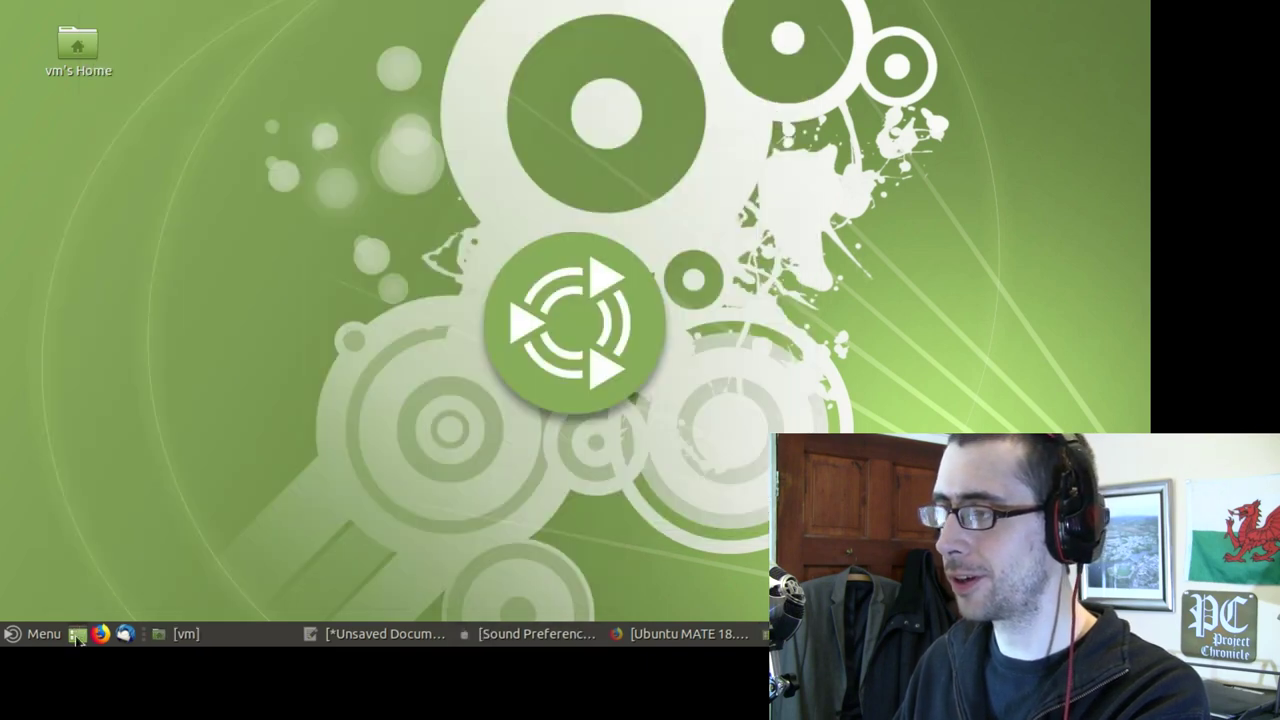
left_click(77, 633)
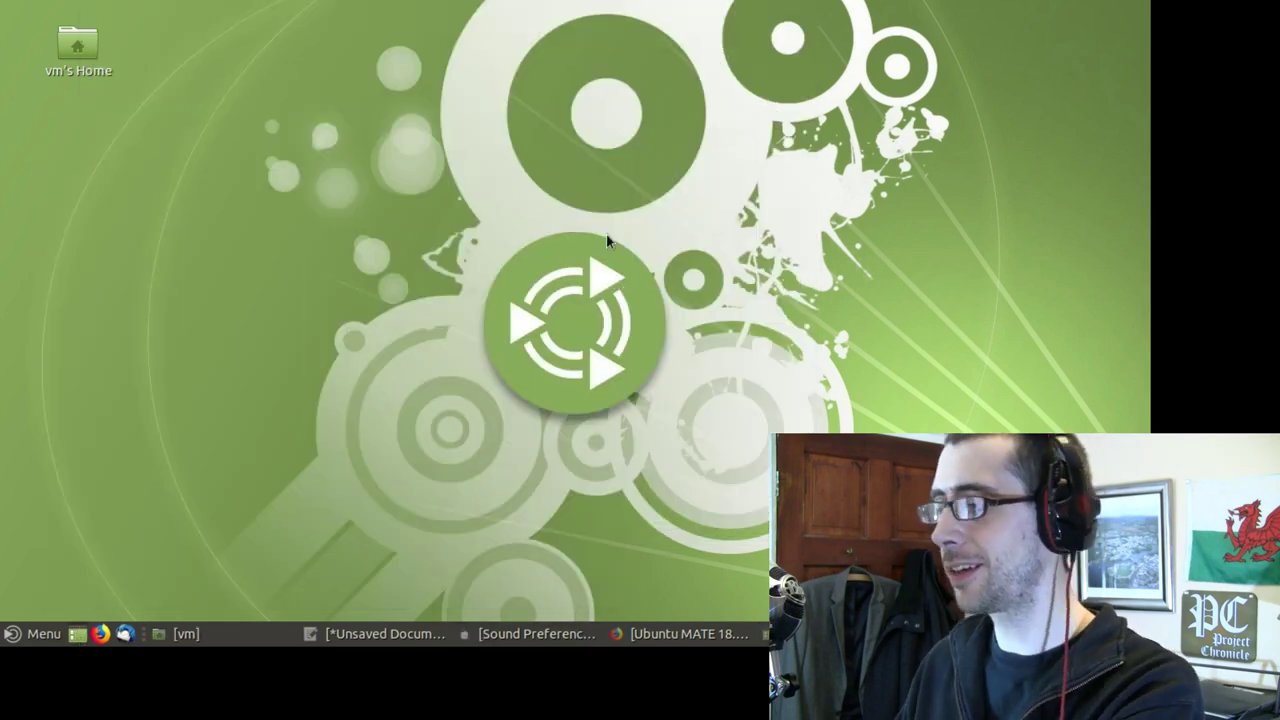
right_click(547, 207)
left_click(603, 451)
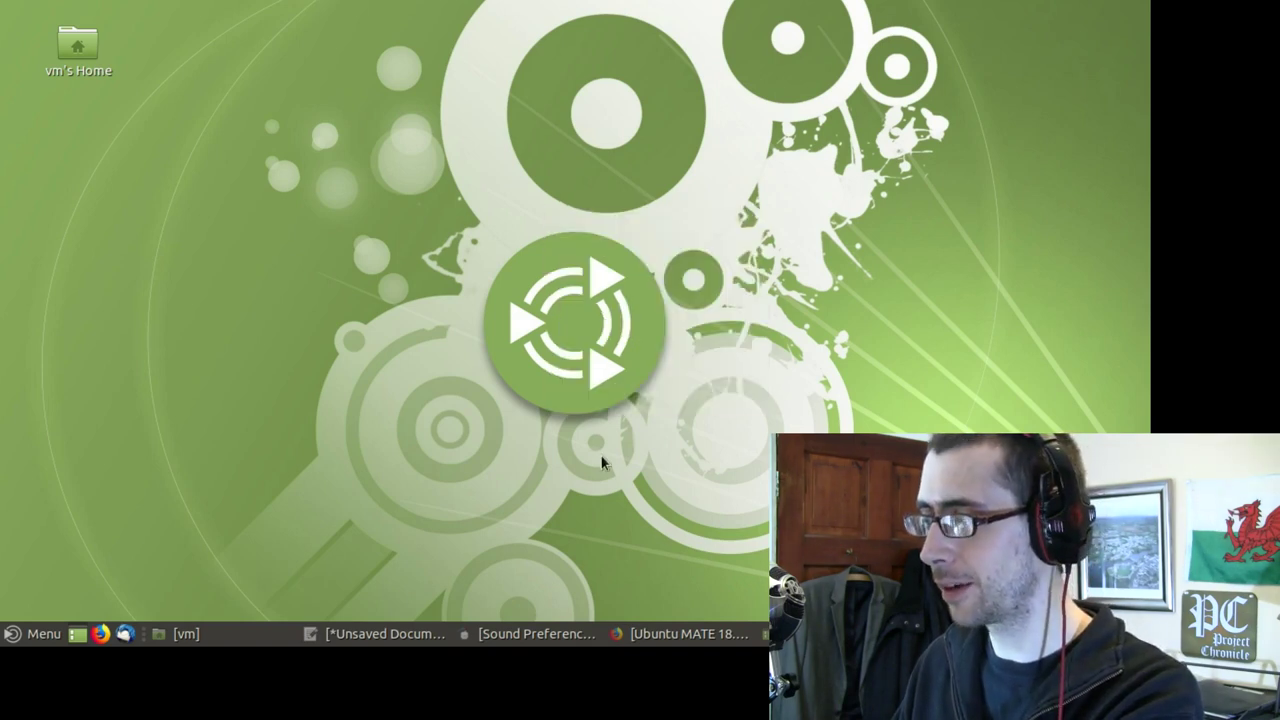
Restore and then minimise Firefox and Sound Preferences so only the wallpaper shows
left_click(680, 633)
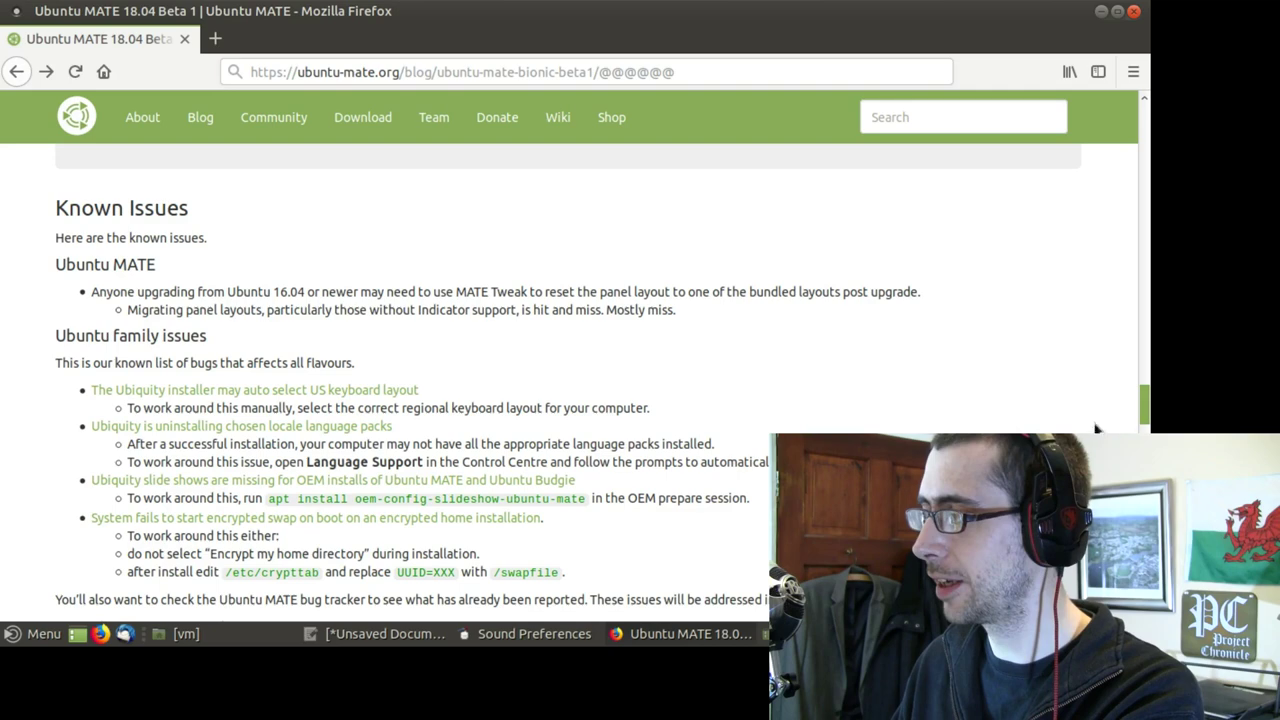
left_click_drag(1143, 413, 1098, 80)
left_click(1101, 11)
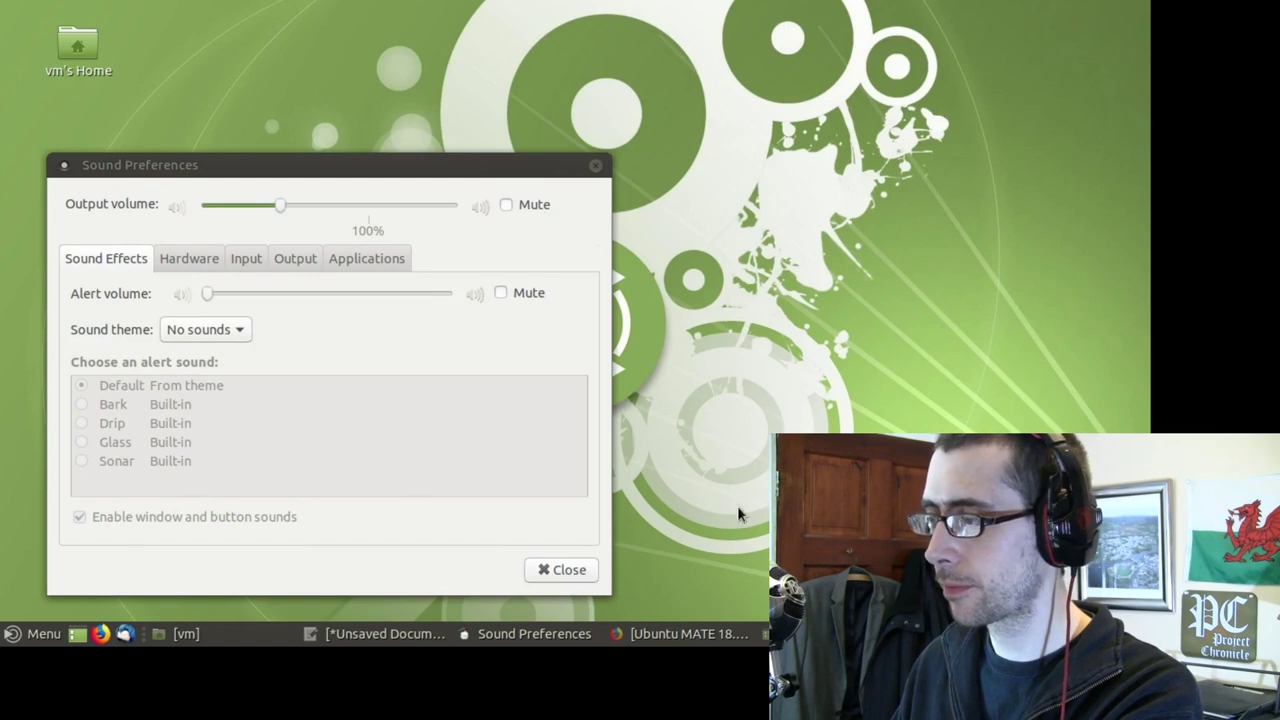
left_click(524, 628)
left_click(520, 628)
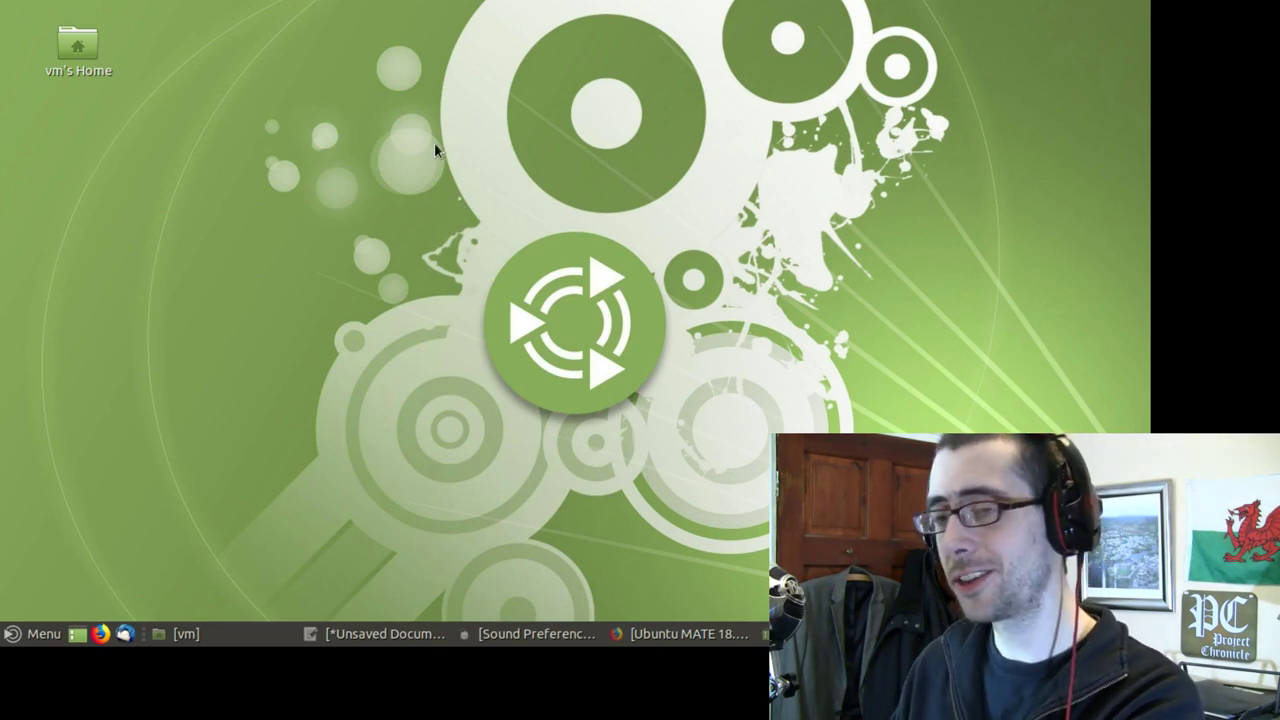
Open Change Desktop Background and try the green splash and dark grey rings wallpapers
right_click(430, 116)
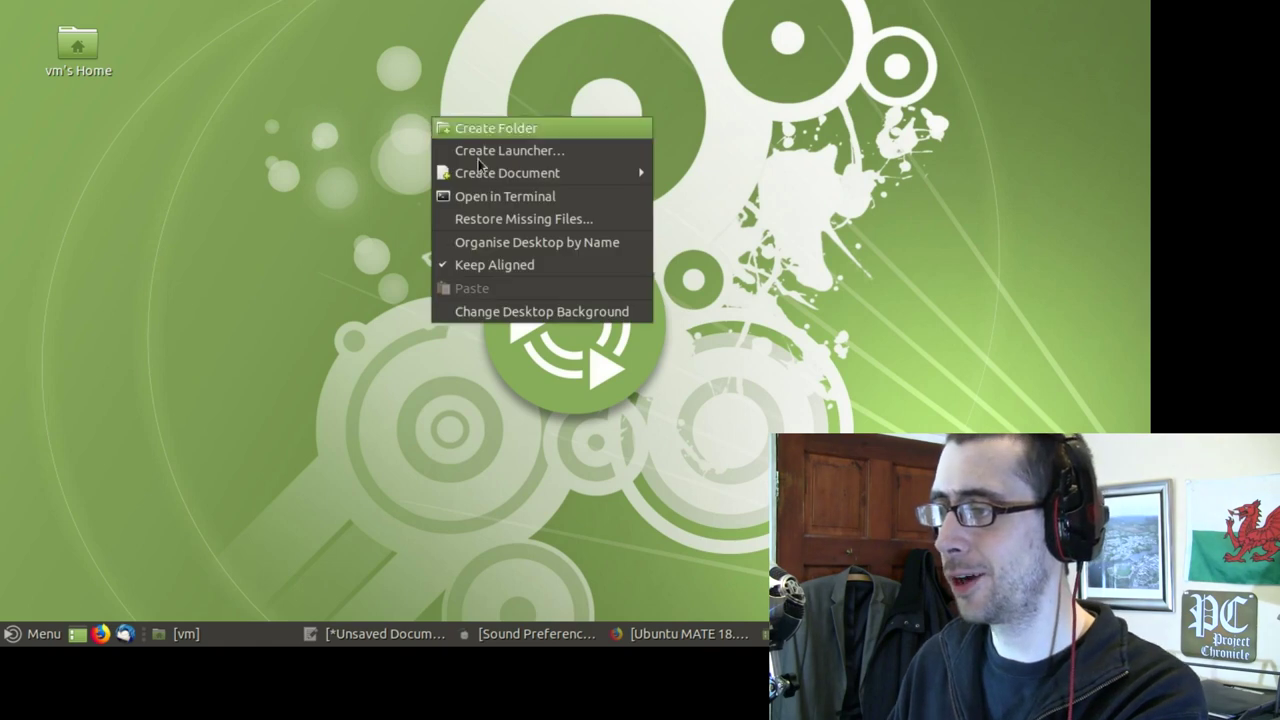
left_click(521, 315)
left_click_drag(607, 43, 730, 25)
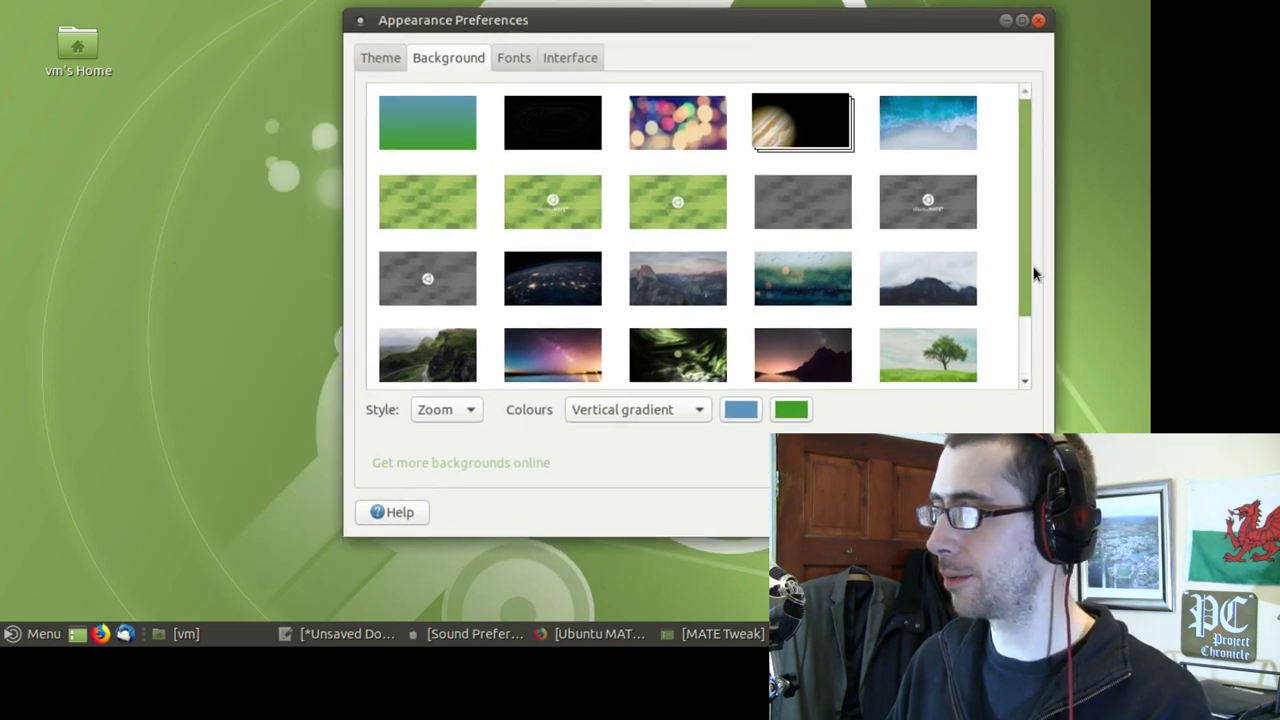
scroll(1033, 274, "down", 2)
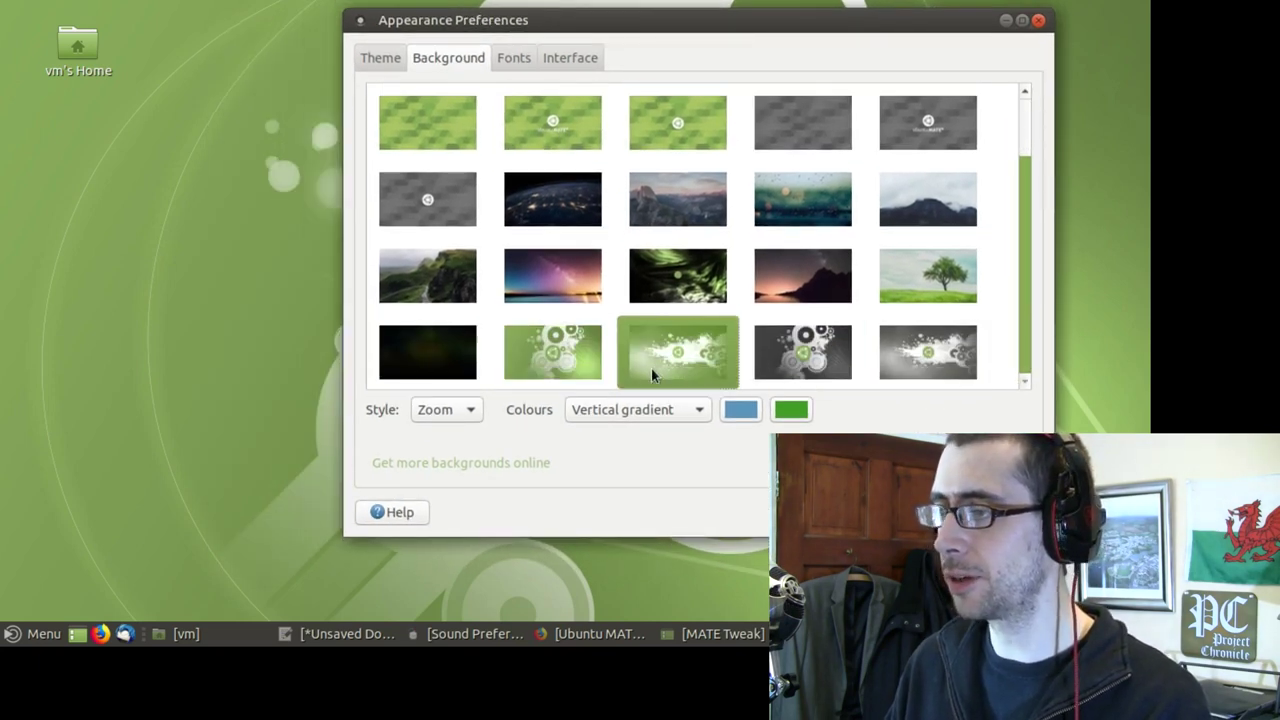
left_click(651, 368)
left_click_drag(652, 28, 403, 97)
left_click(605, 432)
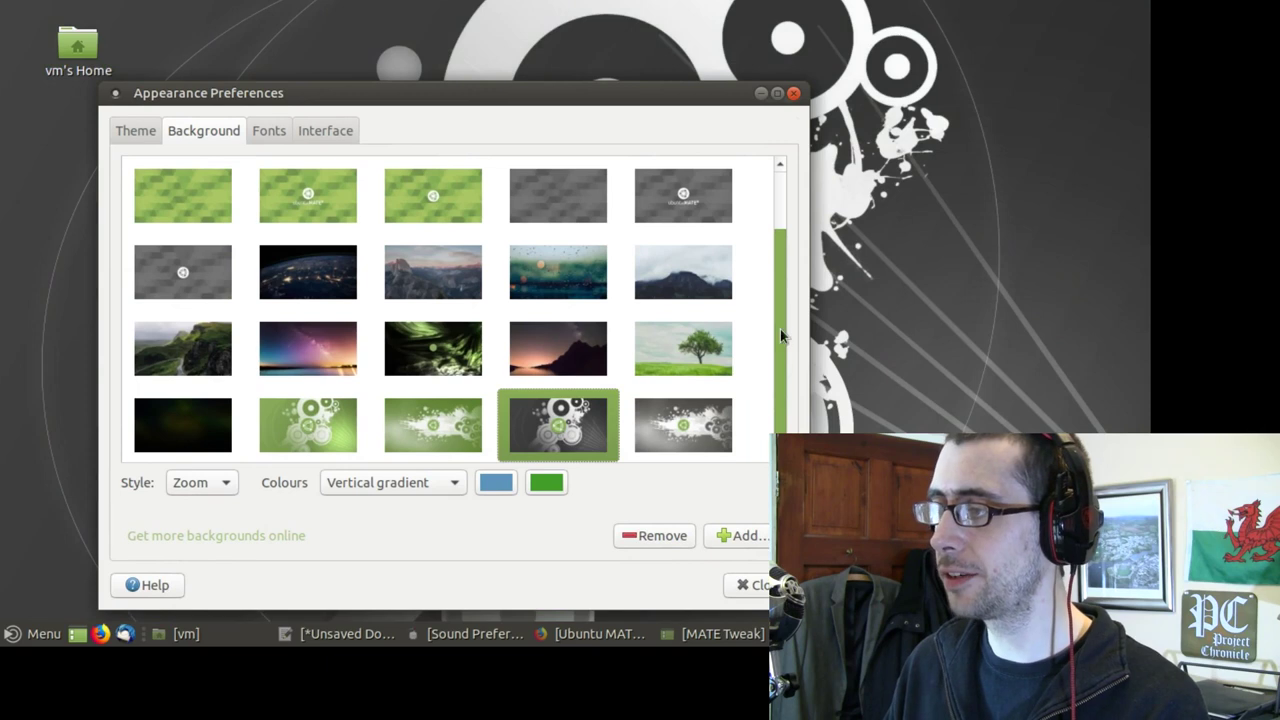
left_click_drag(460, 94, 635, 50)
Try green splash and grey triangles again, settling on Tree in Green Wheat Field
left_click(588, 377)
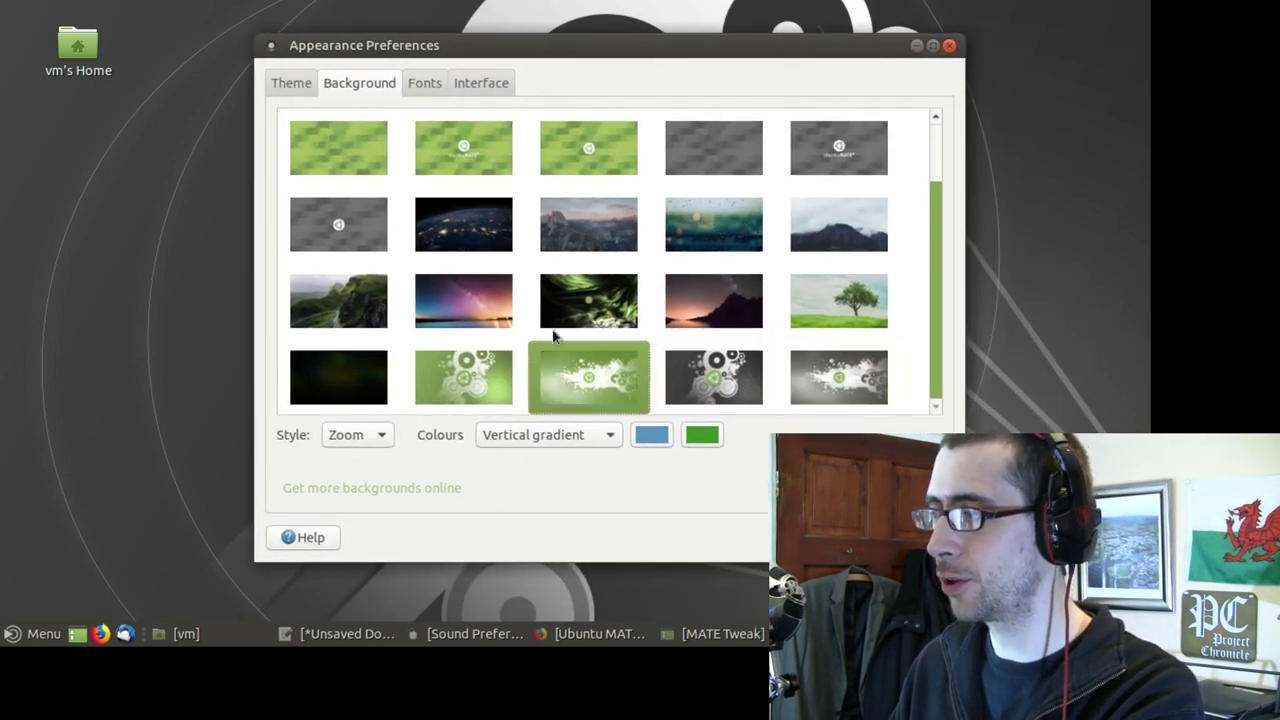
left_click_drag(554, 43, 520, 51)
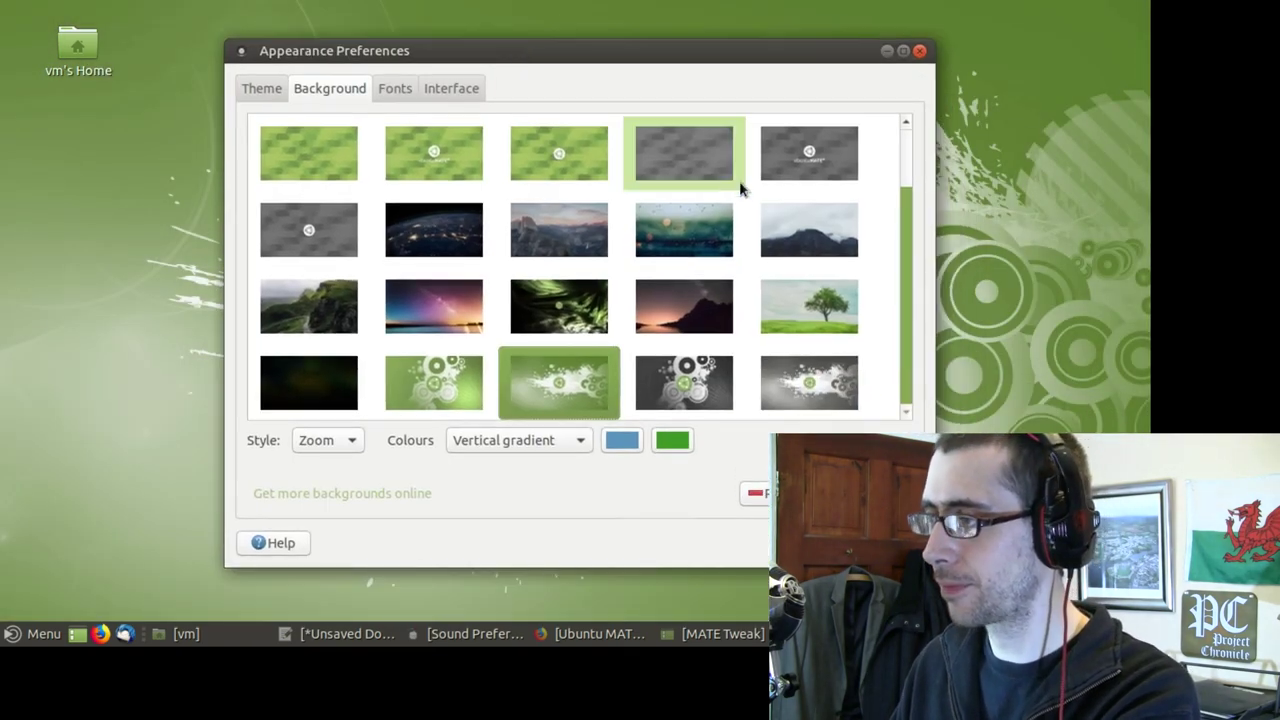
left_click(266, 218)
left_click_drag(592, 52, 628, 63)
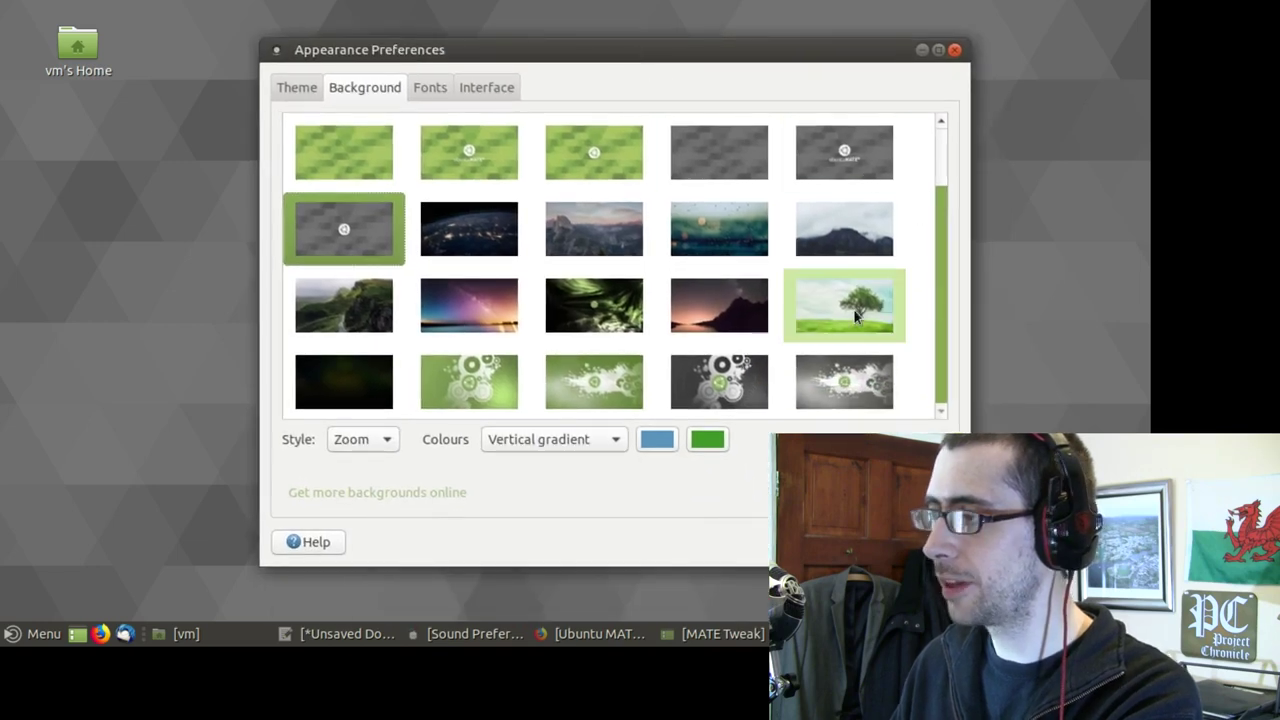
mouse_move(855, 316)
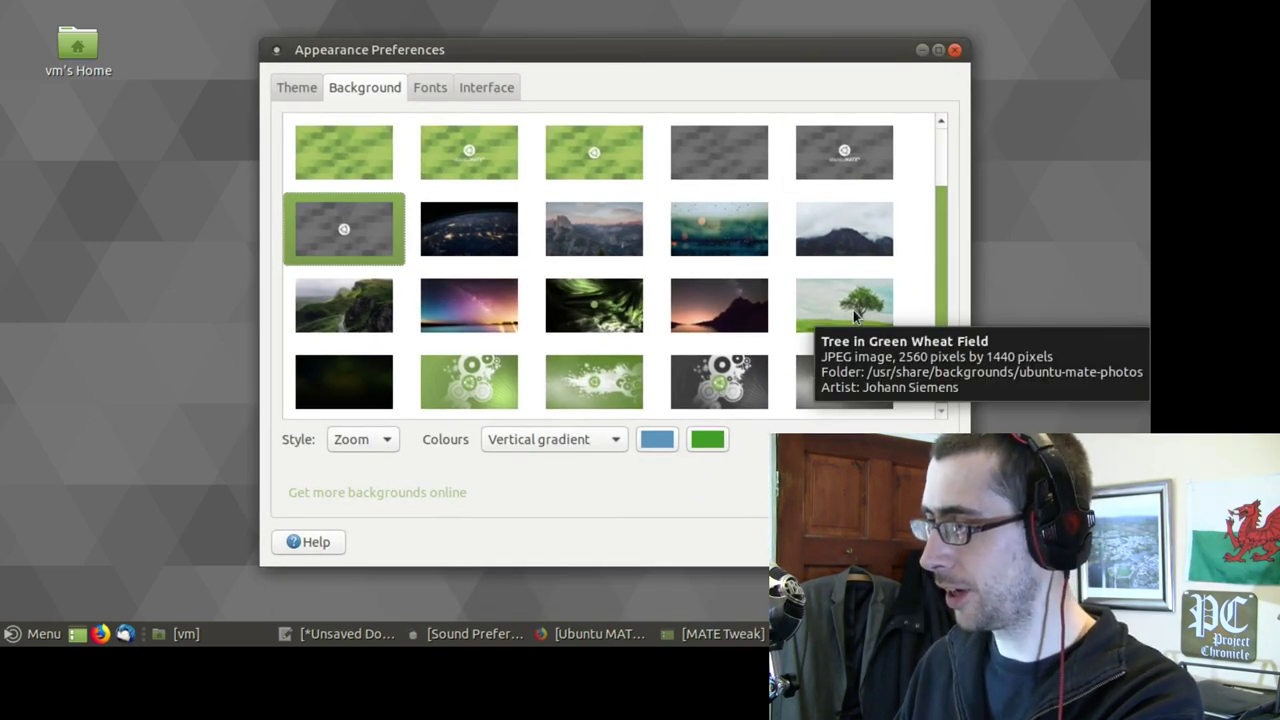
left_click(855, 316)
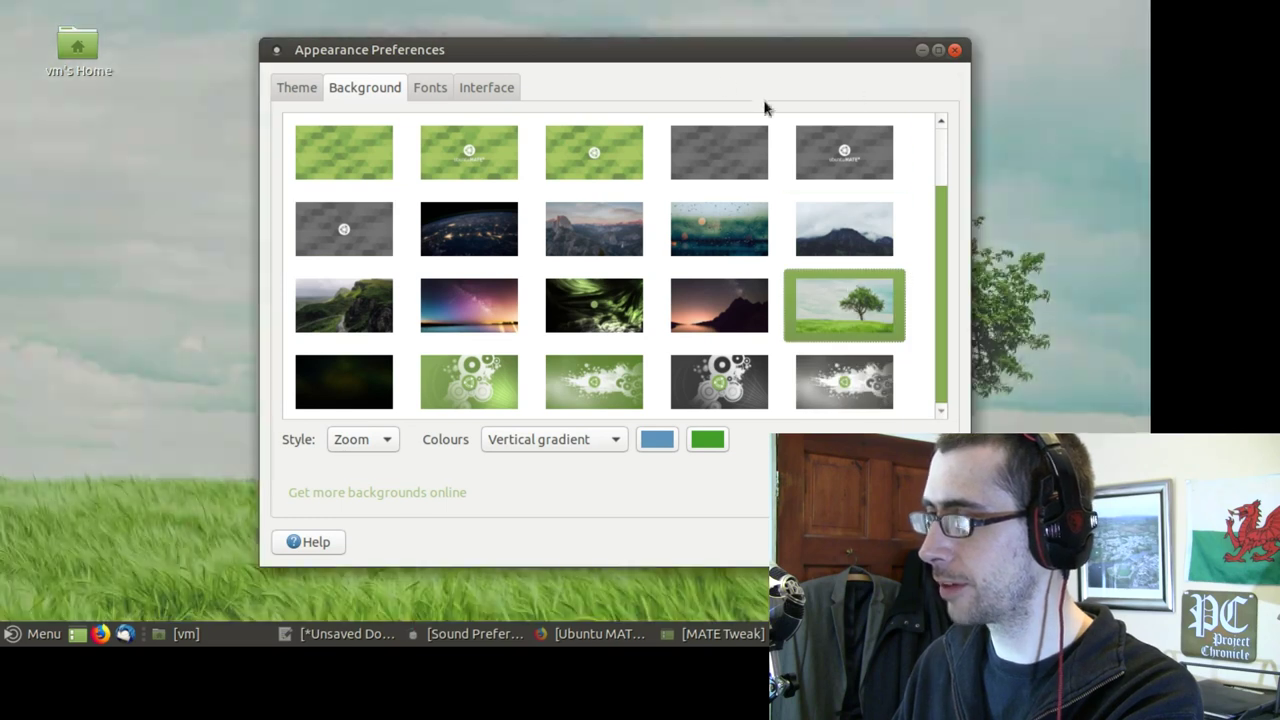
left_click_drag(703, 57, 872, 576)
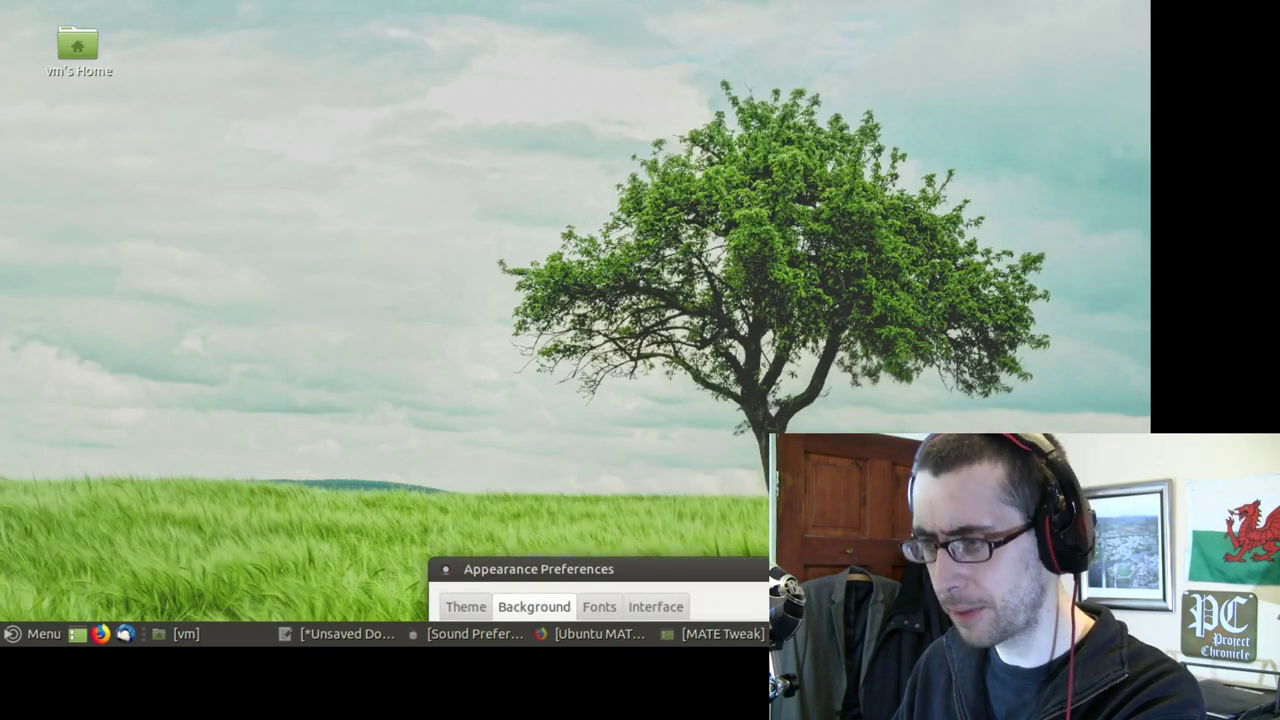
Preview the dark green abstract and green hills landscape wallpapers
left_click_drag(872, 576, 793, 62)
left_click(684, 315)
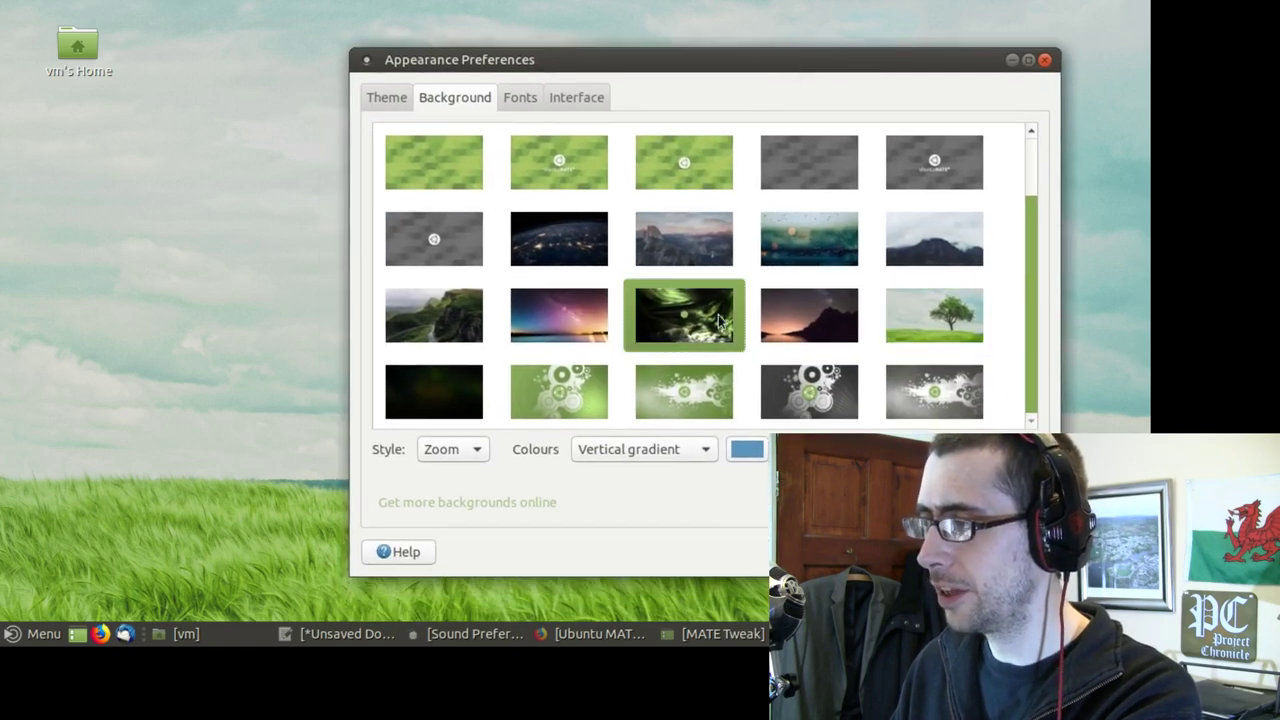
mouse_move(648, 61)
left_mouse_down()
mouse_move(706, 271)
mouse_move(748, 562)
mouse_move(661, 329)
mouse_move(678, 89)
mouse_move(664, 79)
left_mouse_up()
left_click(446, 348)
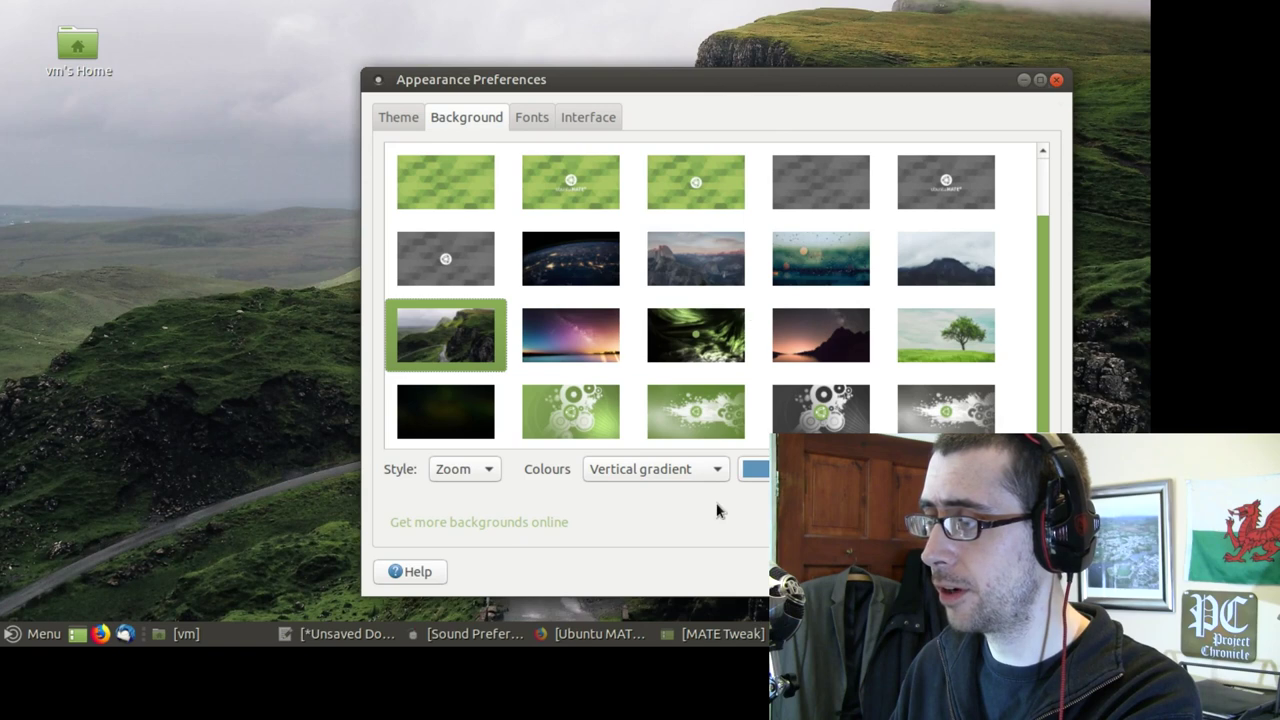
left_click_drag(711, 89, 758, 590)
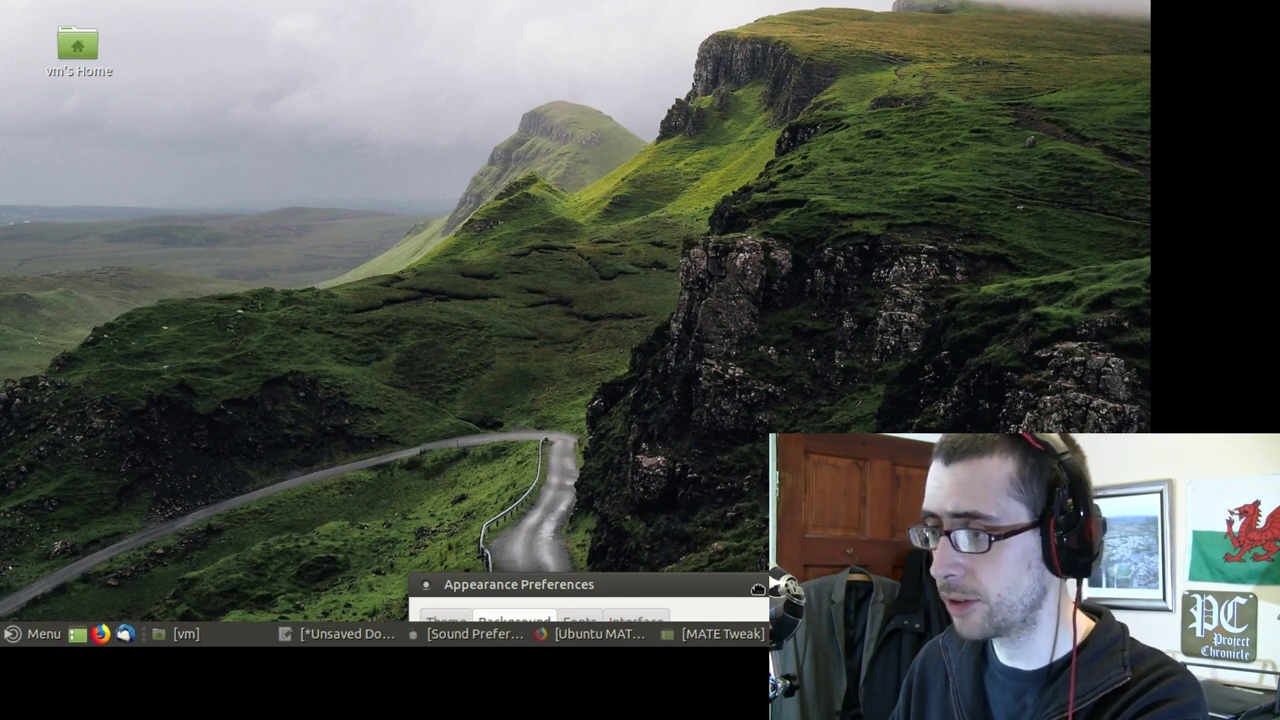
mouse_move(758, 586)
left_mouse_down()
mouse_move(778, 589)
mouse_move(766, 577)
left_mouse_up()
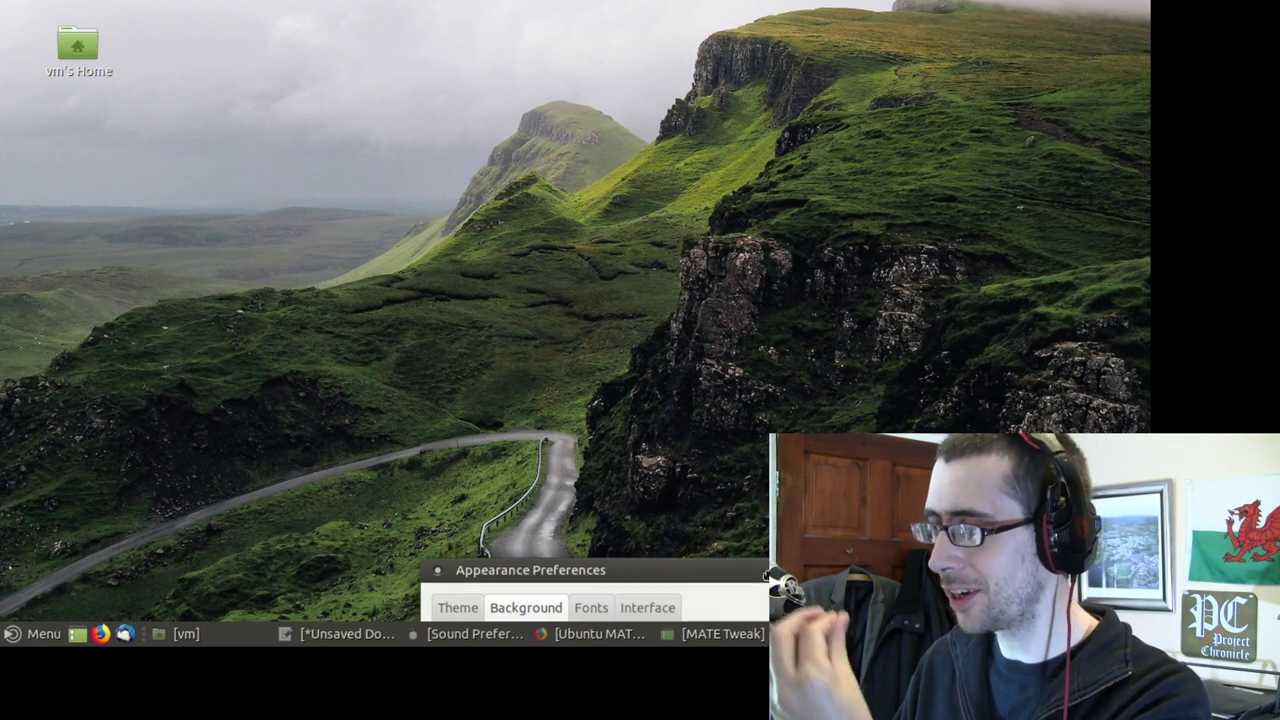
left_click_drag(766, 577, 606, 45)
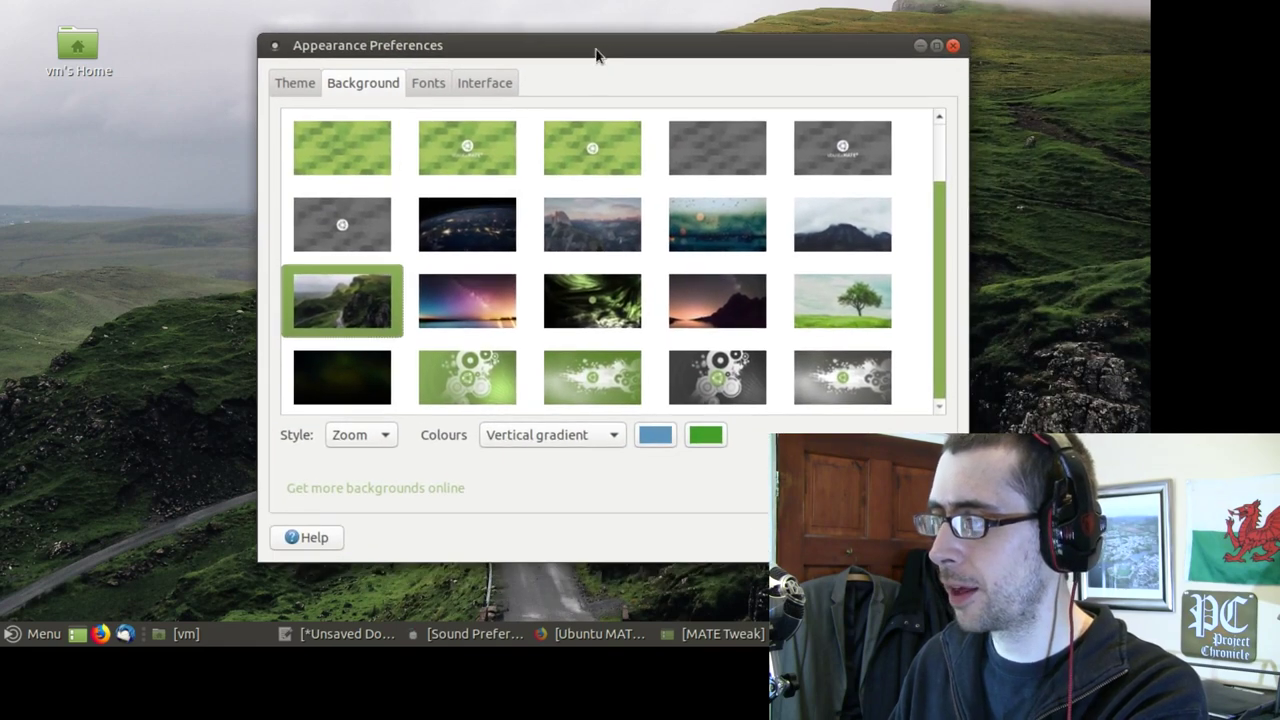
Try the granite mountain photo, then return to the green splash wallpaper
left_click(555, 215)
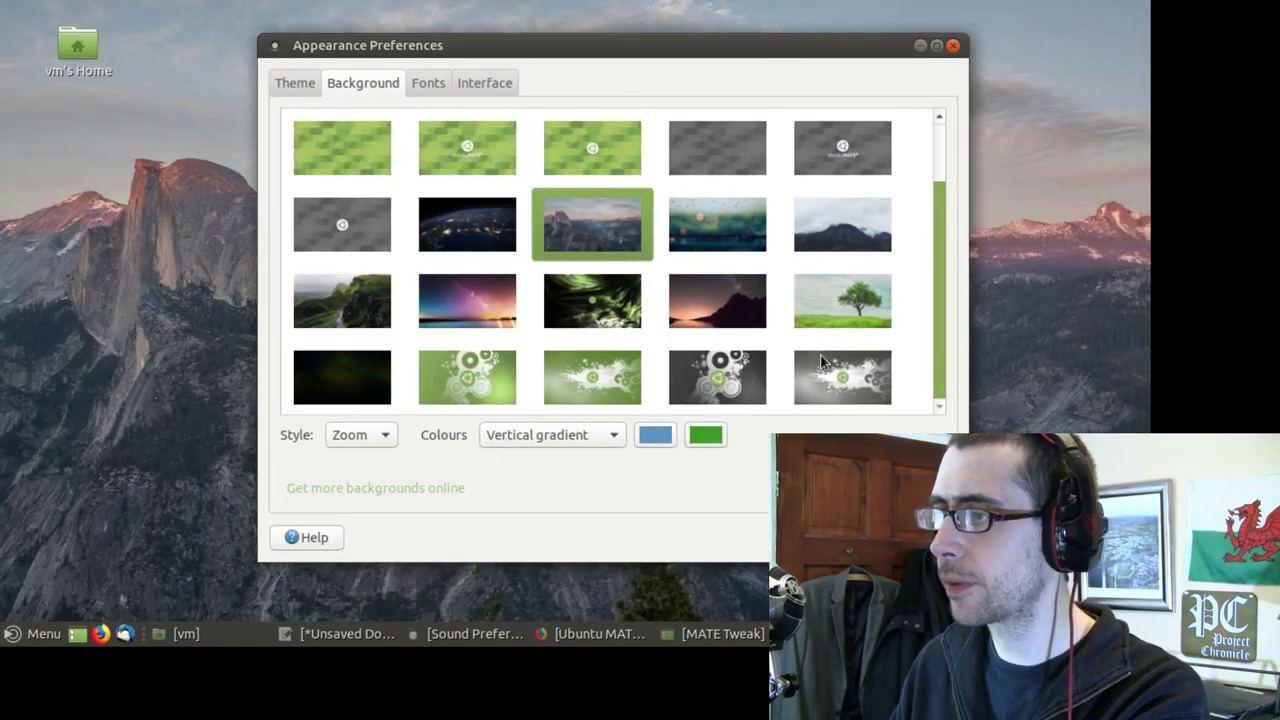
left_click_drag(665, 46, 770, 96)
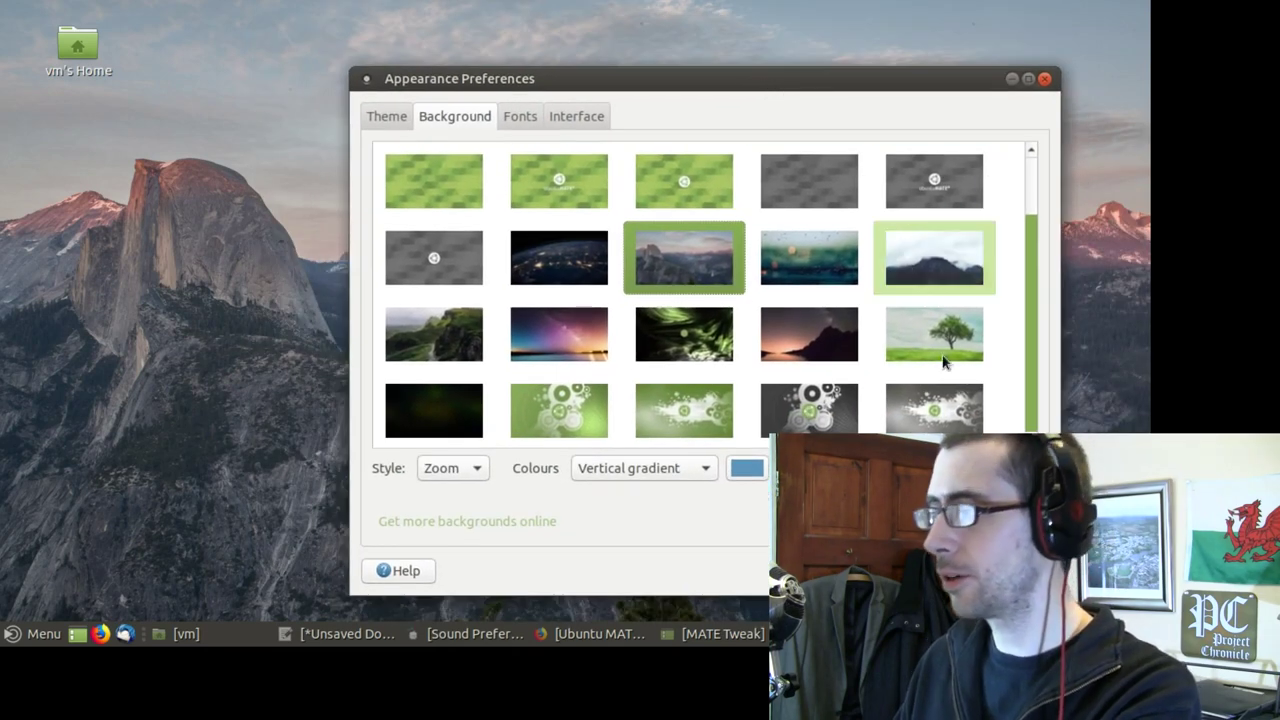
mouse_move(1032, 377)
left_mouse_down()
mouse_move(1028, 257)
mouse_move(1044, 395)
left_mouse_up()
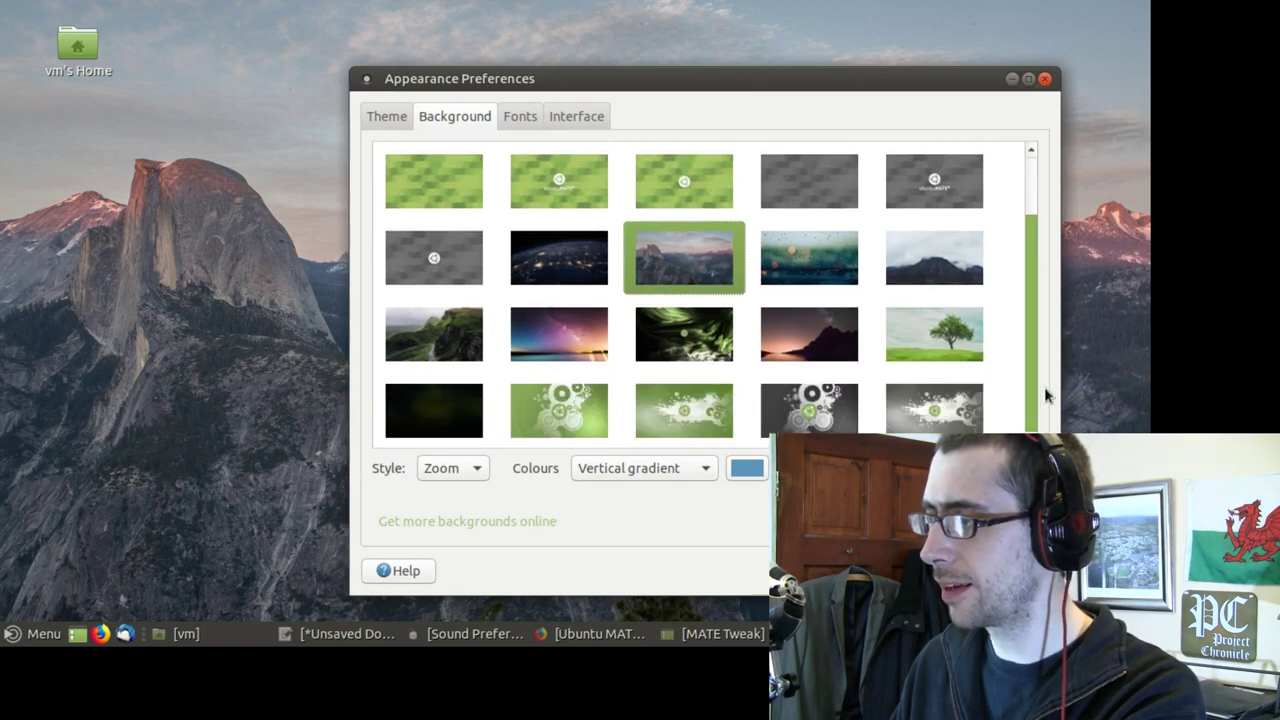
left_click(678, 414)
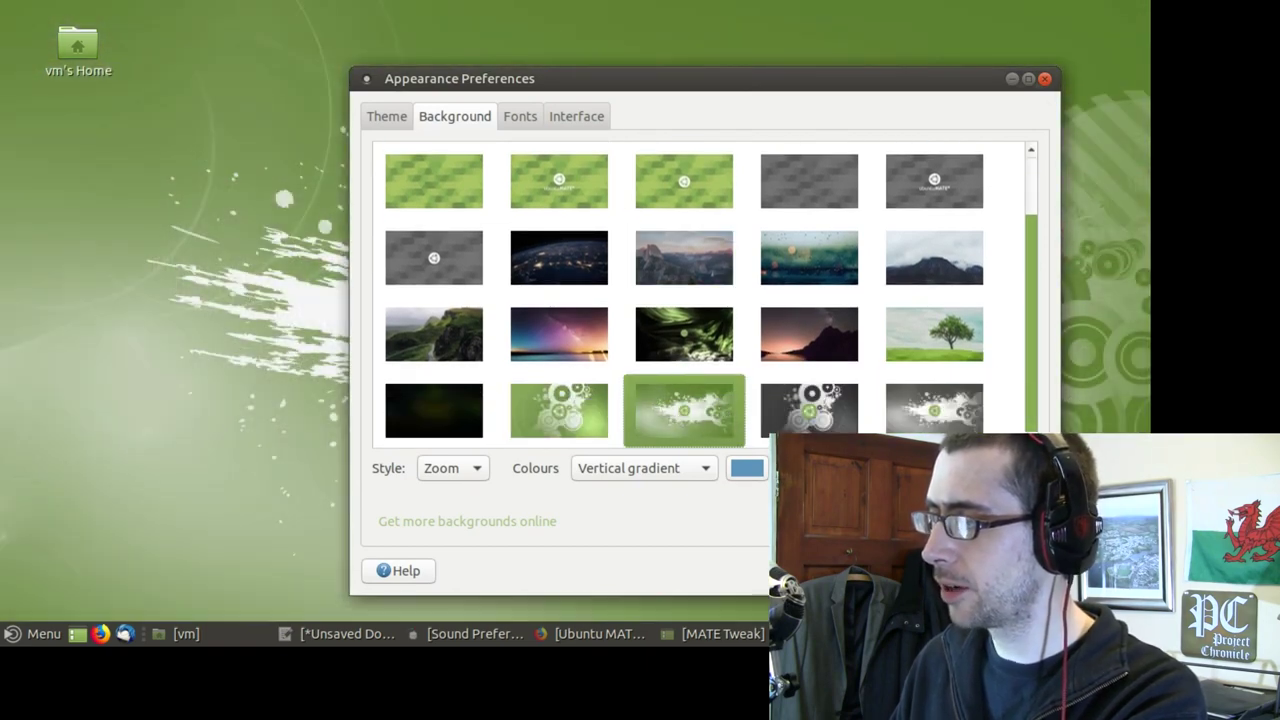
Close Appearance Preferences, move MATE Tweak aside, and open the bottom-panel applications menu
key("alt+F4")
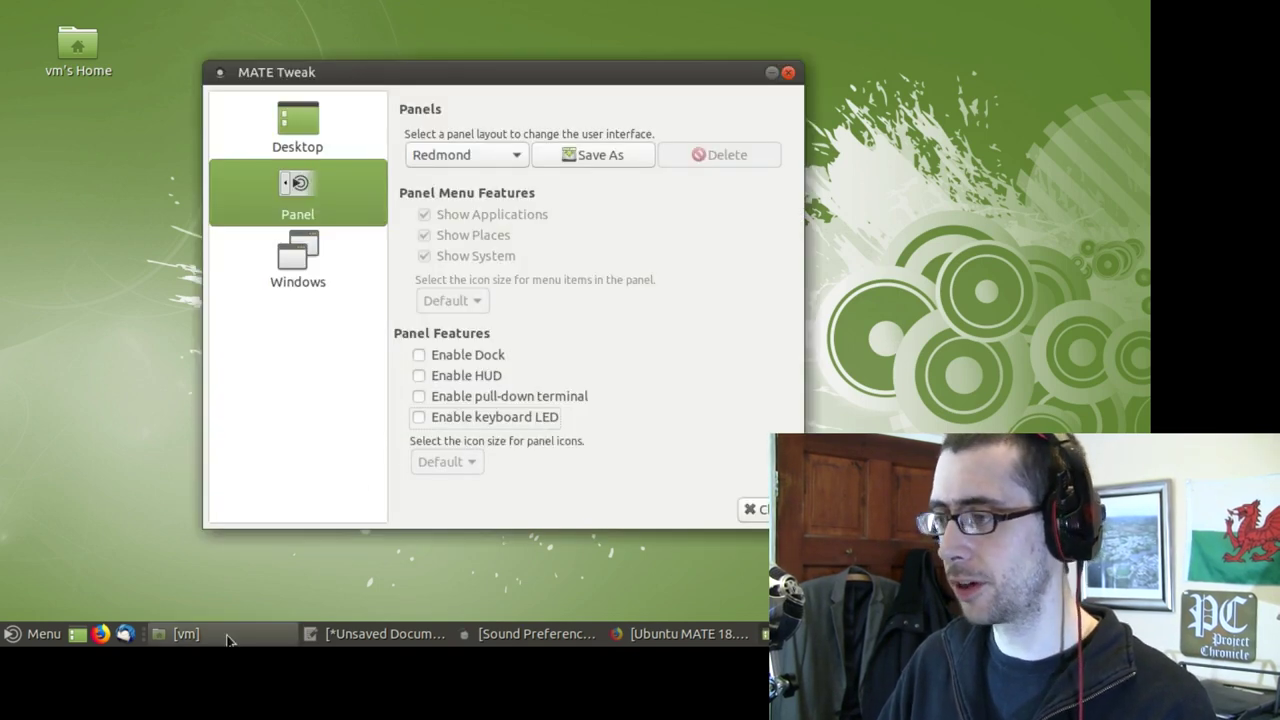
left_click_drag(406, 74, 562, 38)
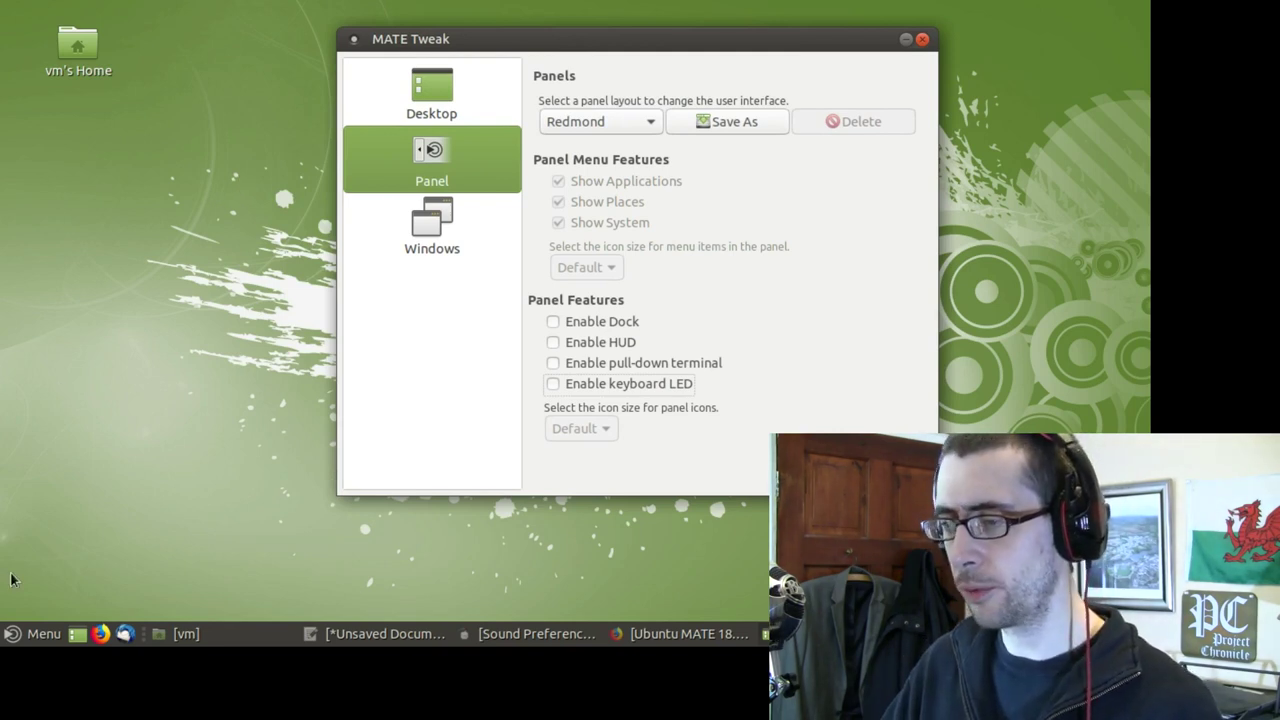
left_click(38, 634)
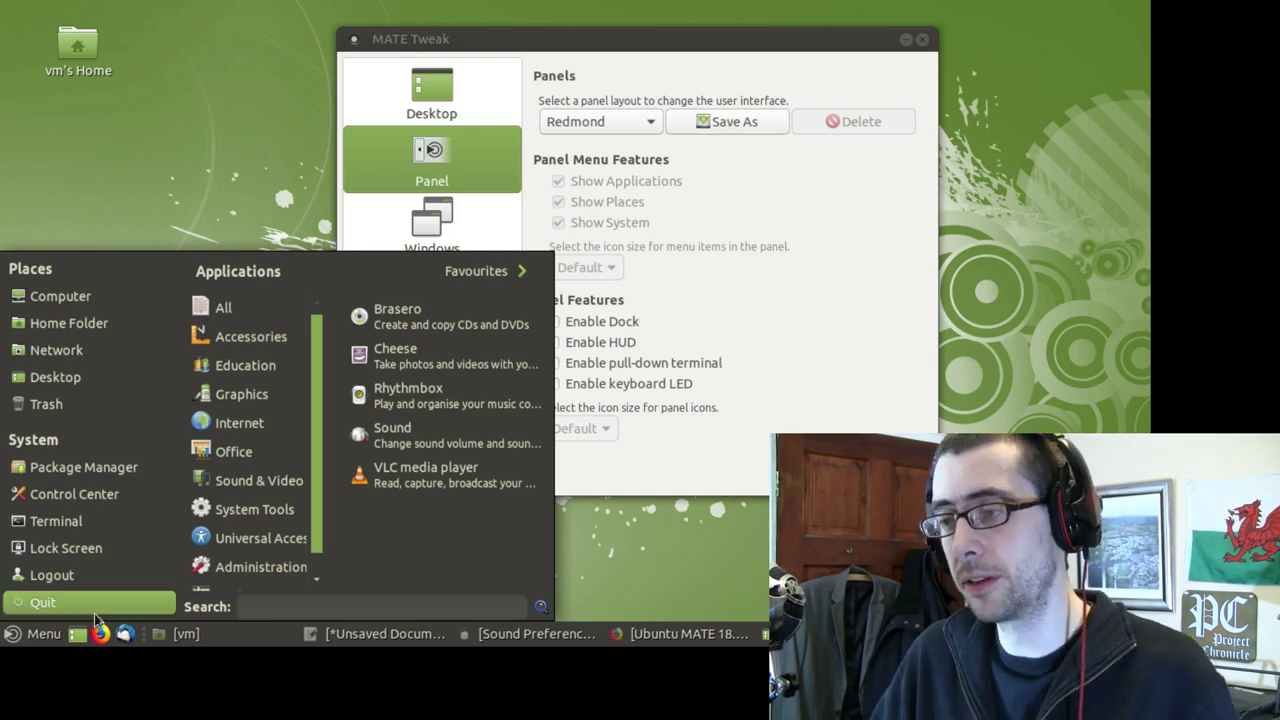
mouse_move(241, 394)
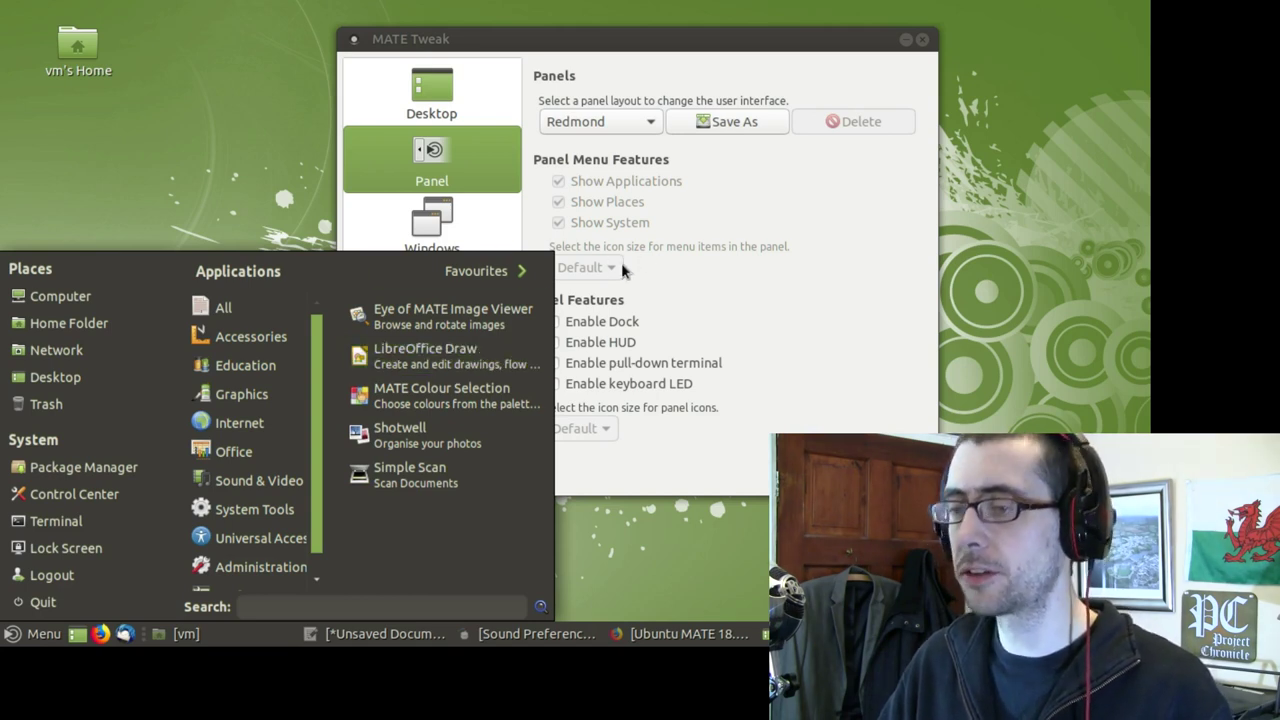
left_click(28, 634)
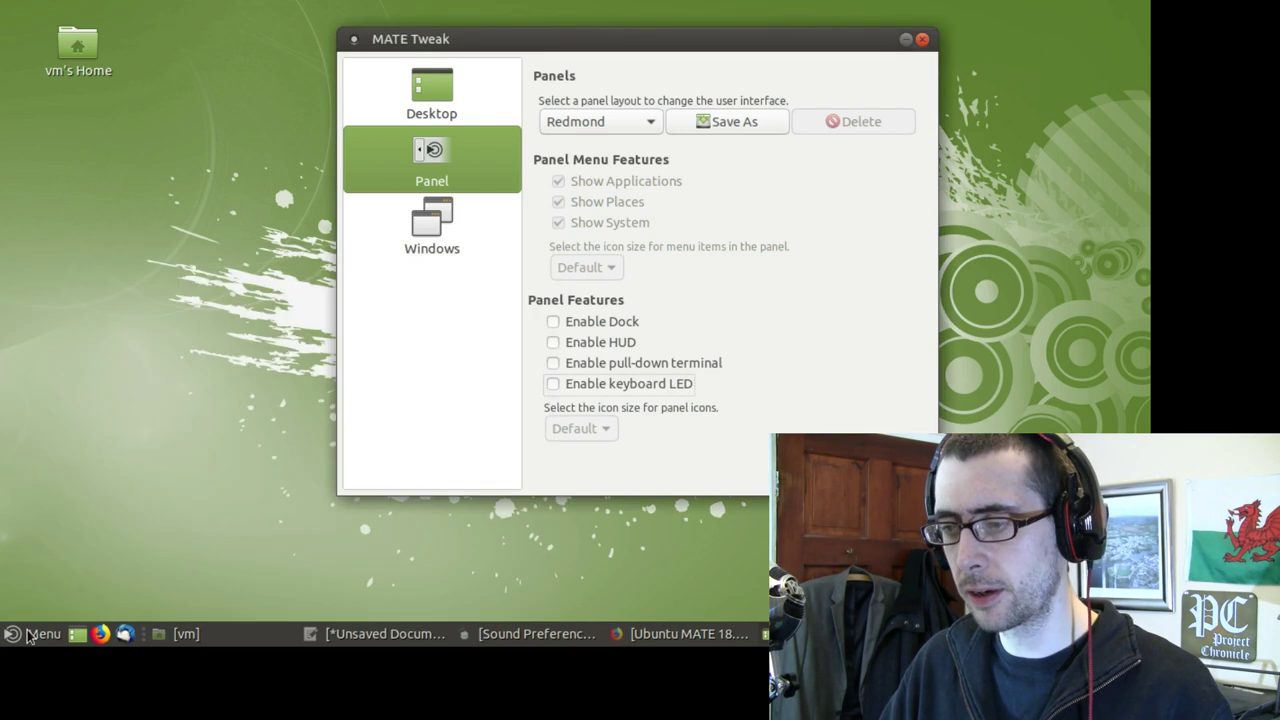
right_click(28, 634)
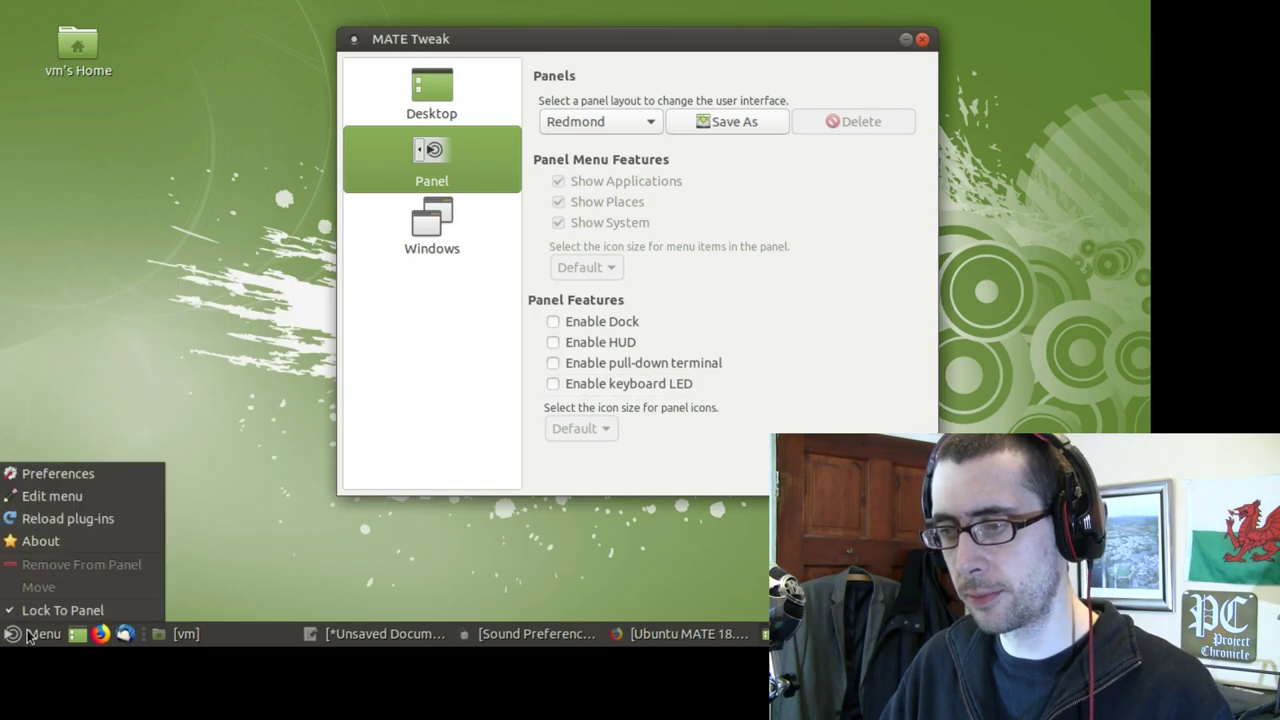
left_click(73, 475)
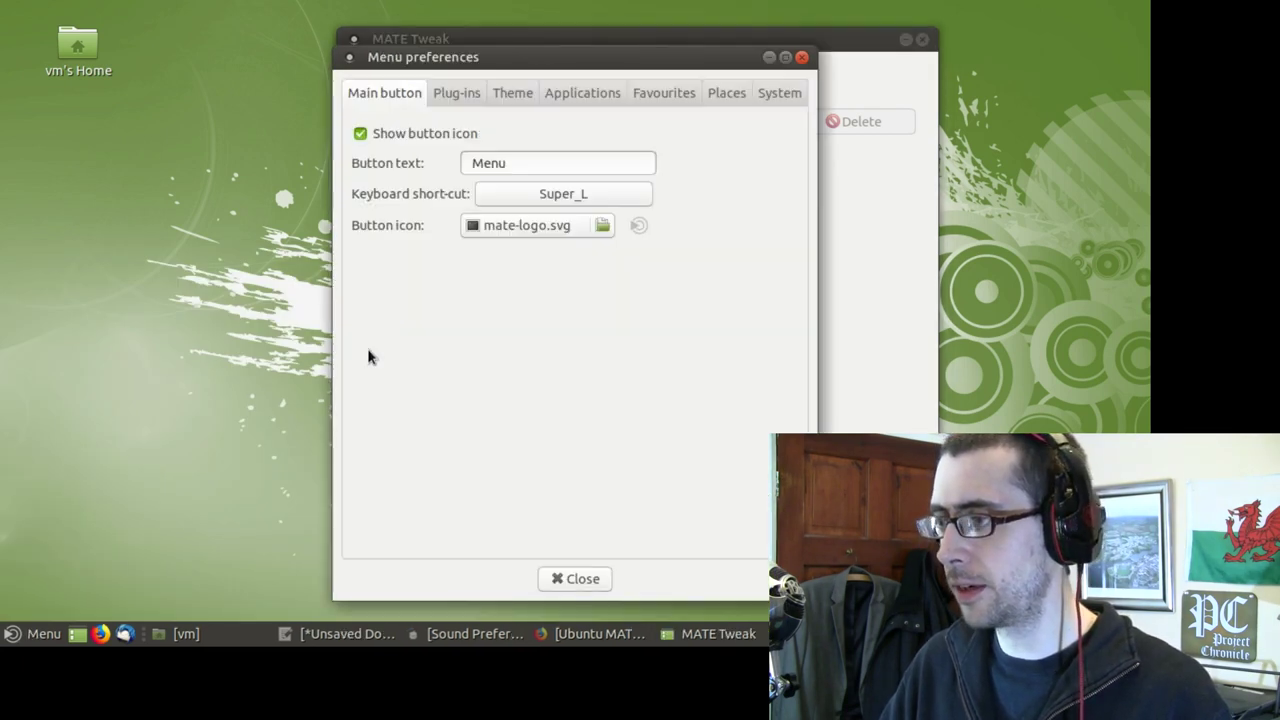
left_click(513, 95)
left_click(581, 95)
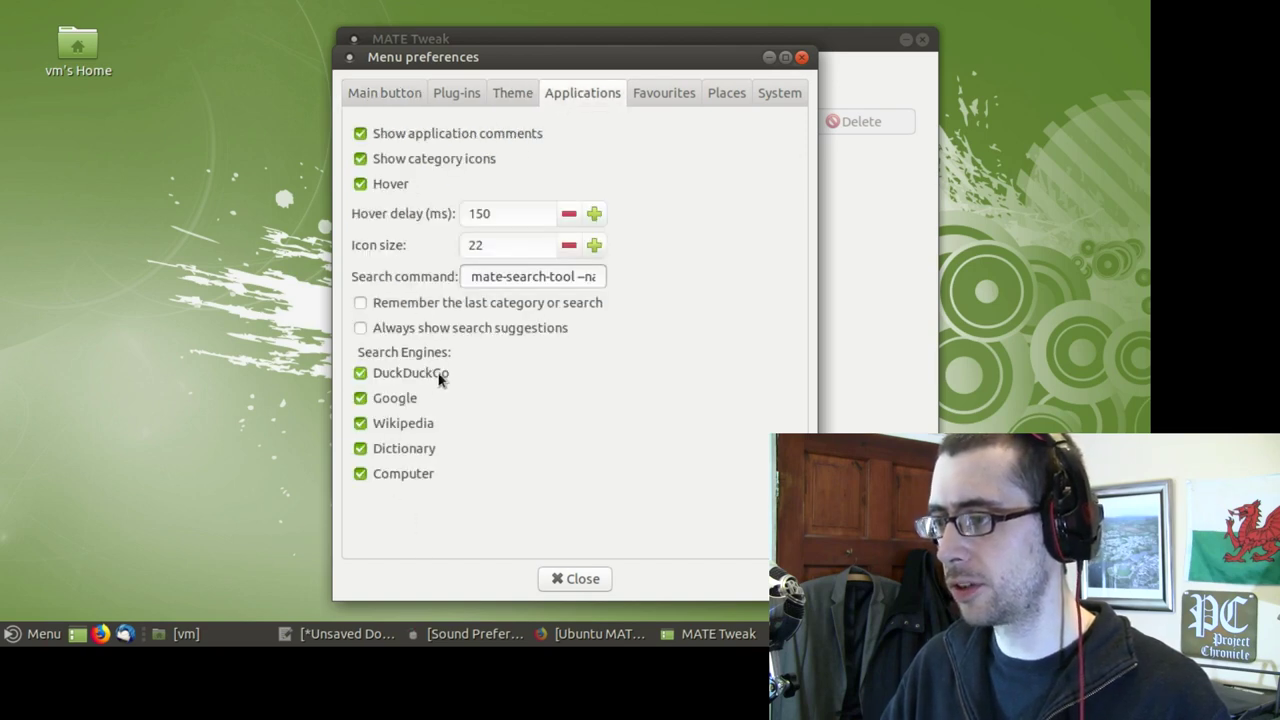
left_click(652, 92)
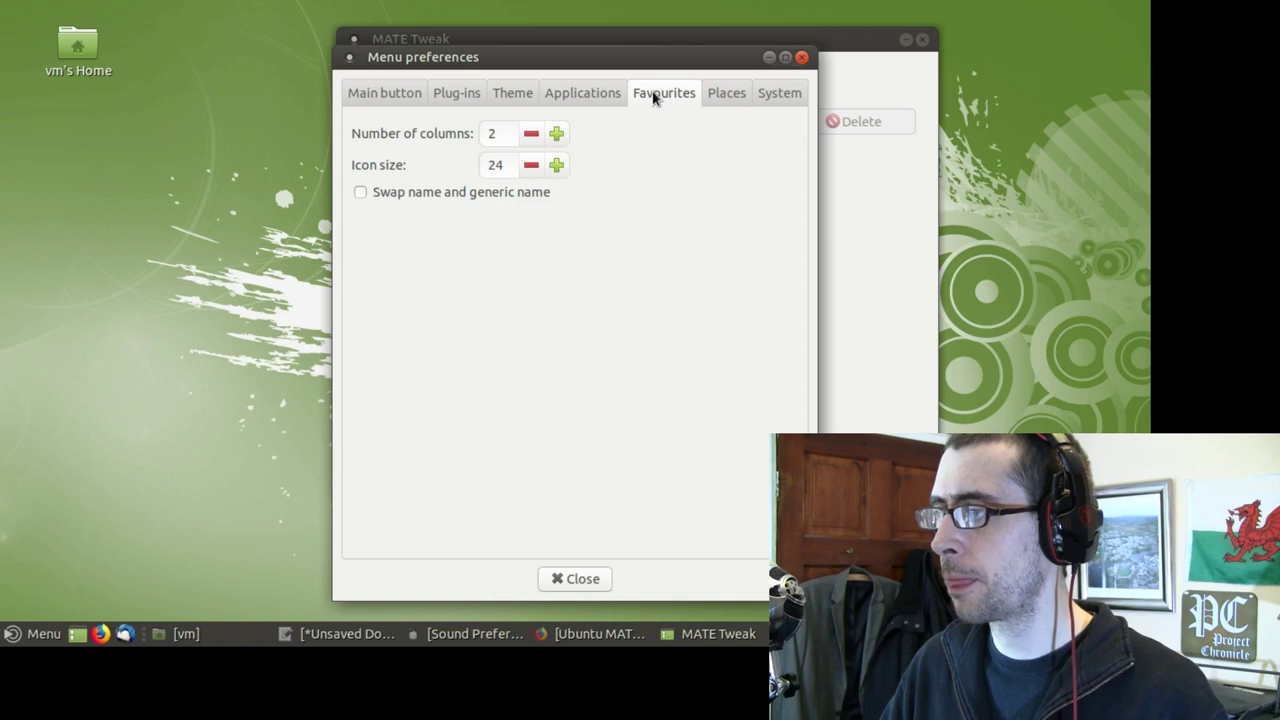
left_click(714, 94)
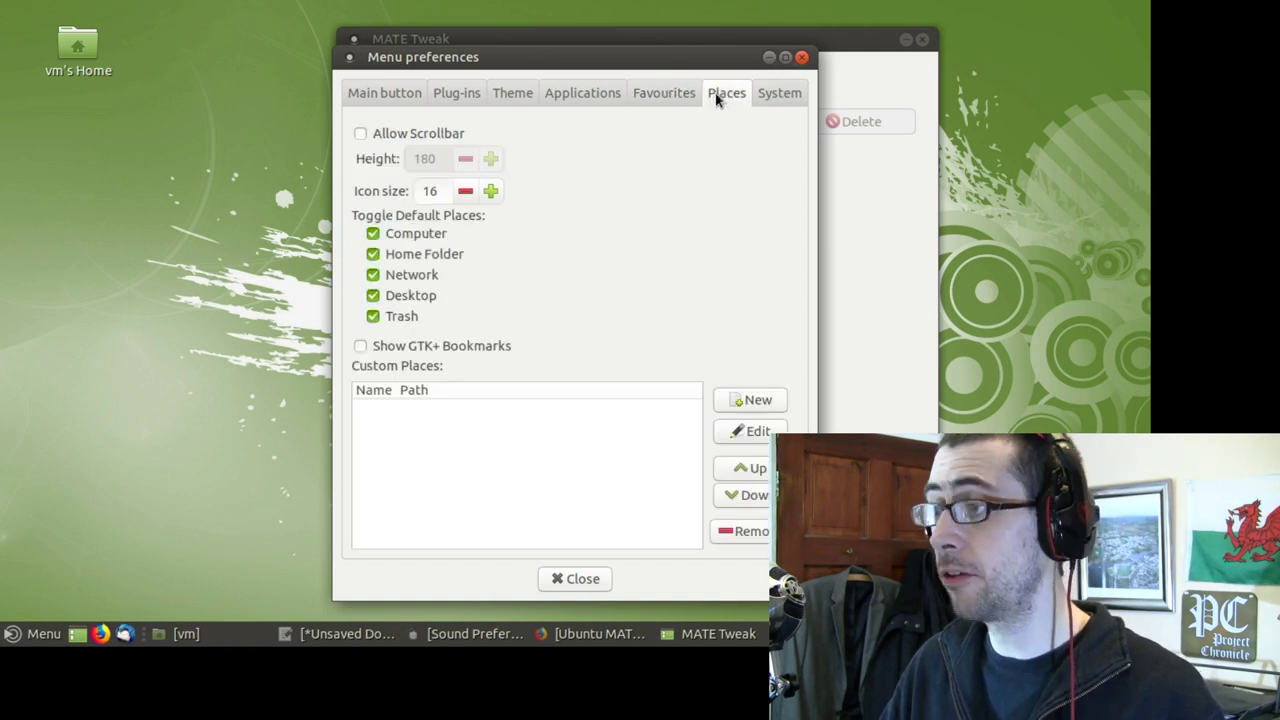
left_click(769, 95)
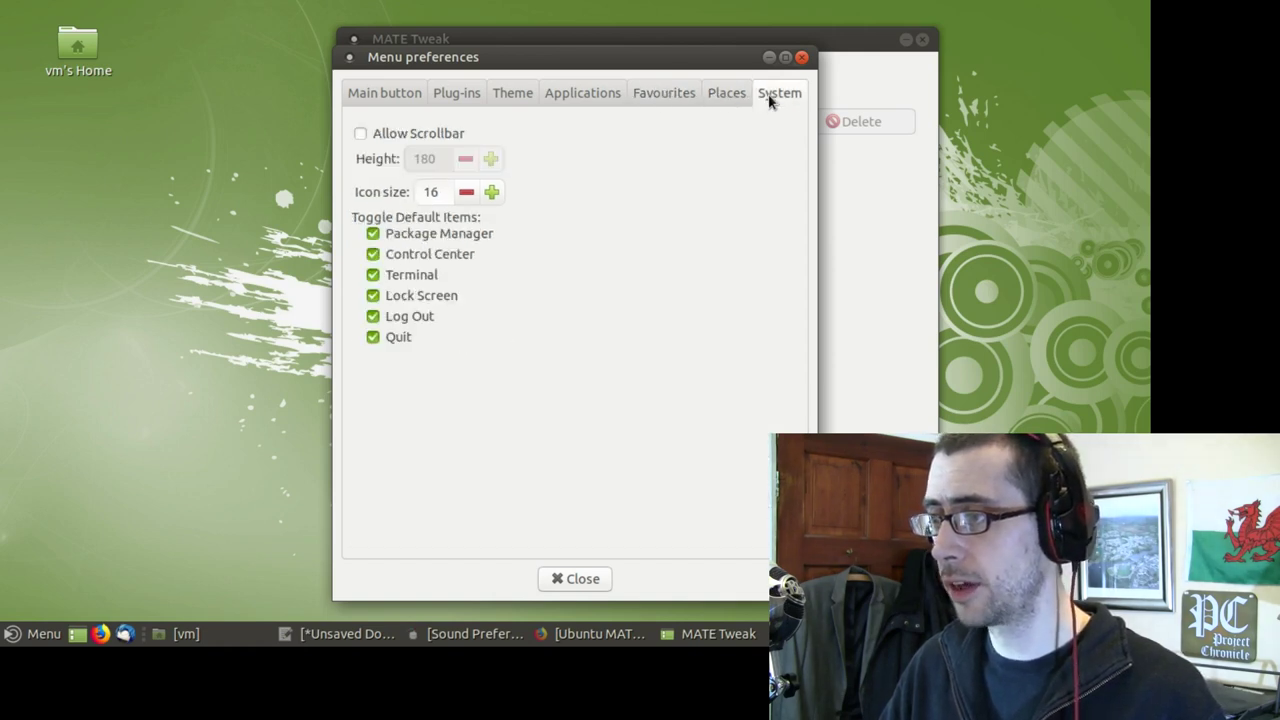
left_click(406, 96)
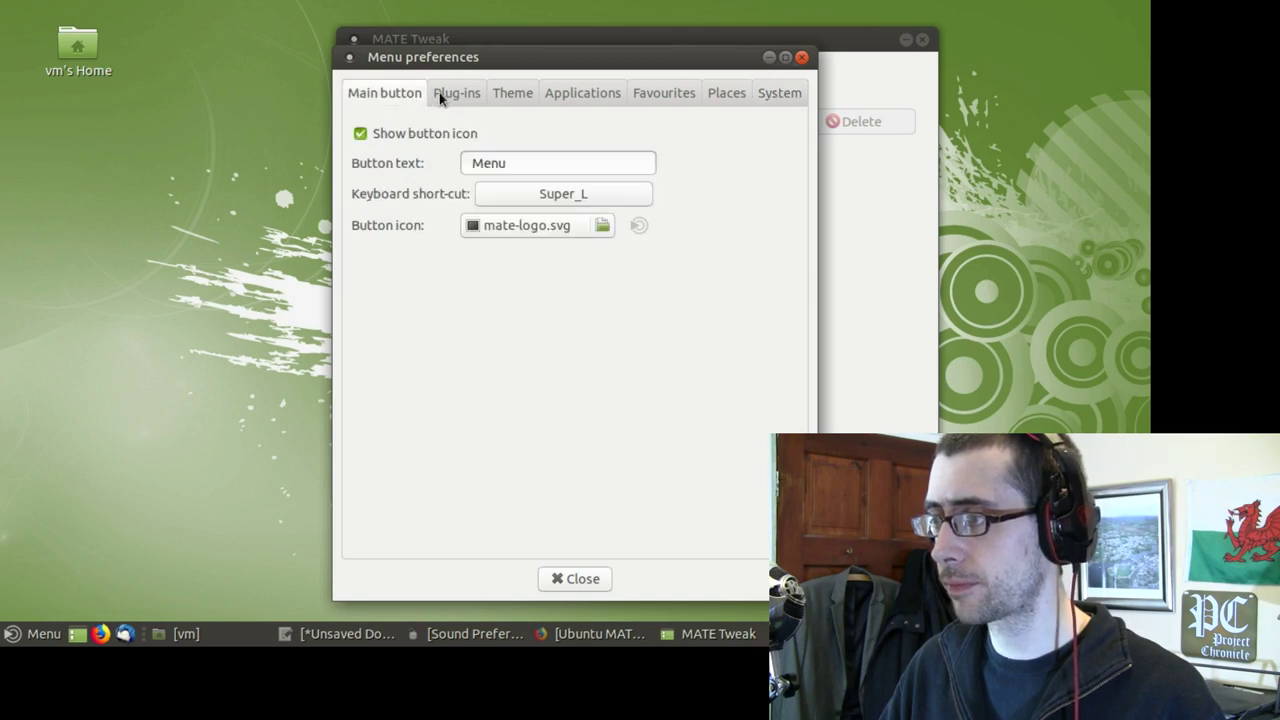
left_click(441, 96)
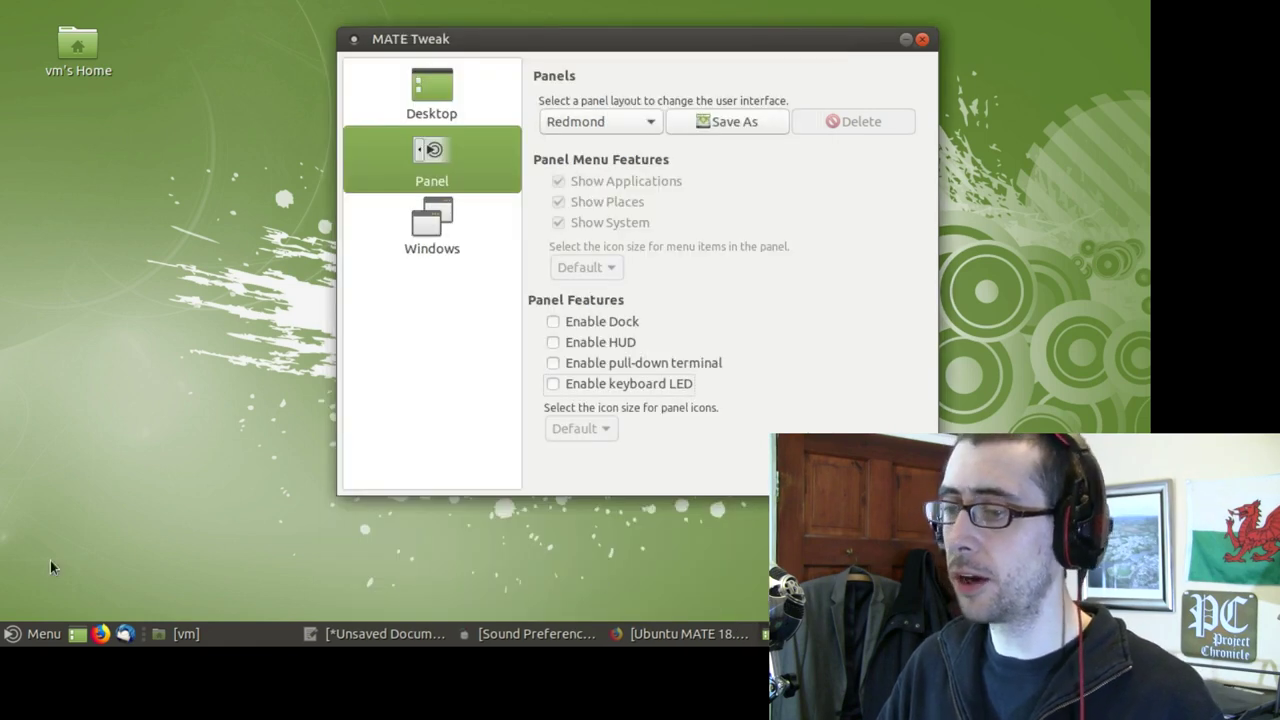
Open and close the bottom-panel application menu twice
left_click(43, 634)
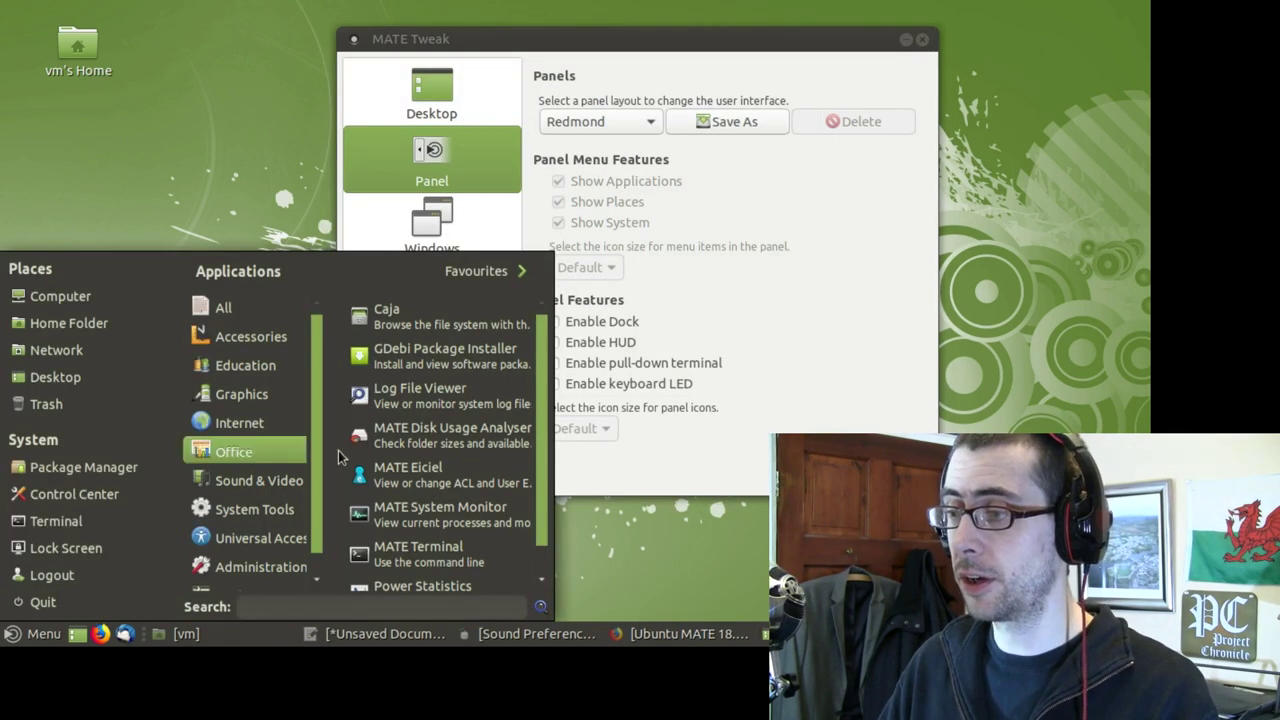
left_click(29, 635)
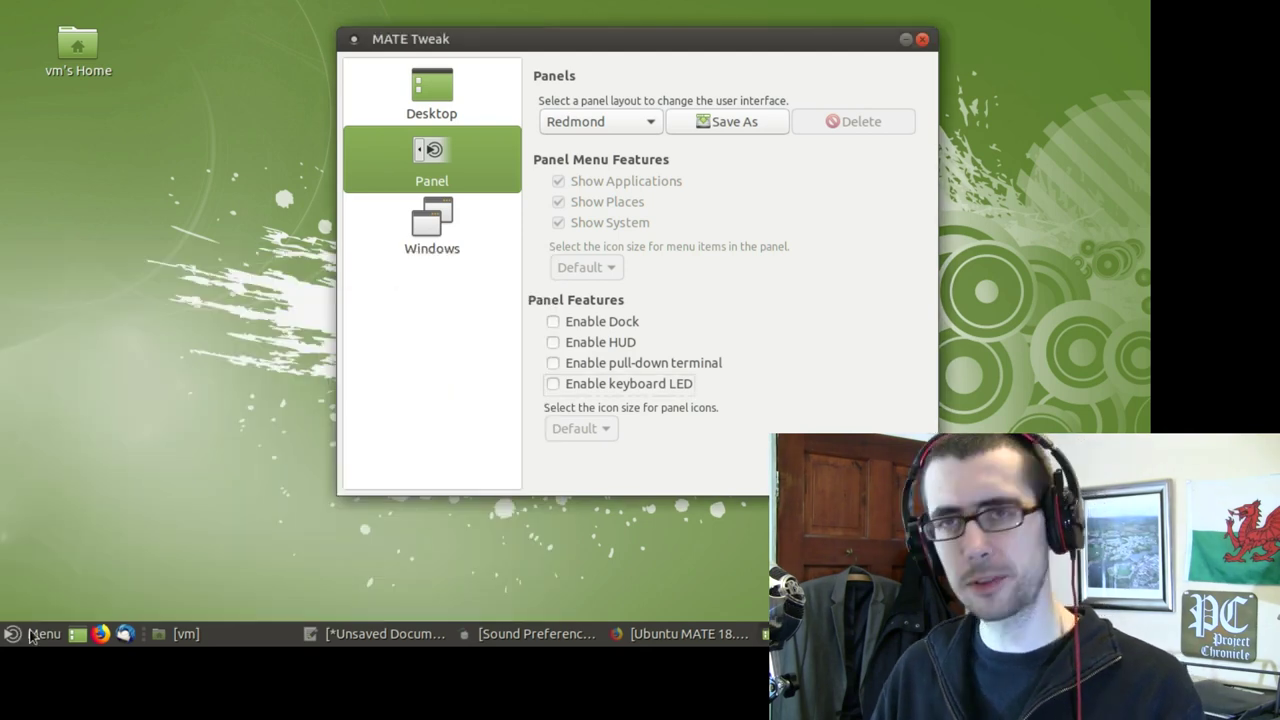
left_click(29, 635)
left_click(29, 635)
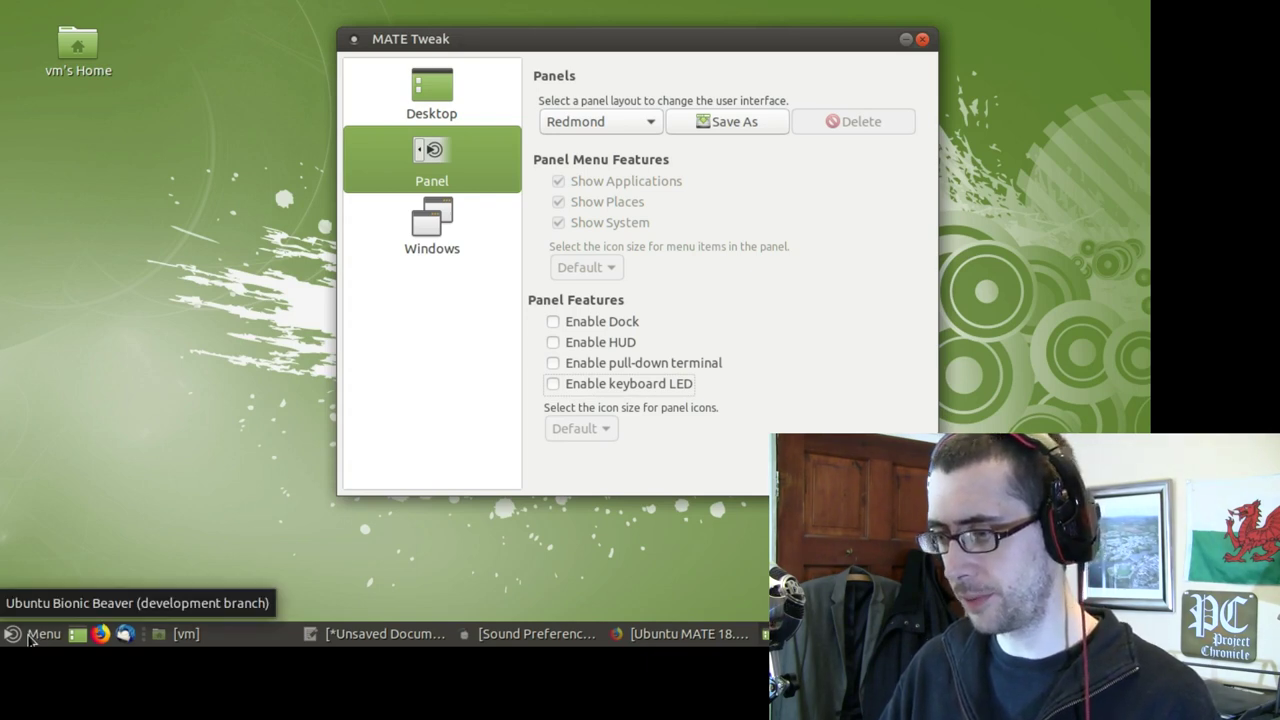
left_click(229, 337)
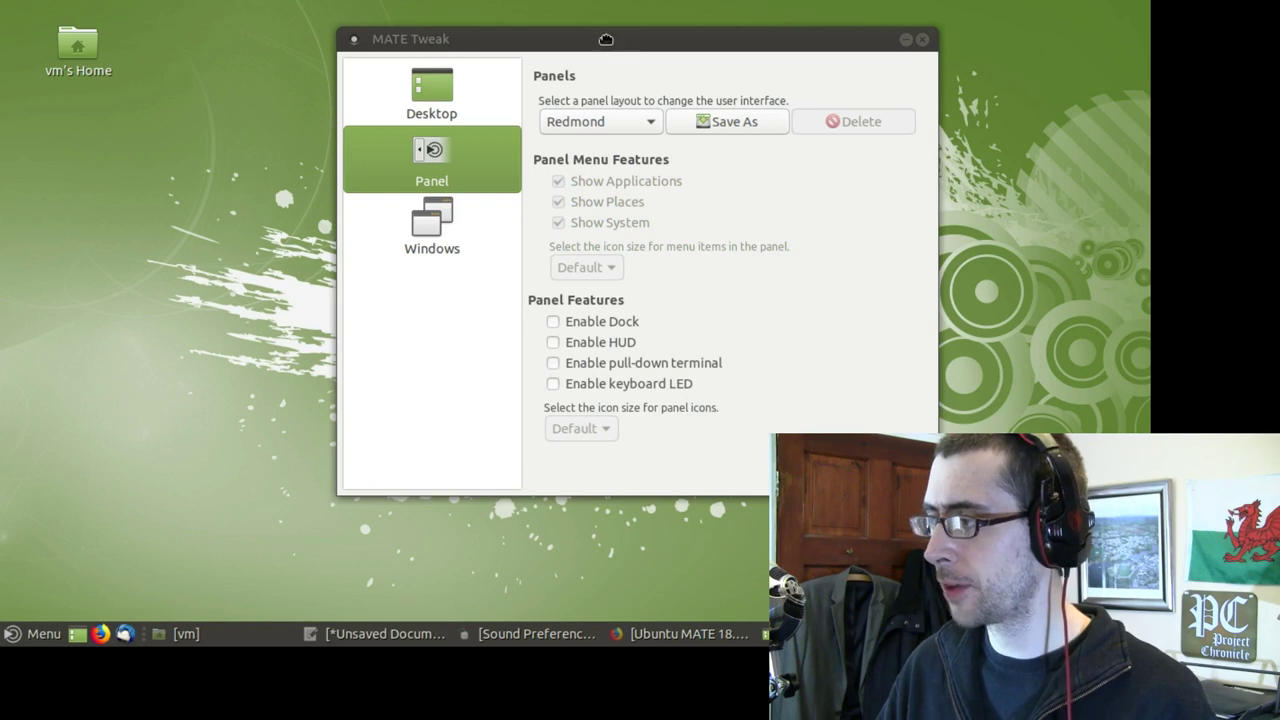
Shift MATE Tweak slightly left and down, then toggle Show Desktop off and on
left_click_drag(581, 39, 516, 59)
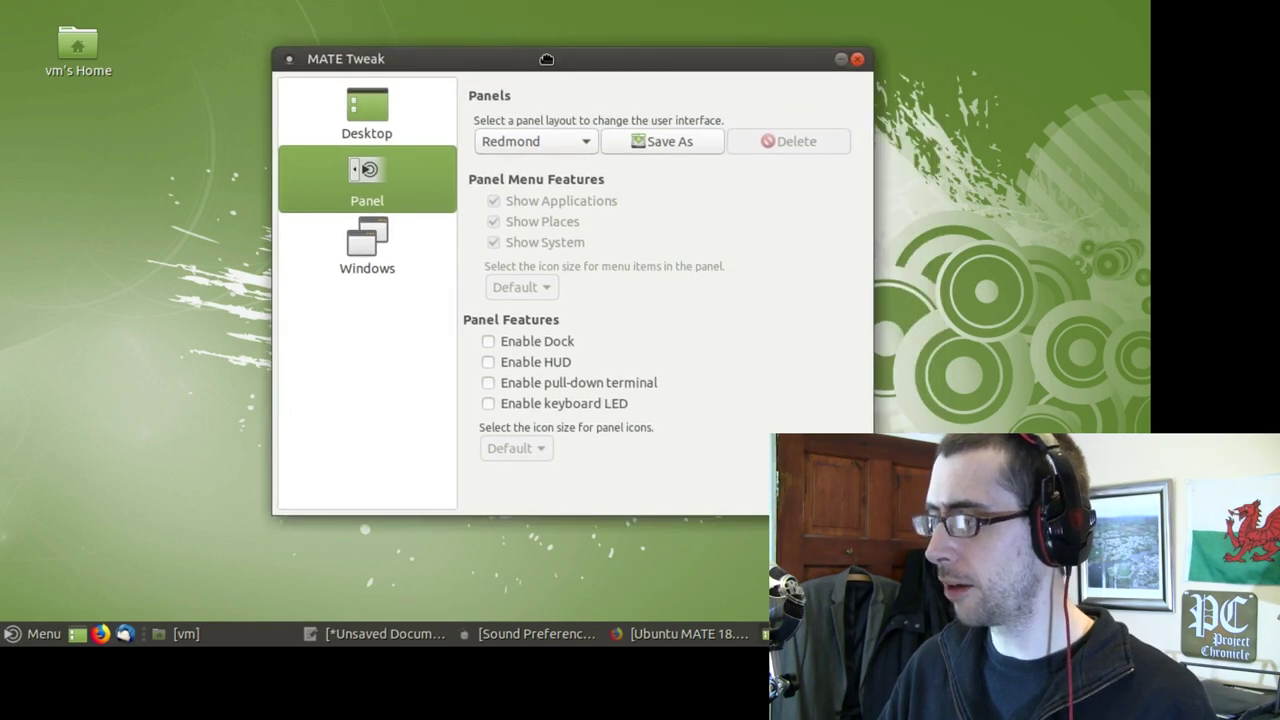
left_click(80, 635)
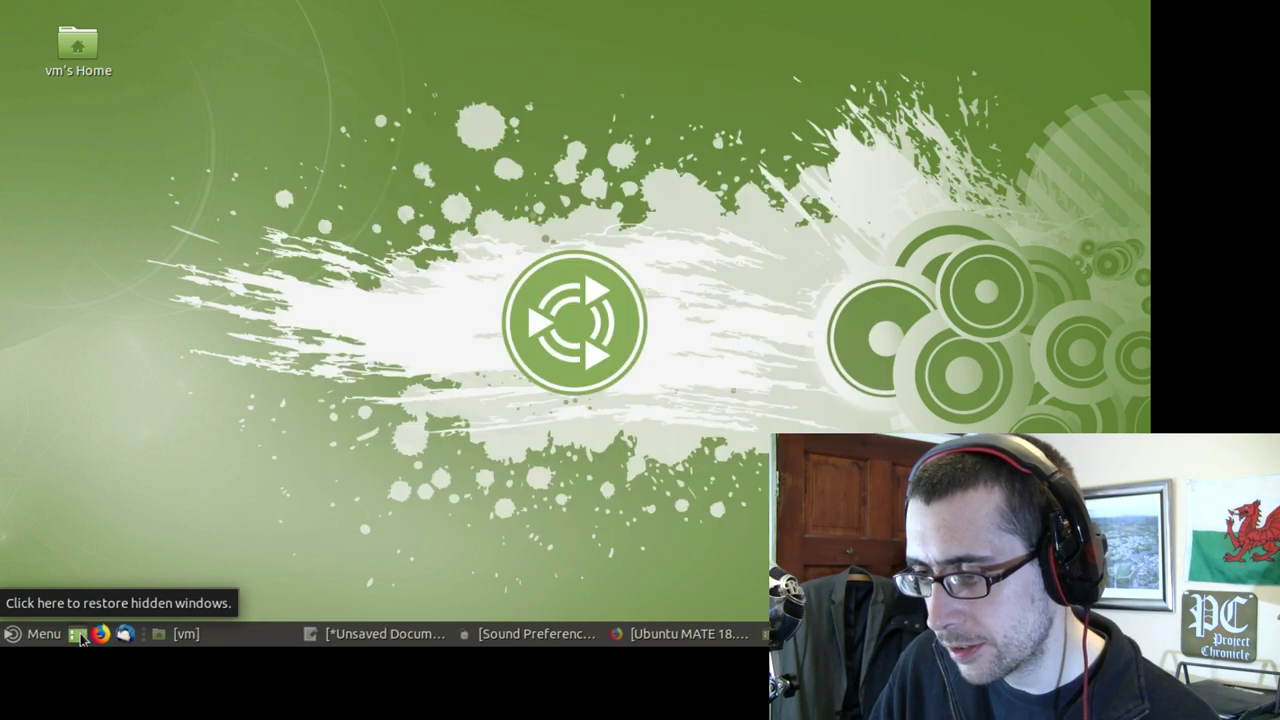
left_click(80, 635)
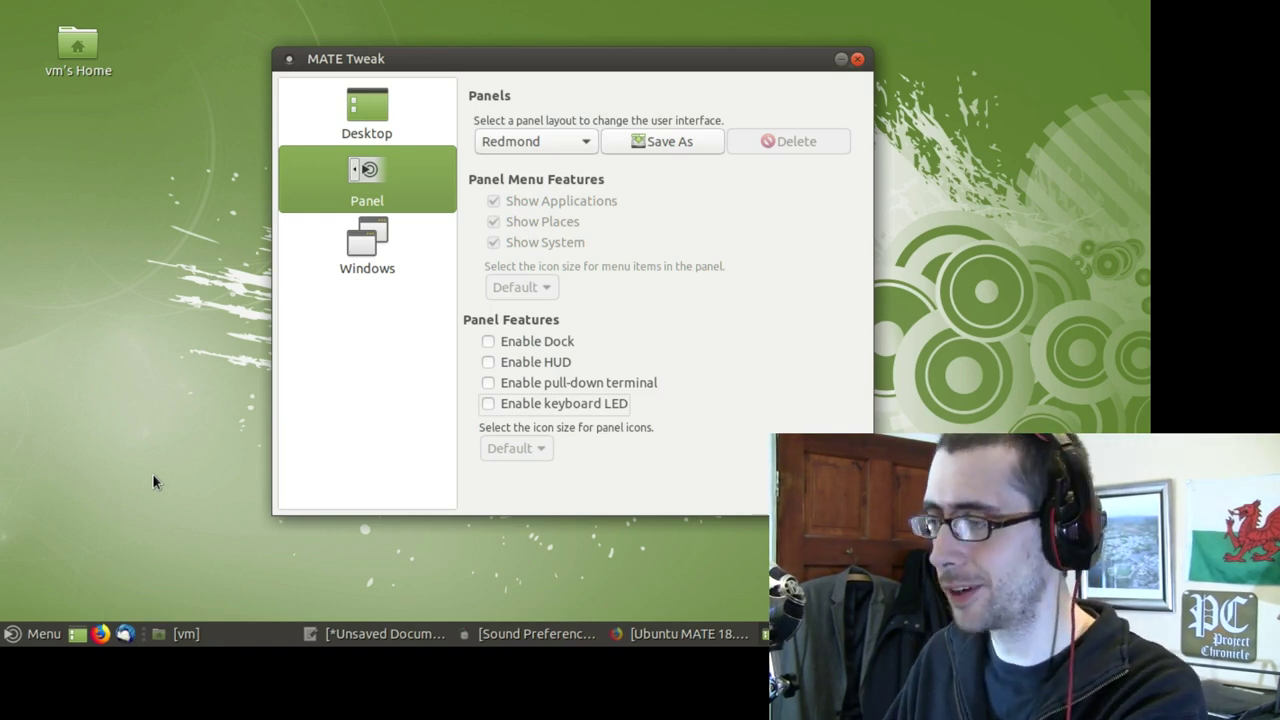
left_click(550, 141)
left_click(554, 126)
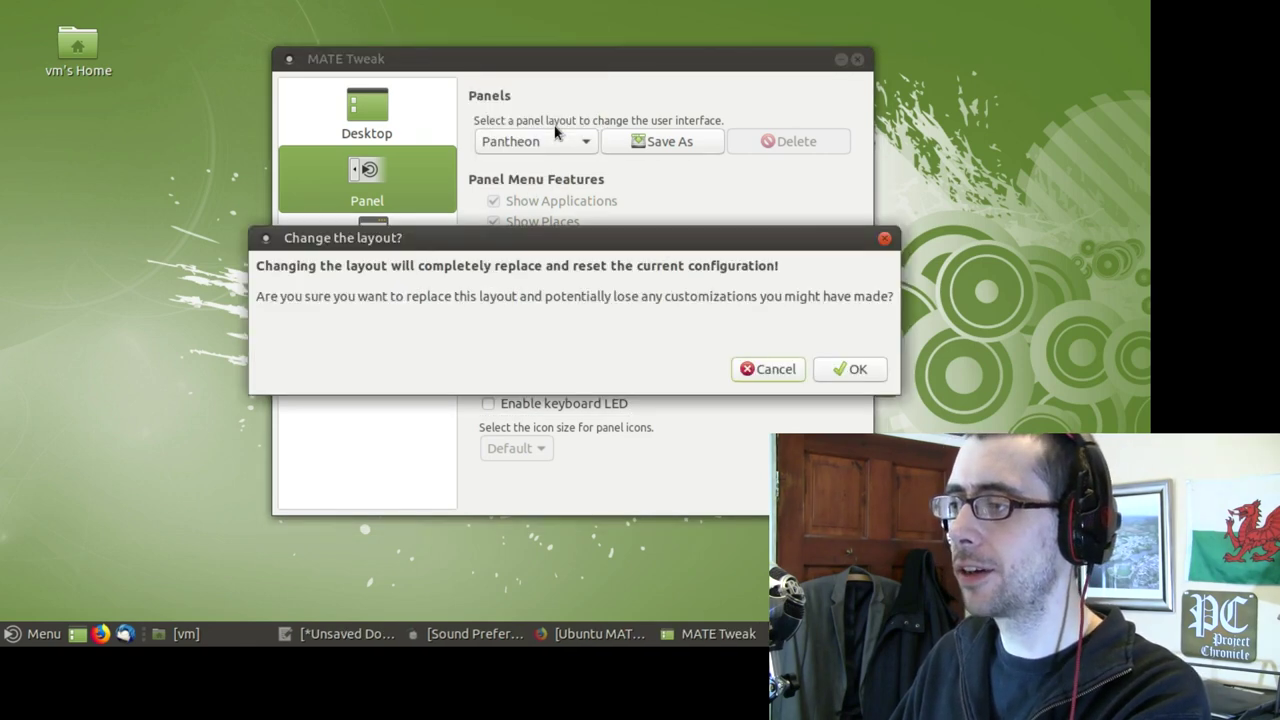
left_click(778, 372)
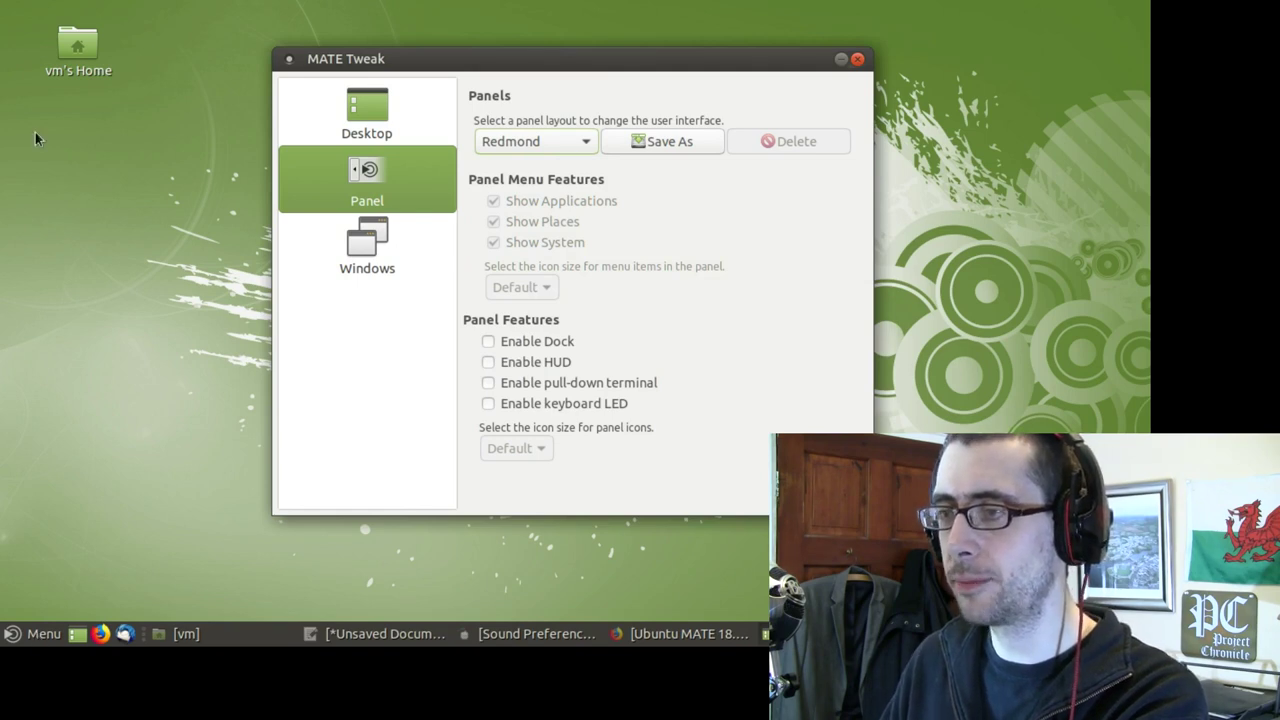
double_click(65, 47)
Reposition the Caja home window, glance at its File menu, then bring MATE Tweak forward up-right
left_click_drag(421, 18, 466, 87)
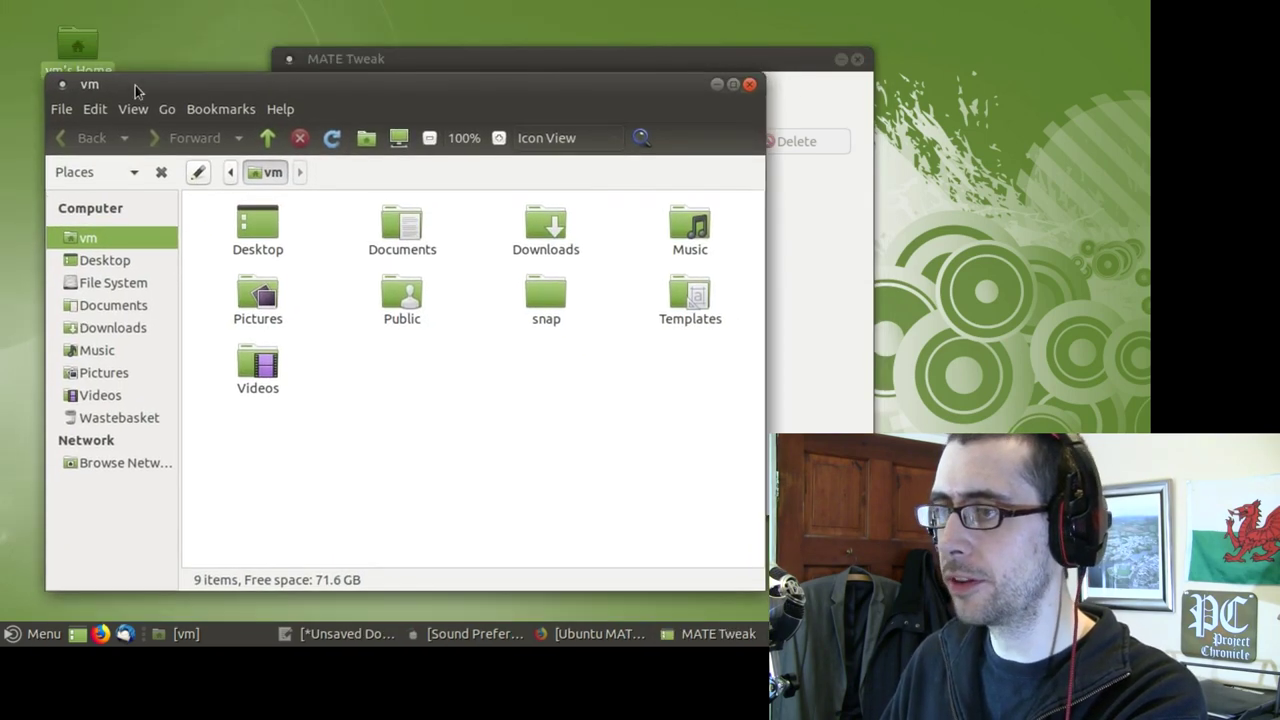
left_click(66, 110)
mouse_move(93, 117)
left_click(458, 51)
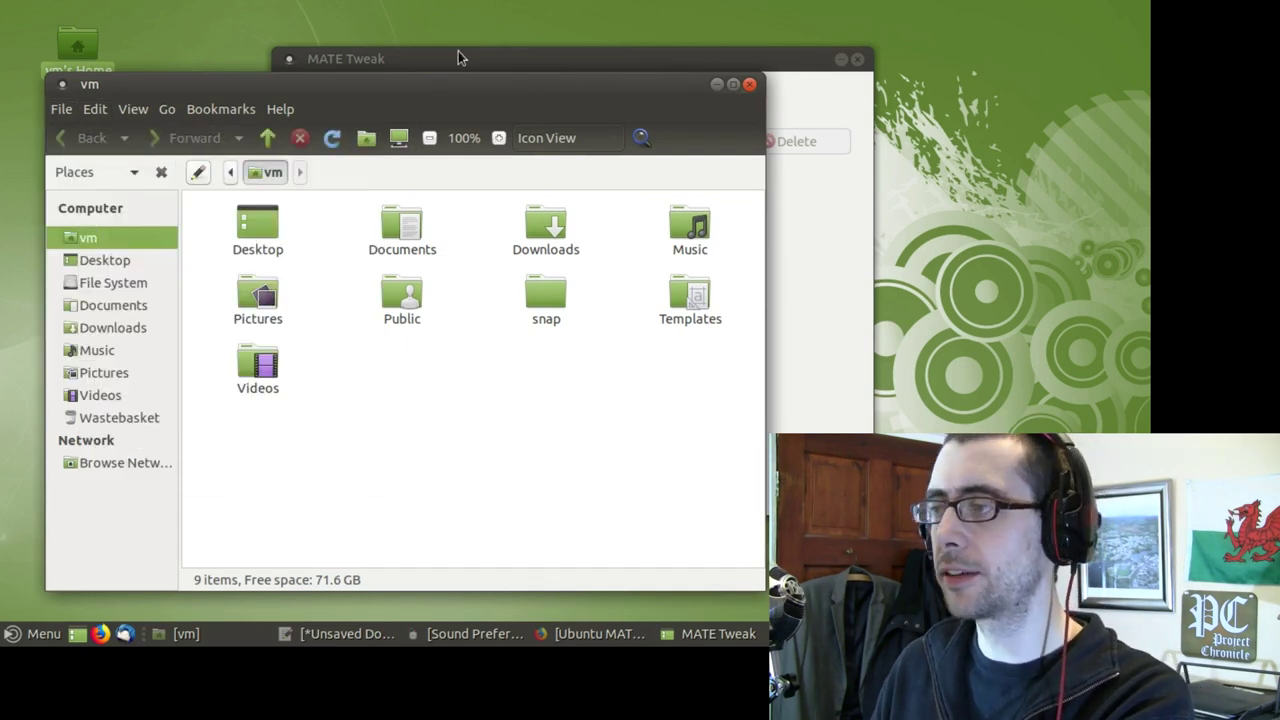
left_click(458, 51)
left_click_drag(458, 51, 522, 35)
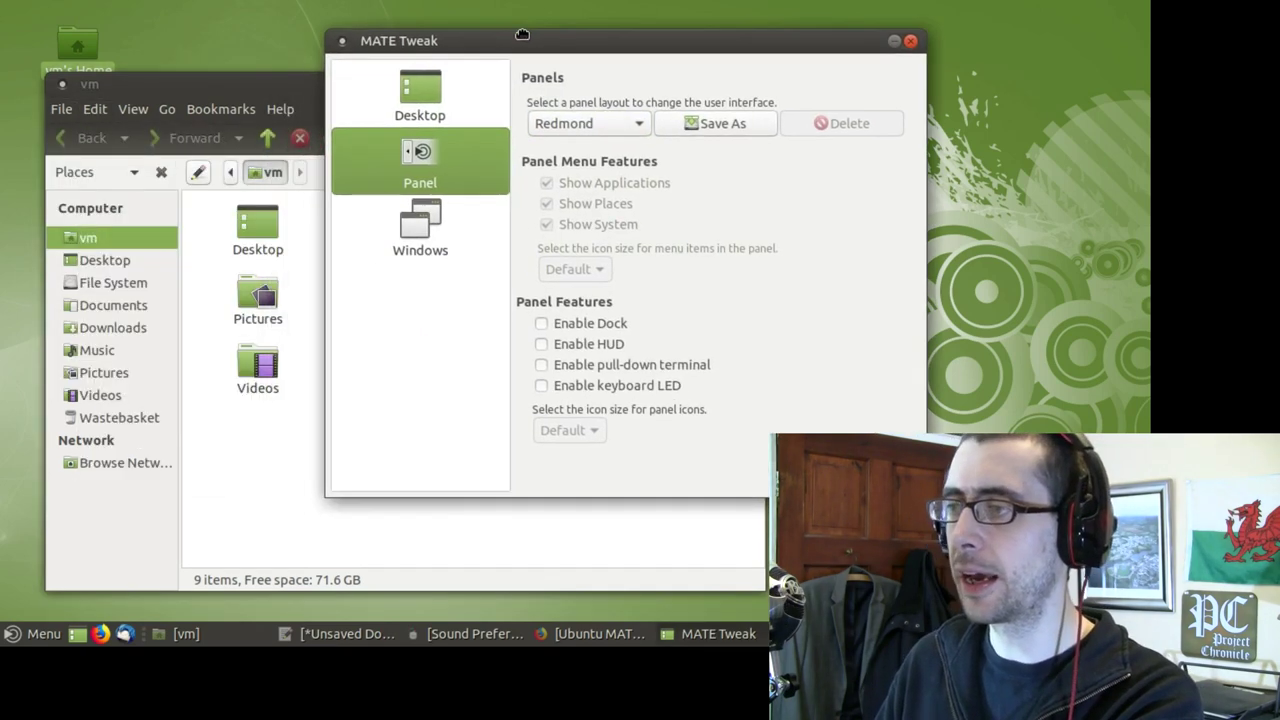
Switch the panel layout from Redmond to Traditional and rearrange MATE Tweak and the home folder window
left_click(605, 121)
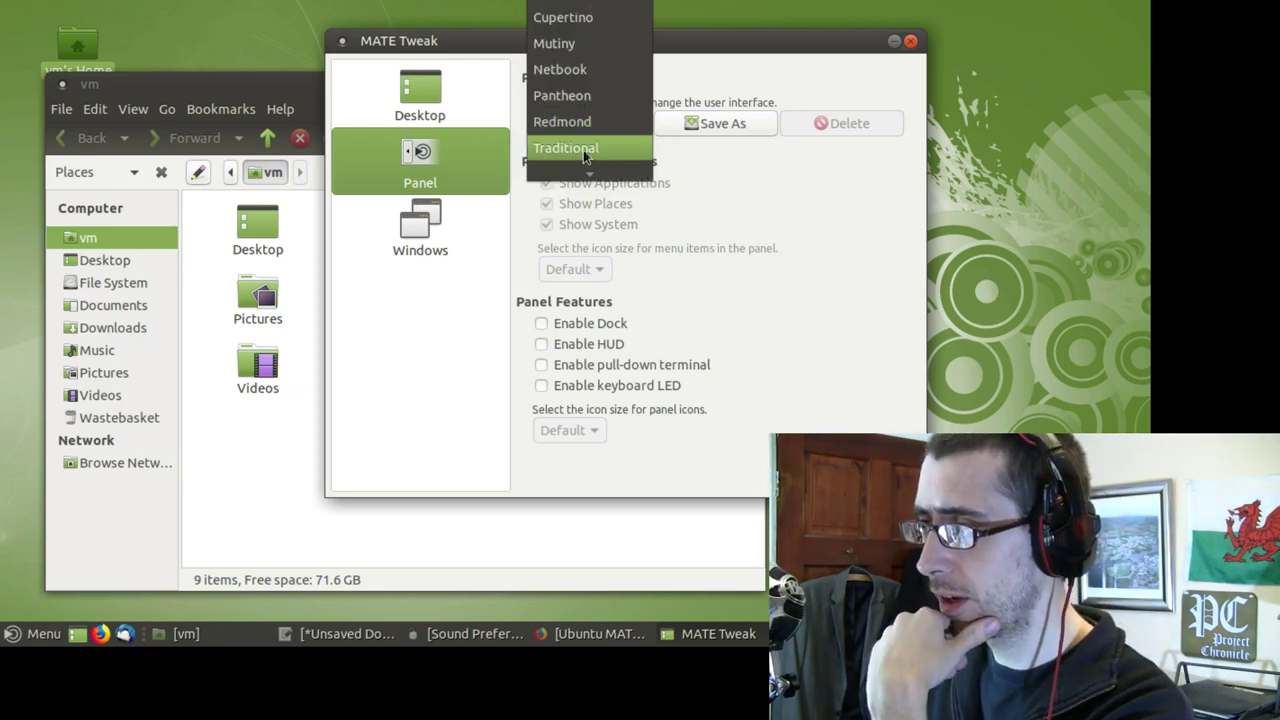
left_click(591, 153)
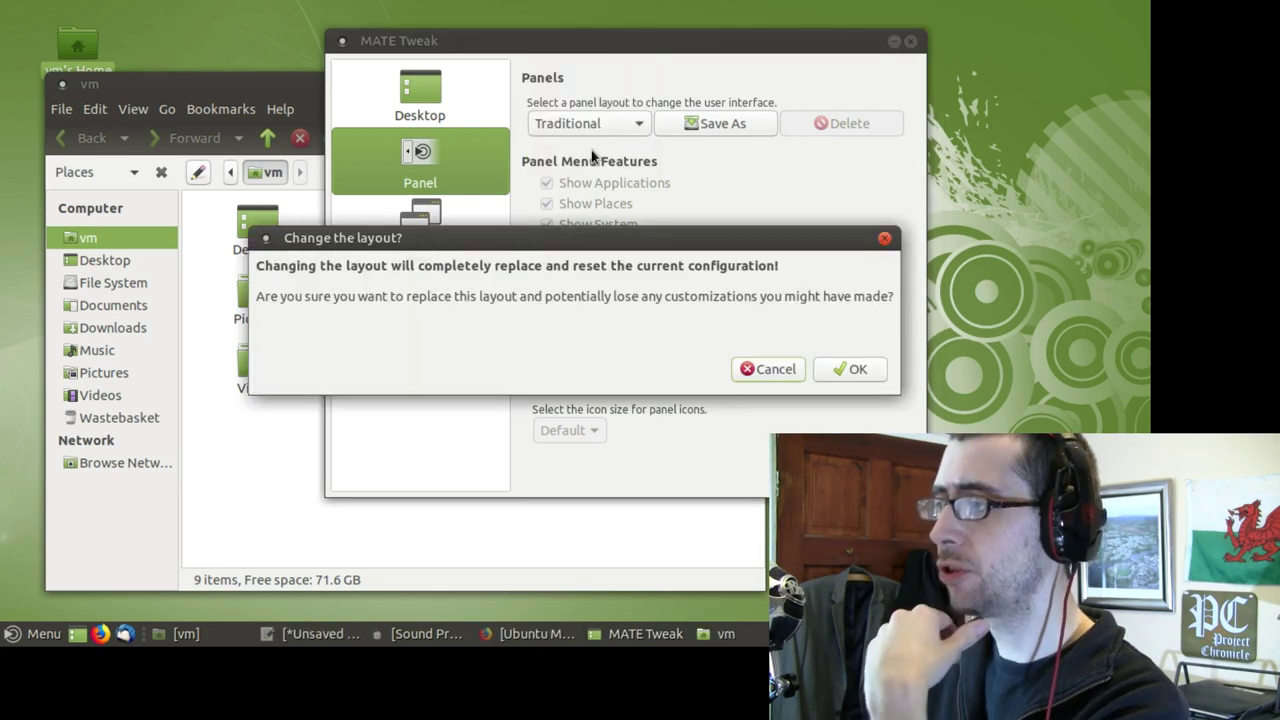
left_click(858, 370)
left_click_drag(505, 45, 562, 67)
left_click_drag(288, 78, 310, 72)
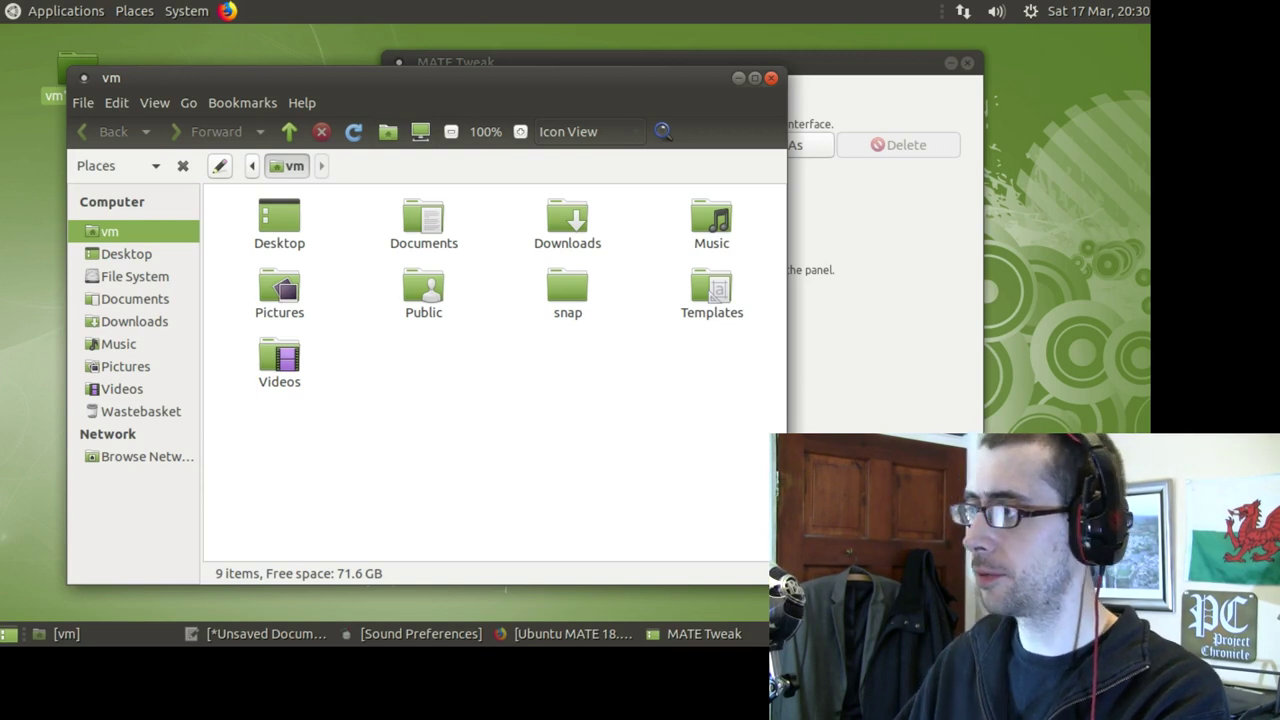
left_click(880, 66)
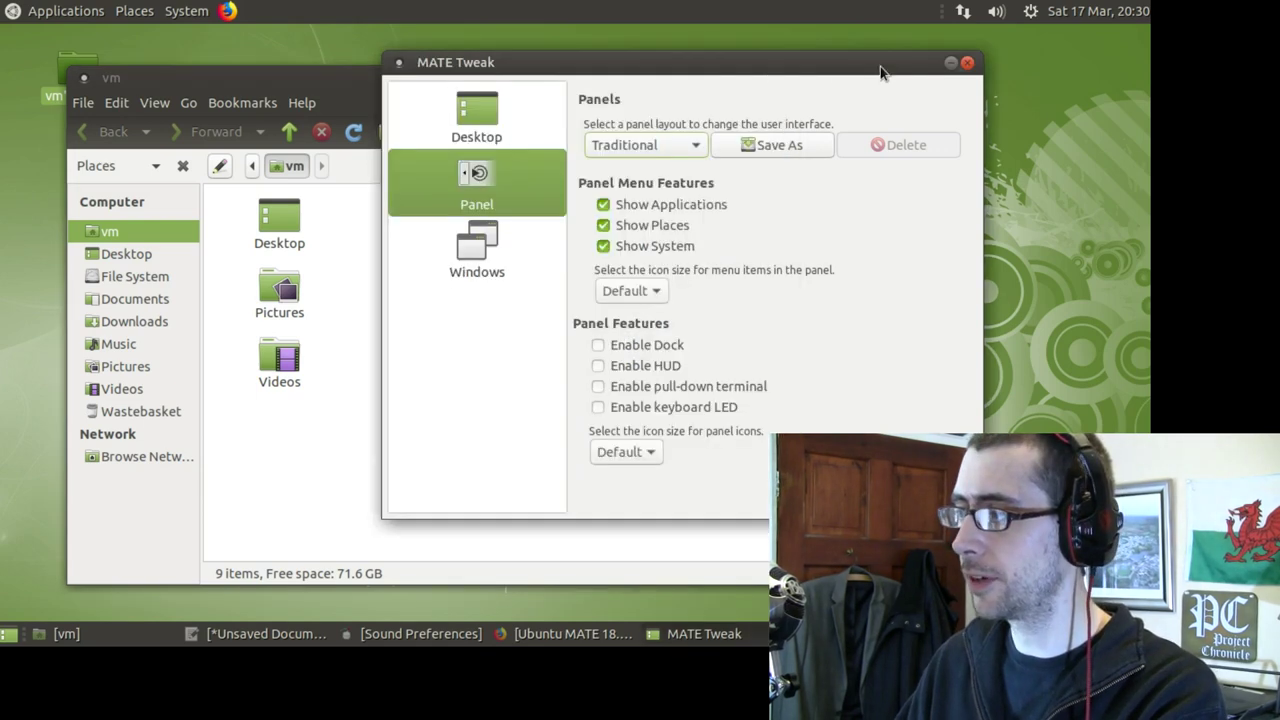
Switch the panel layout to Netbook and confirm the replacement
left_click(655, 147)
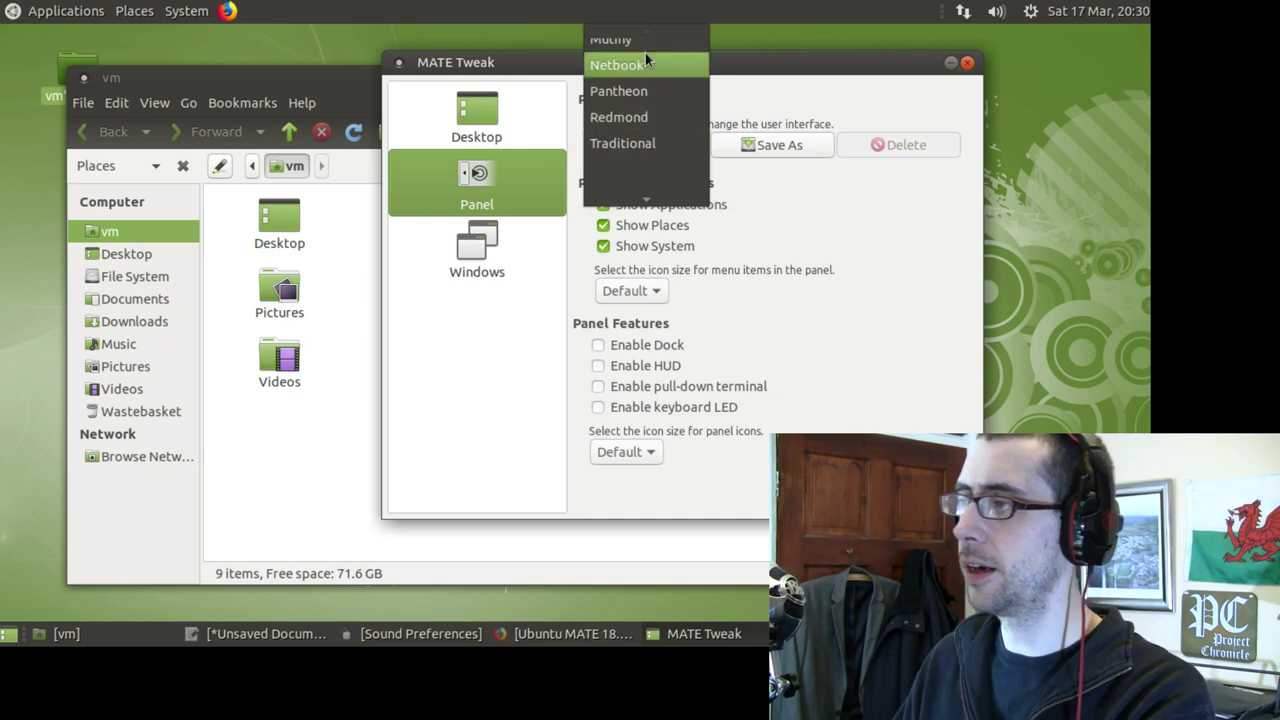
mouse_move(642, 42)
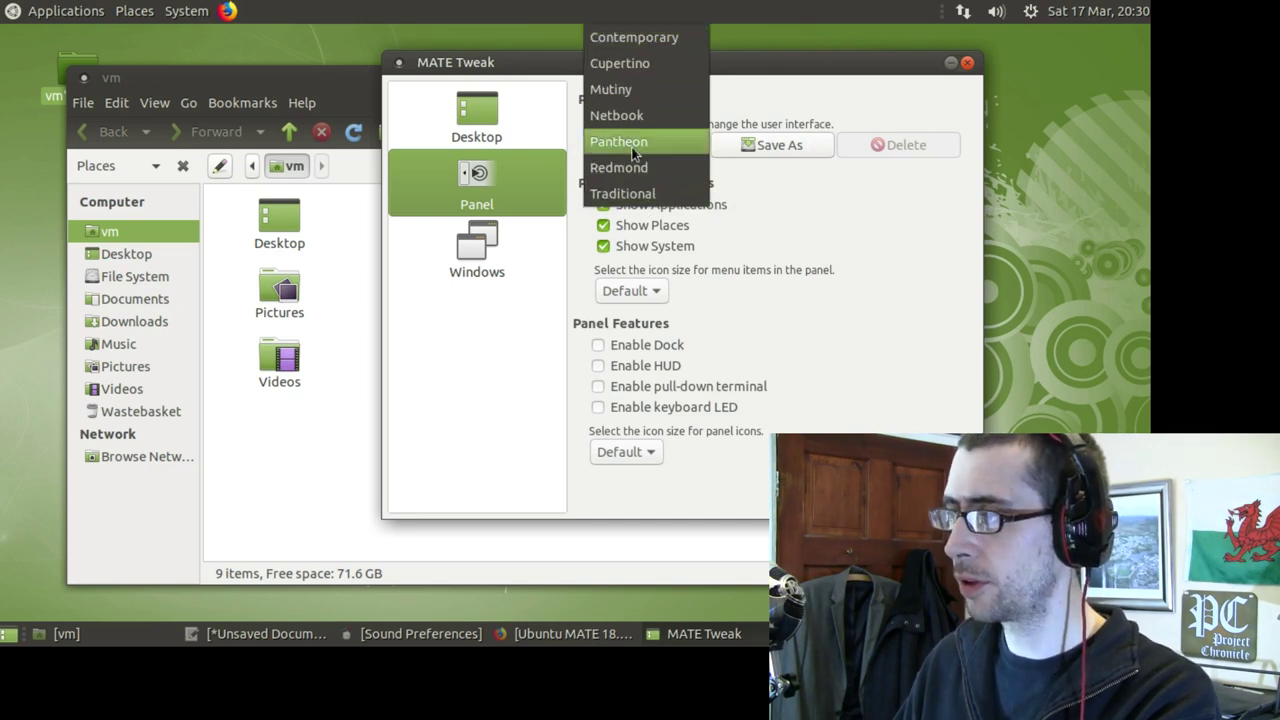
left_click(626, 116)
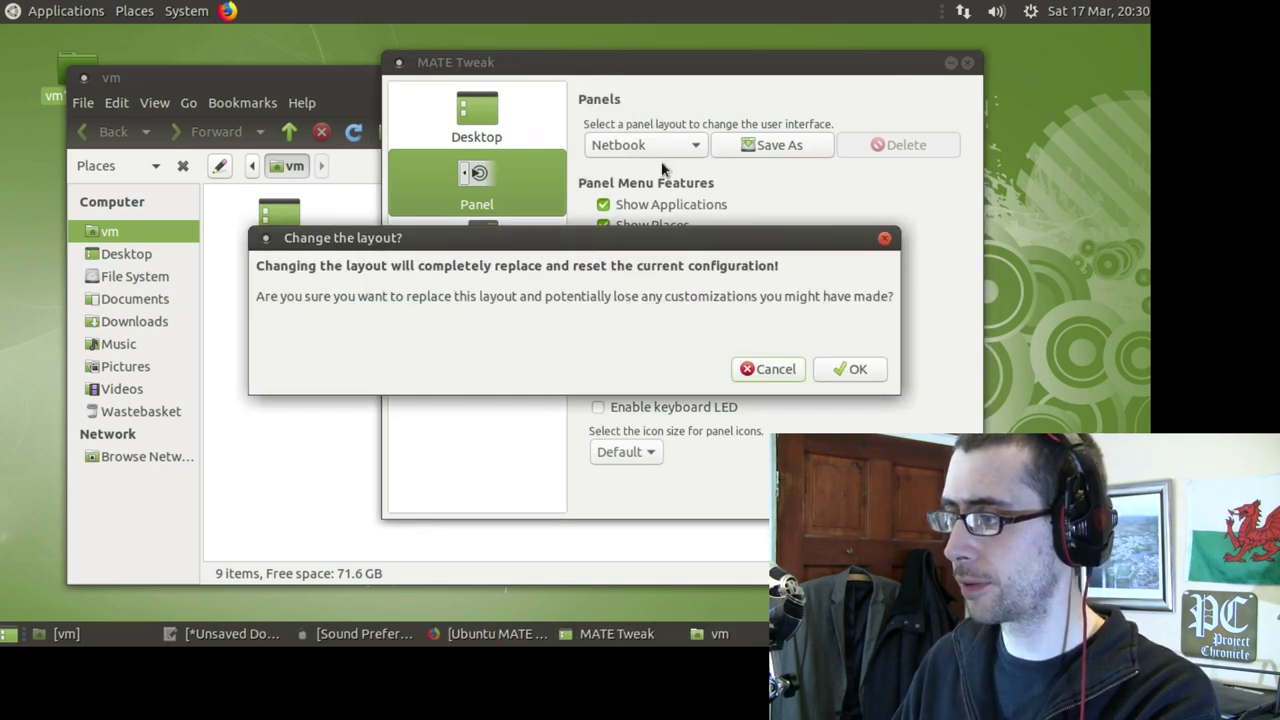
left_click(851, 369)
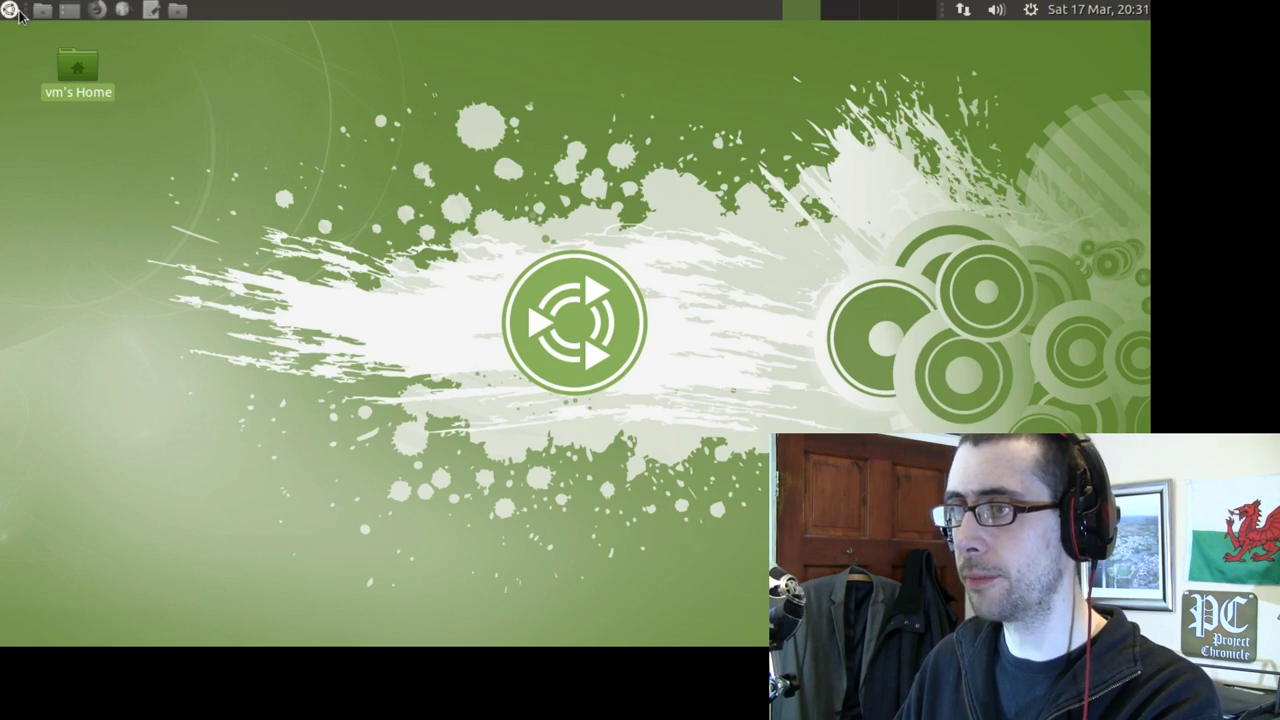
Open and close the Netbook top-panel menu, then launch the home folder
left_click(9, 14)
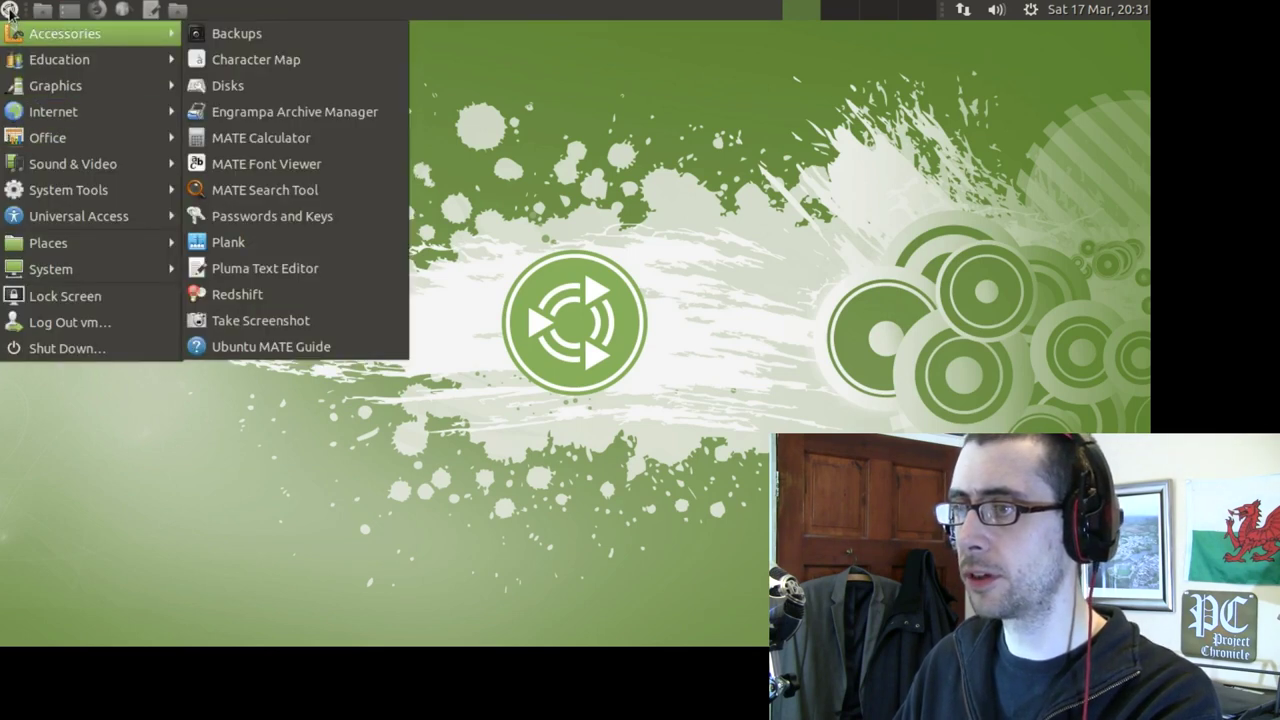
left_click(9, 14)
left_click(42, 11)
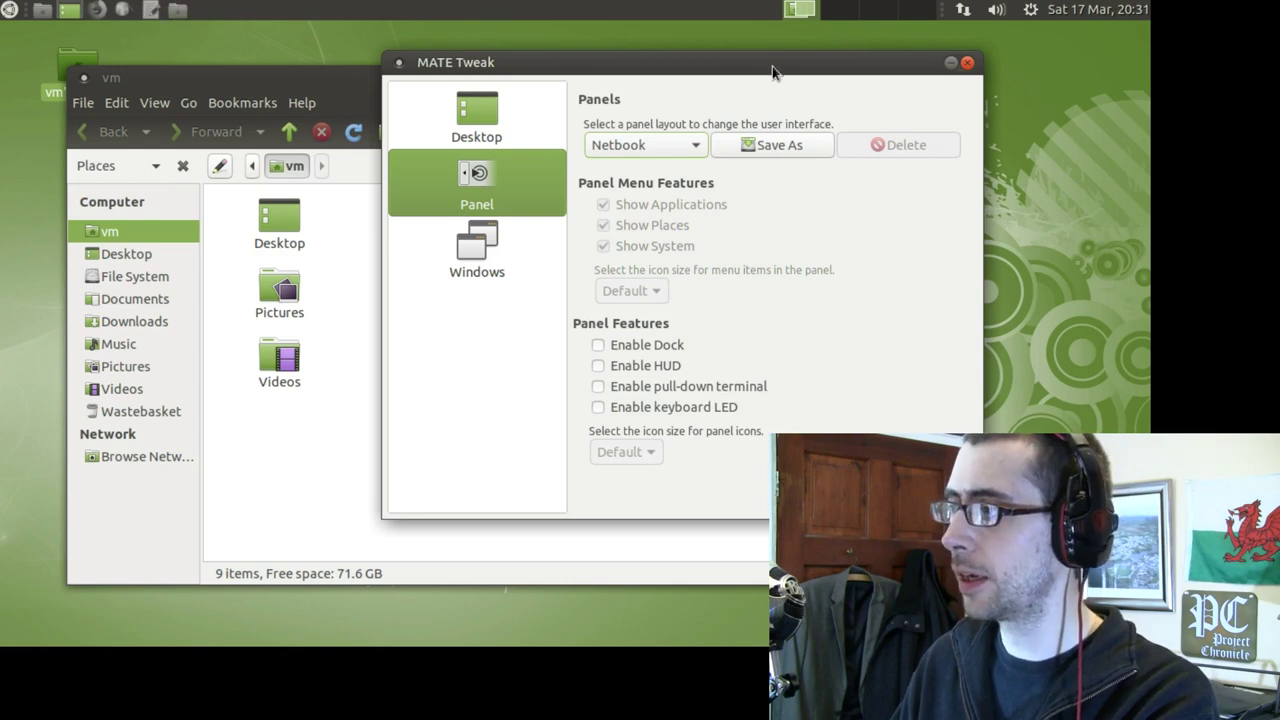
left_click_drag(771, 71, 834, 59)
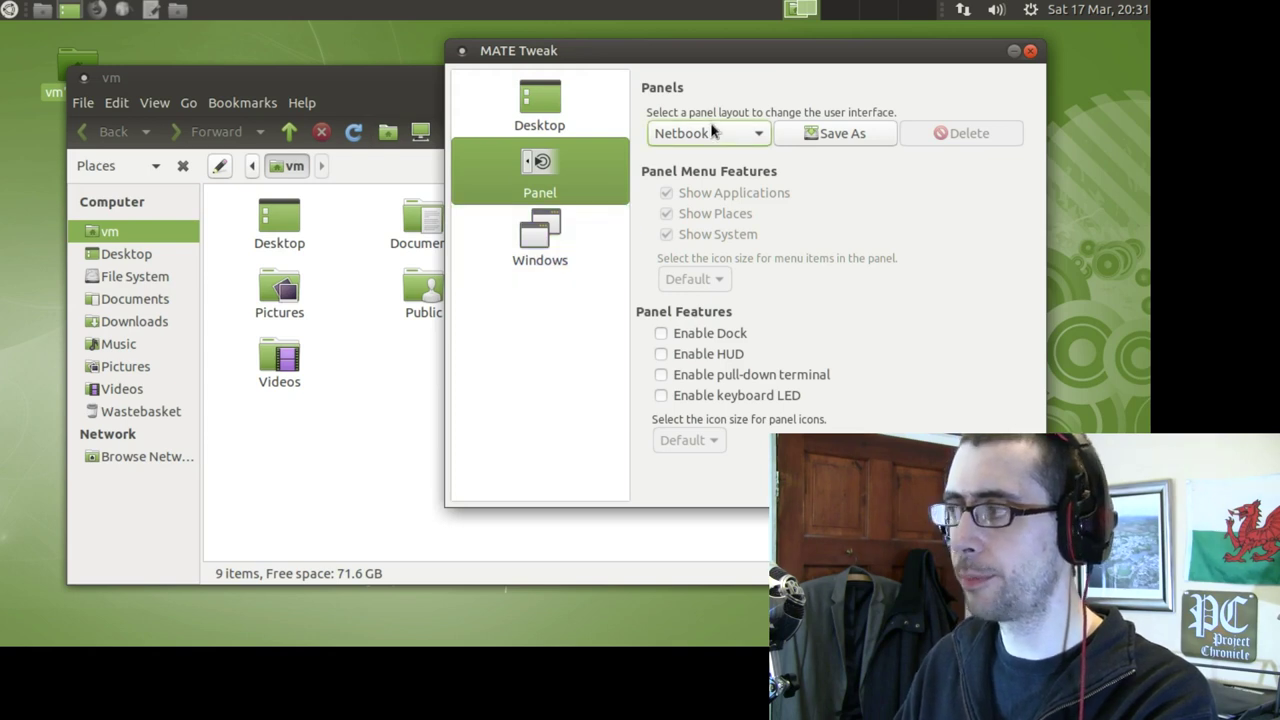
left_click(1033, 10)
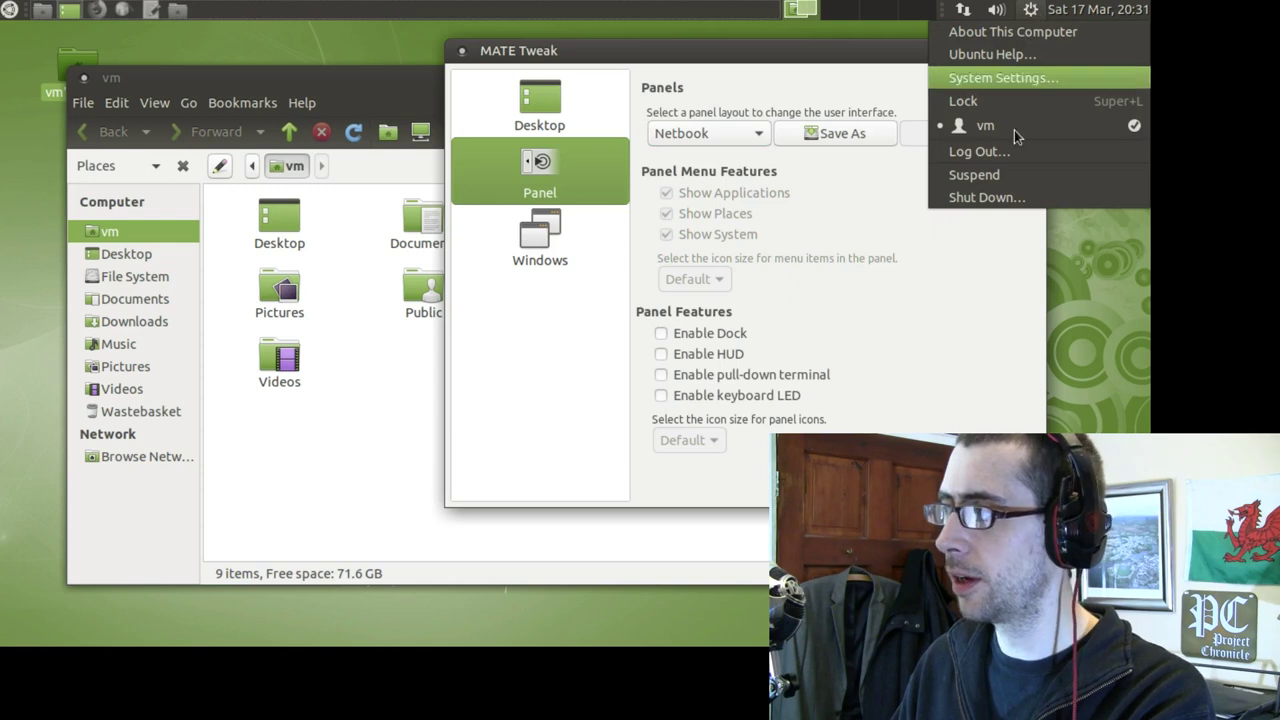
left_click(1033, 10)
left_click(1065, 10)
left_click(1065, 10)
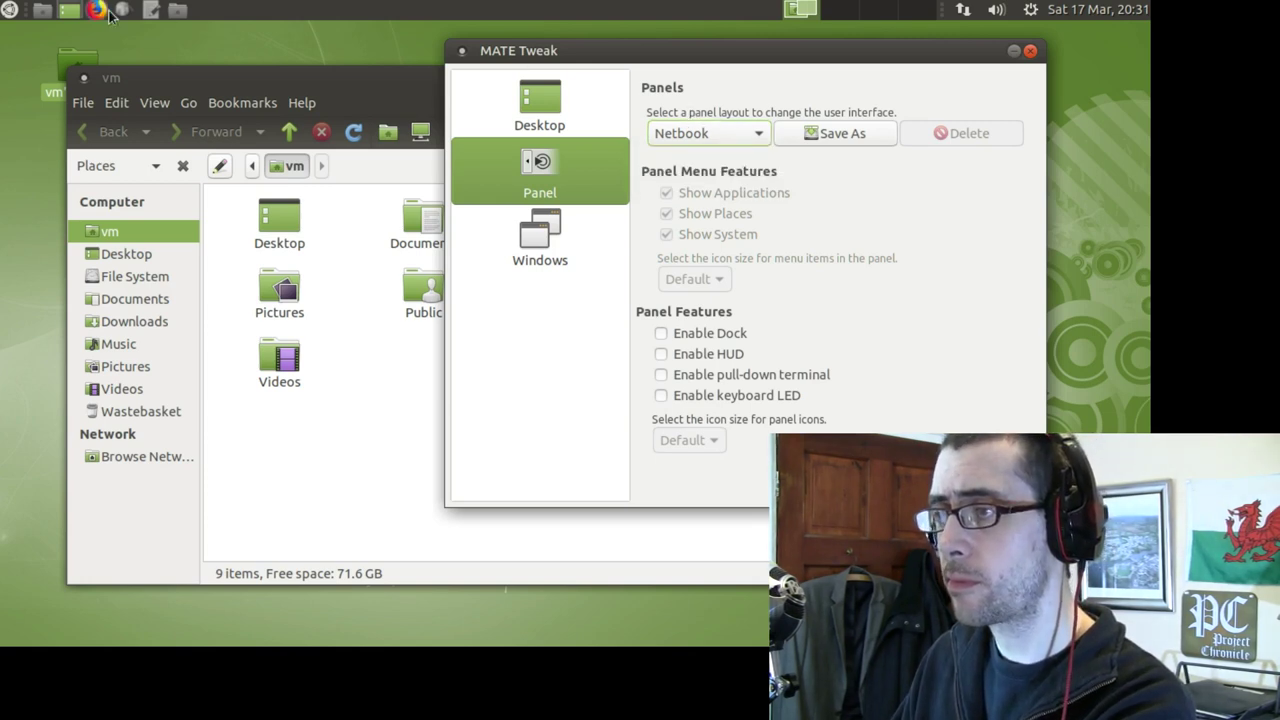
Choose Contemporary from the panel layout list, nudge MATE Tweak, and open the application menu
left_click(727, 137)
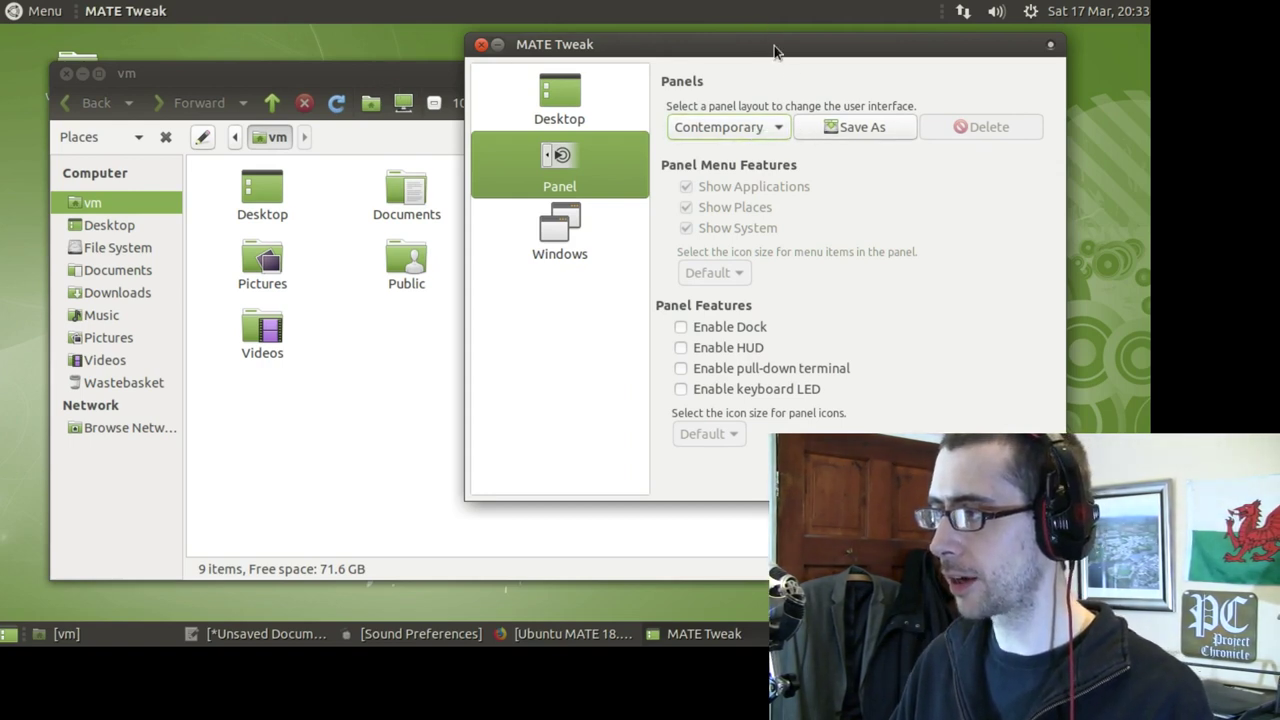
left_click_drag(772, 45, 783, 55)
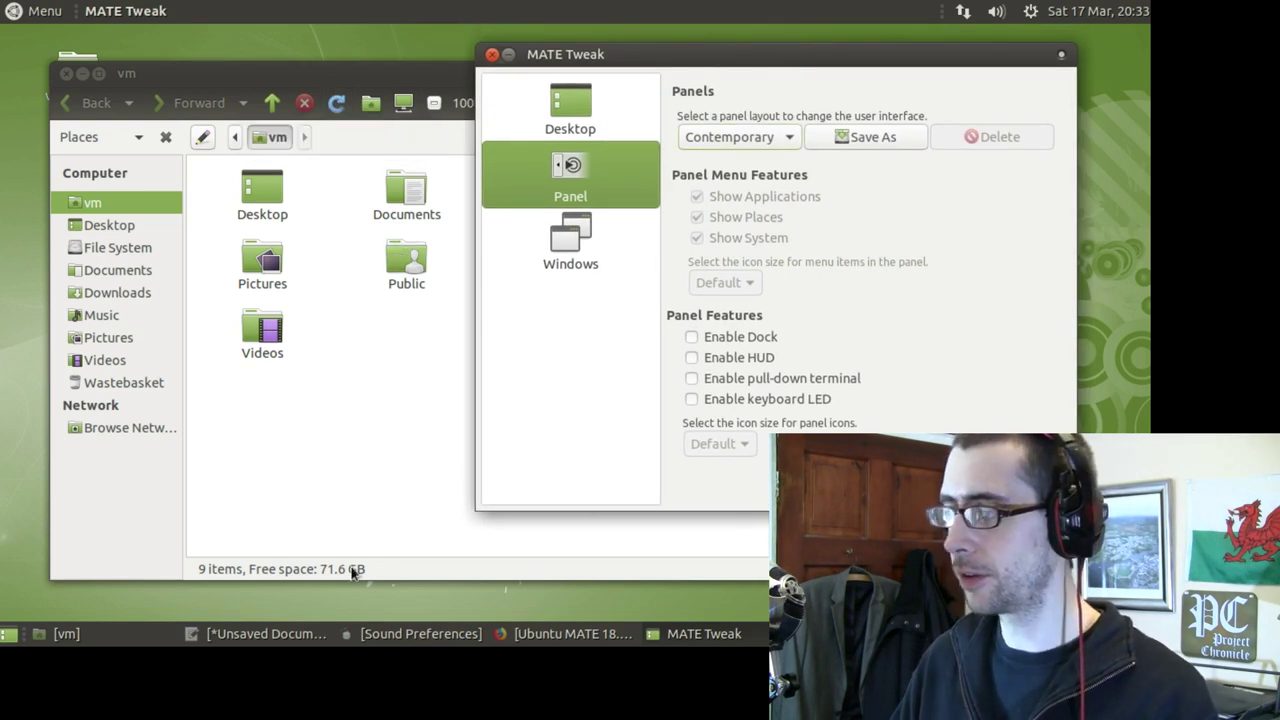
left_click(40, 12)
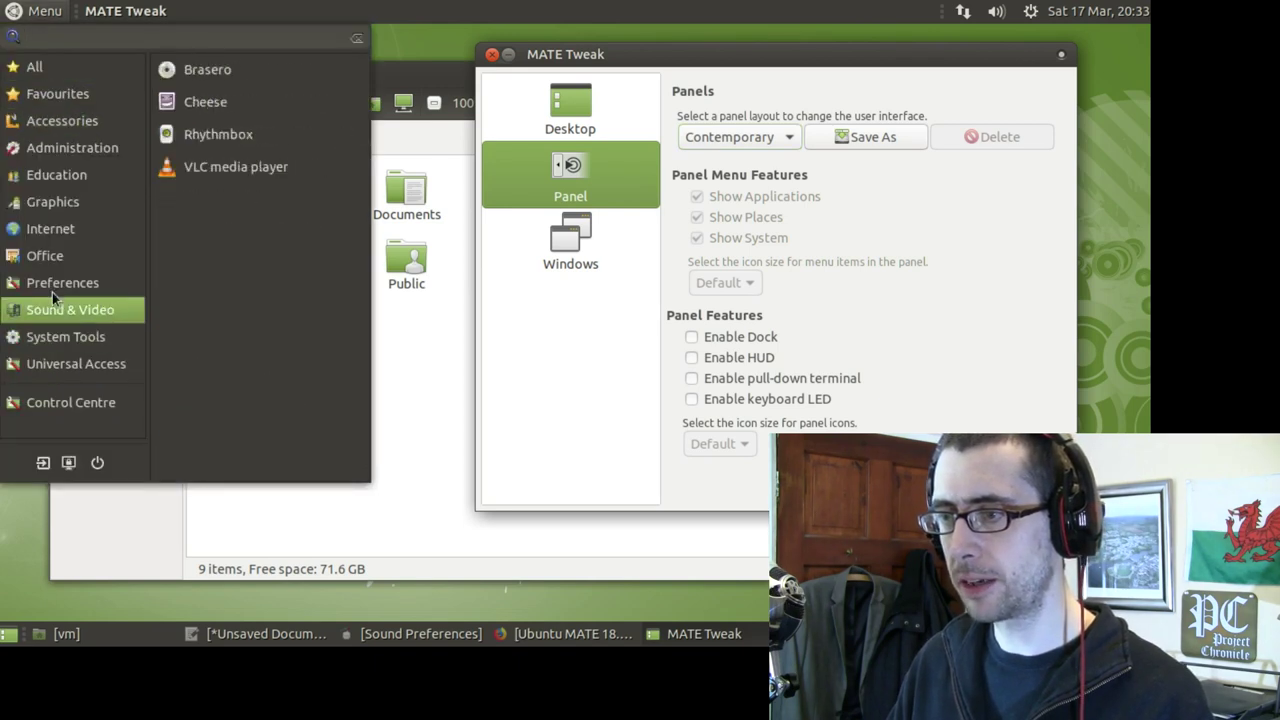
mouse_move(65, 232)
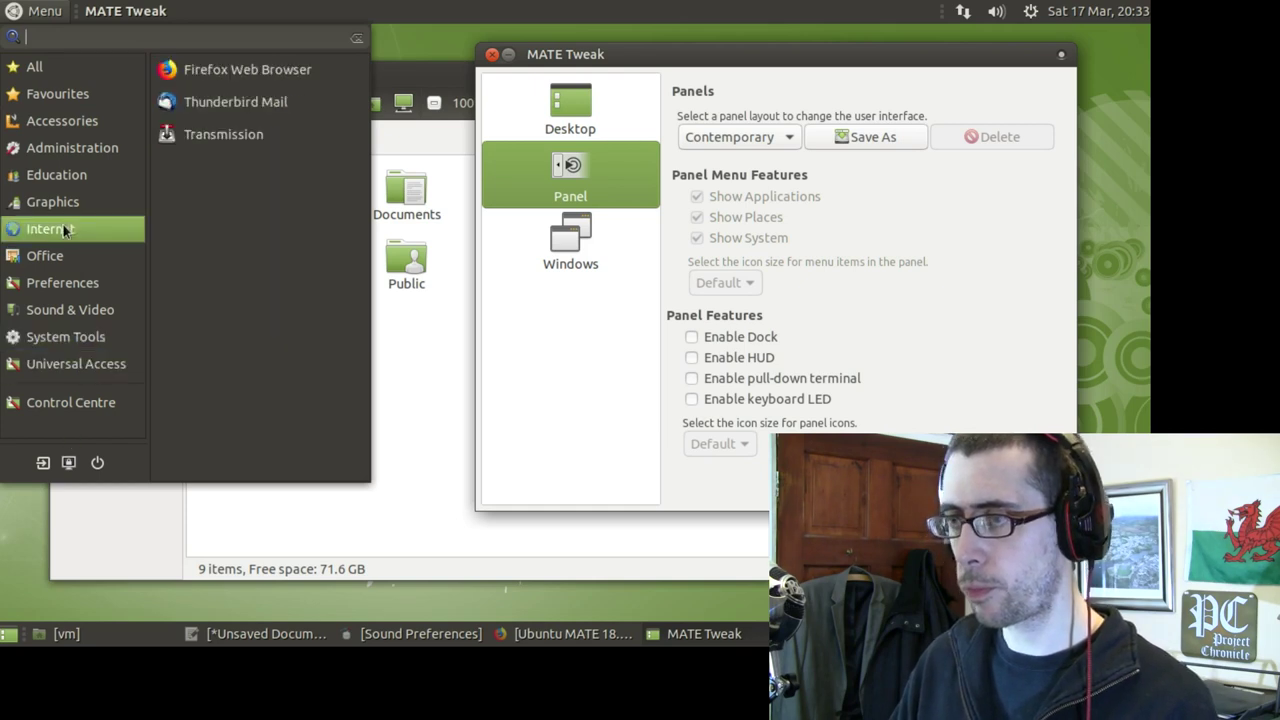
left_click(35, 18)
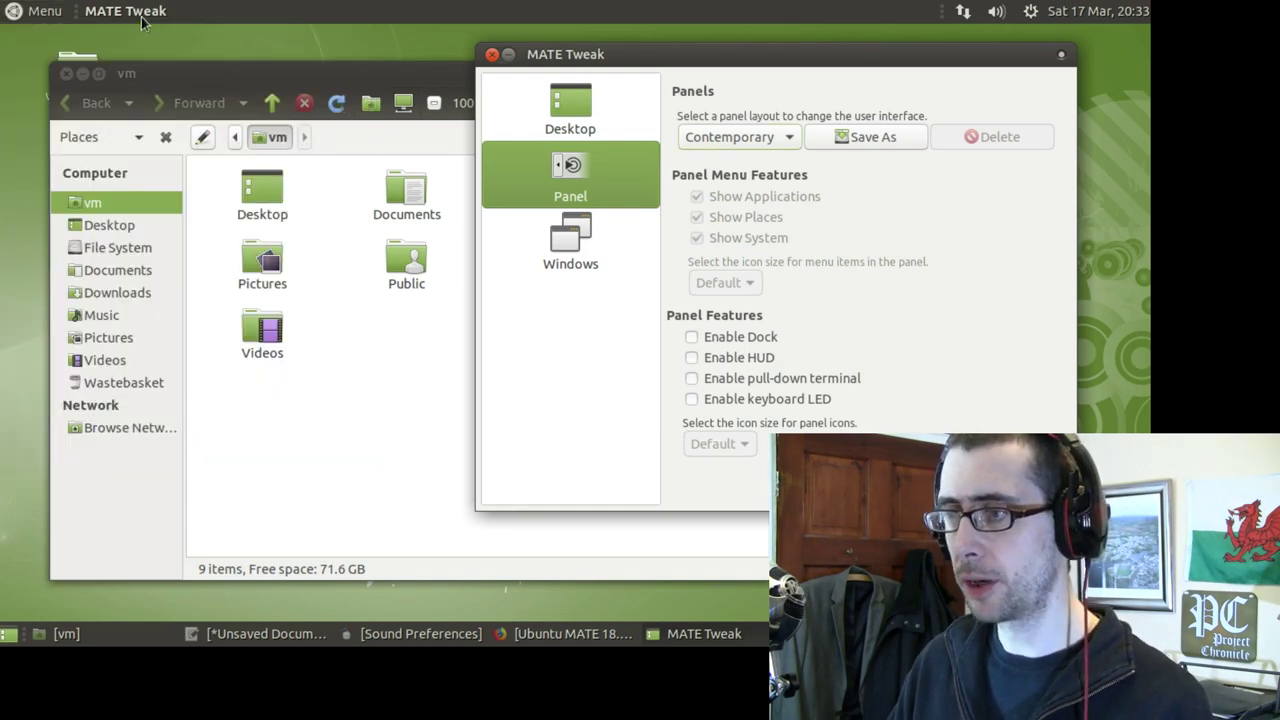
left_click(276, 78)
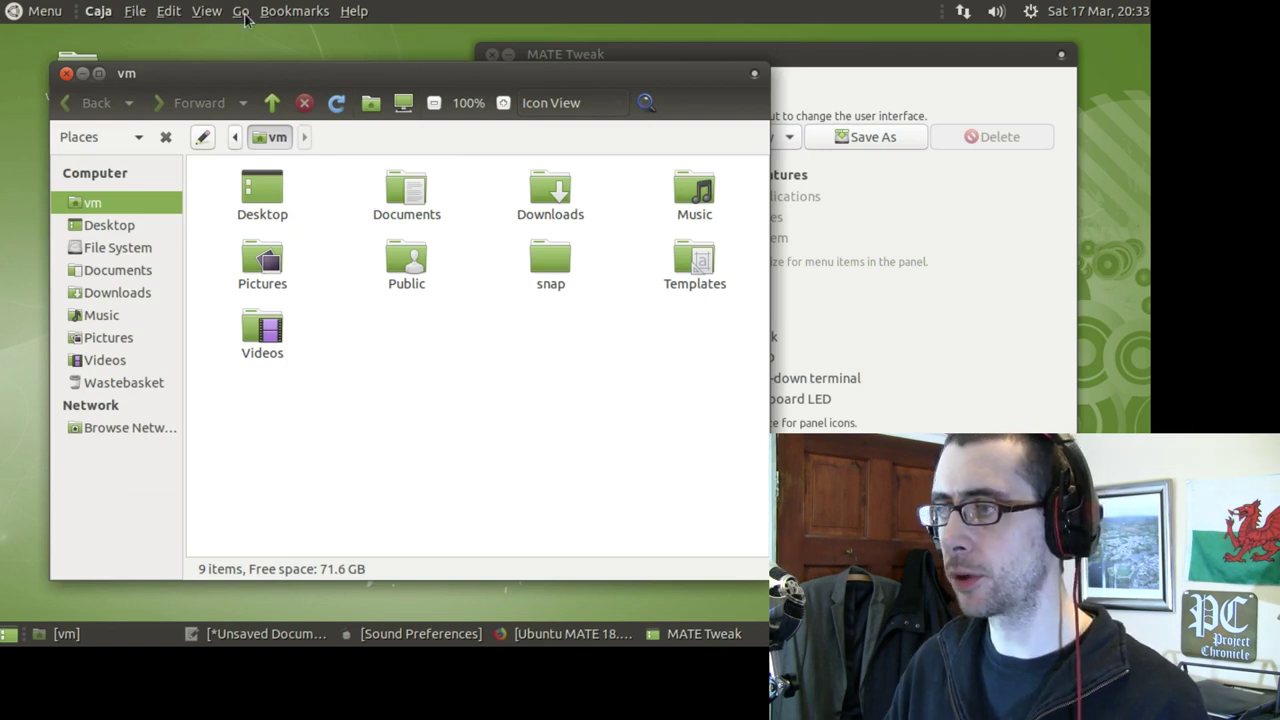
left_click_drag(275, 77, 315, 84)
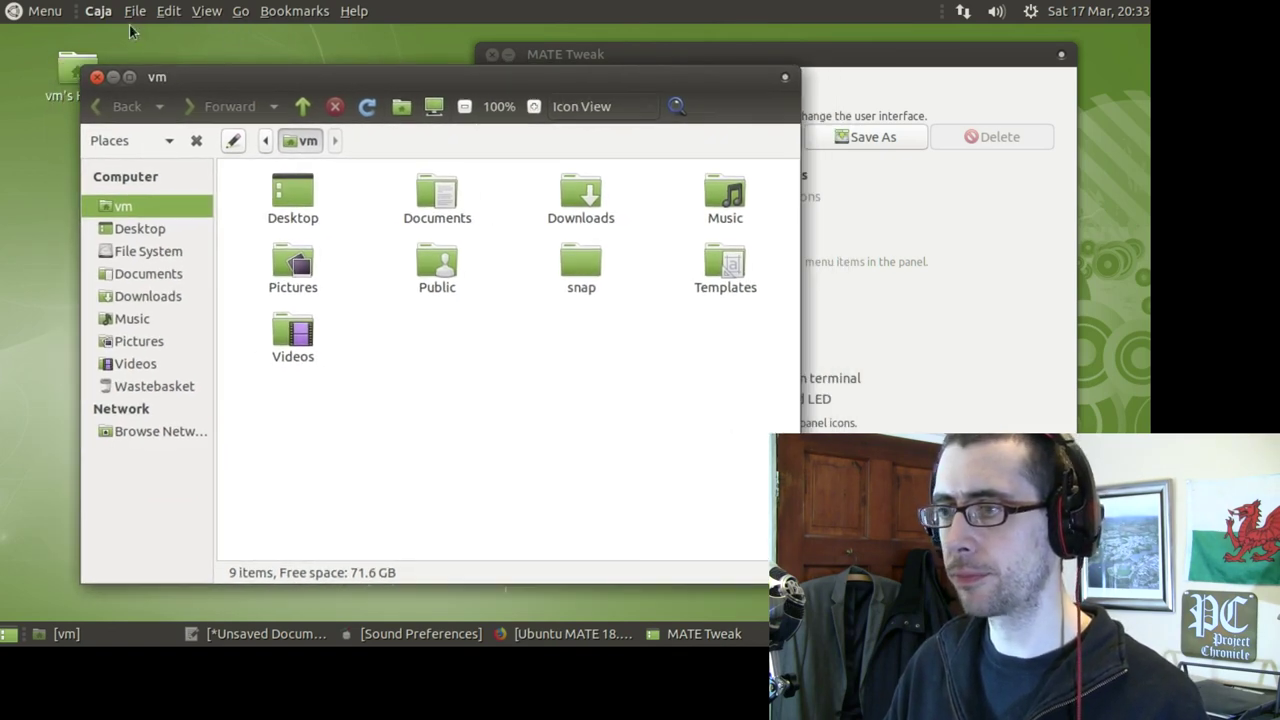
double_click(313, 79)
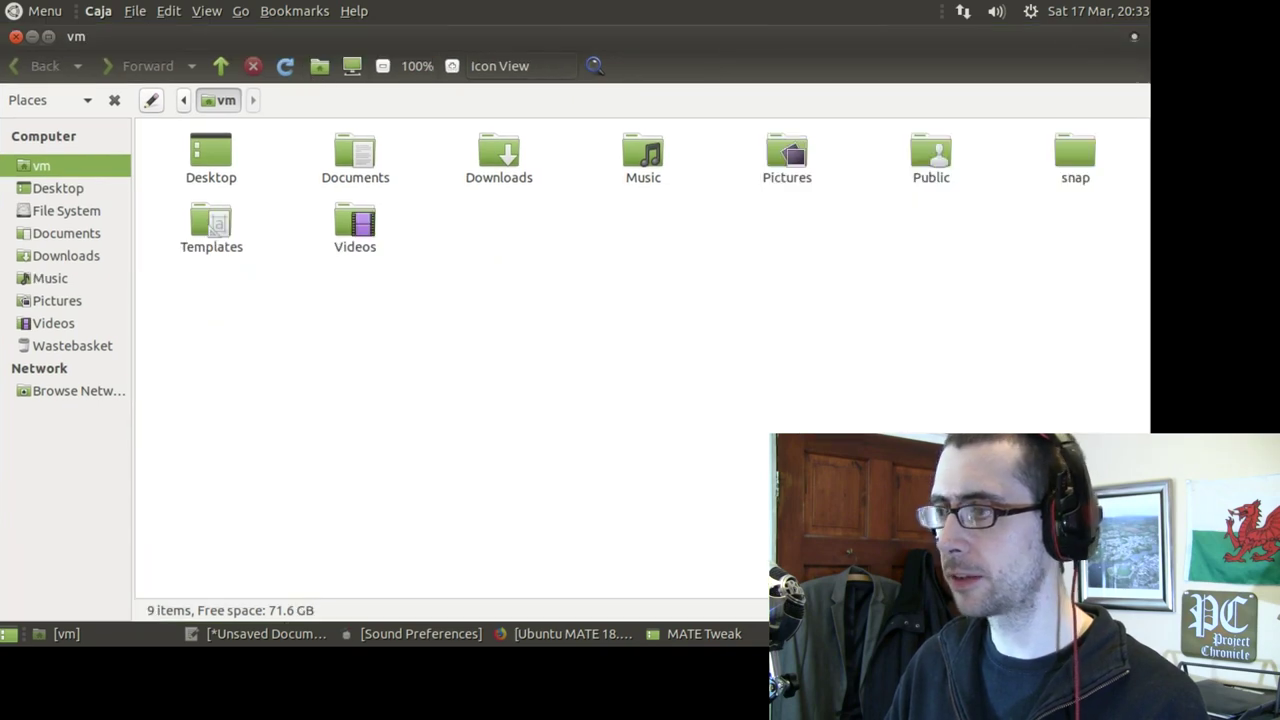
double_click(609, 40)
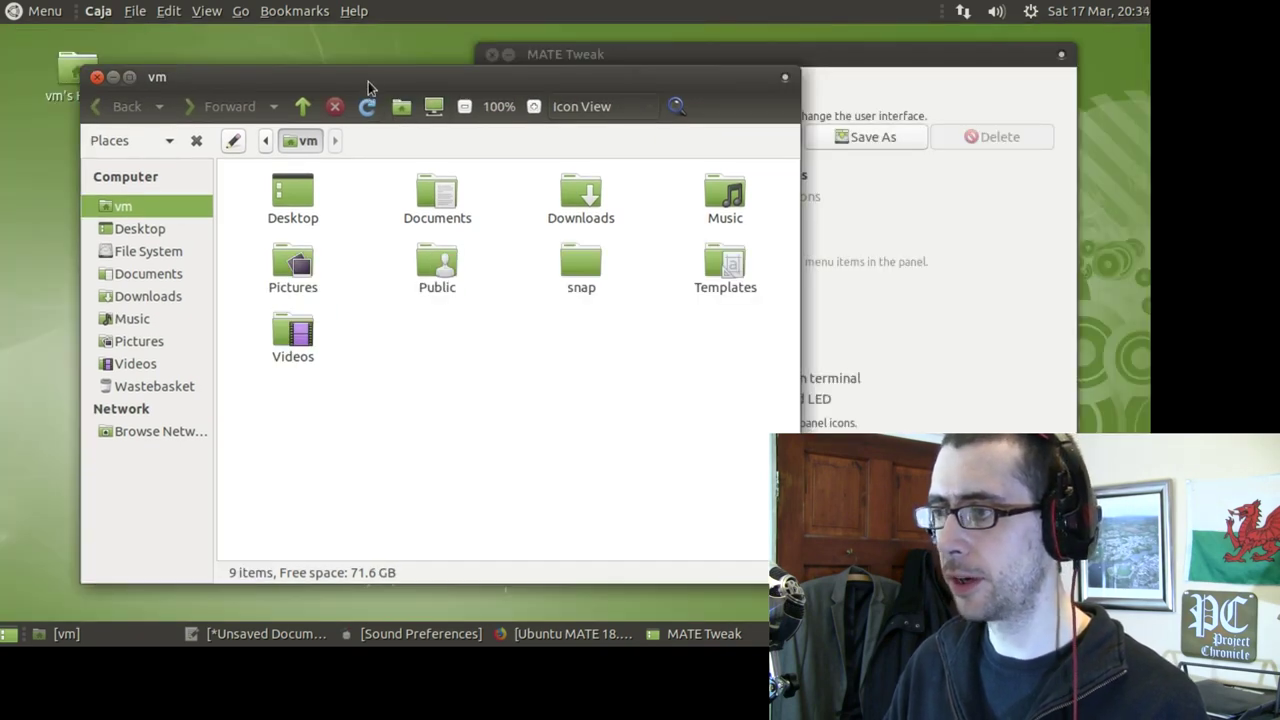
left_click_drag(355, 77, 337, 64)
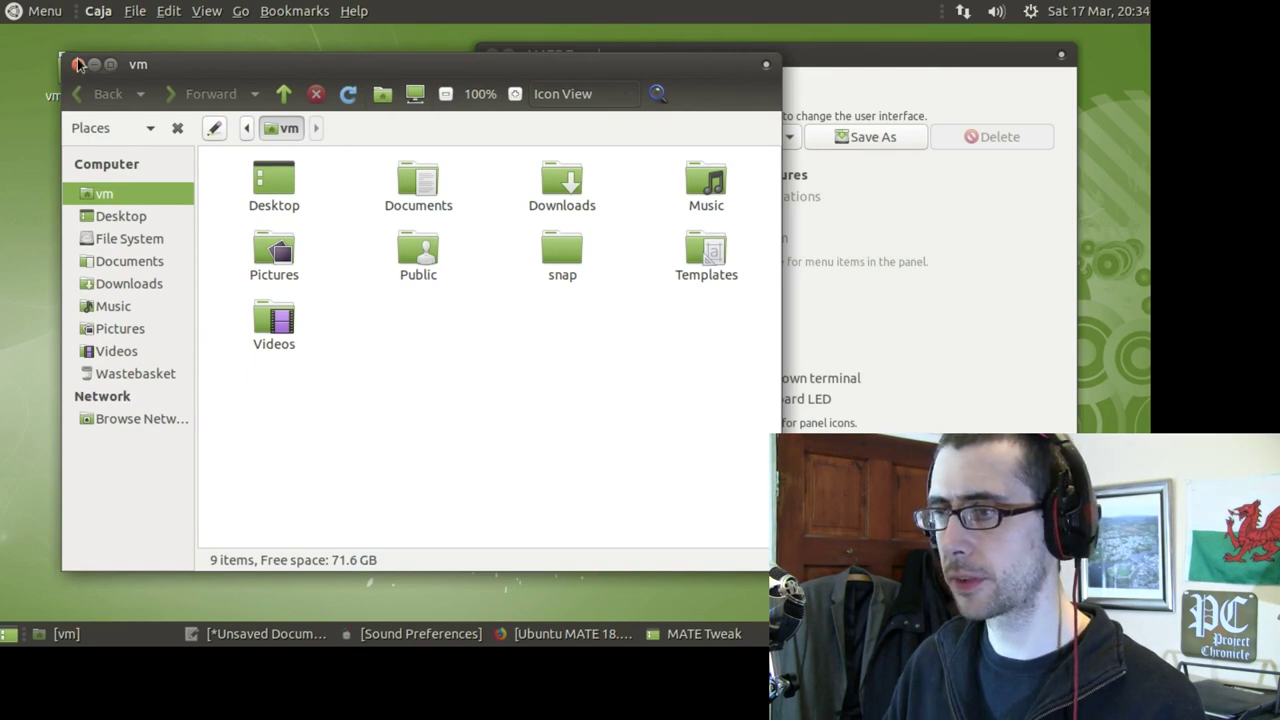
left_click(848, 63)
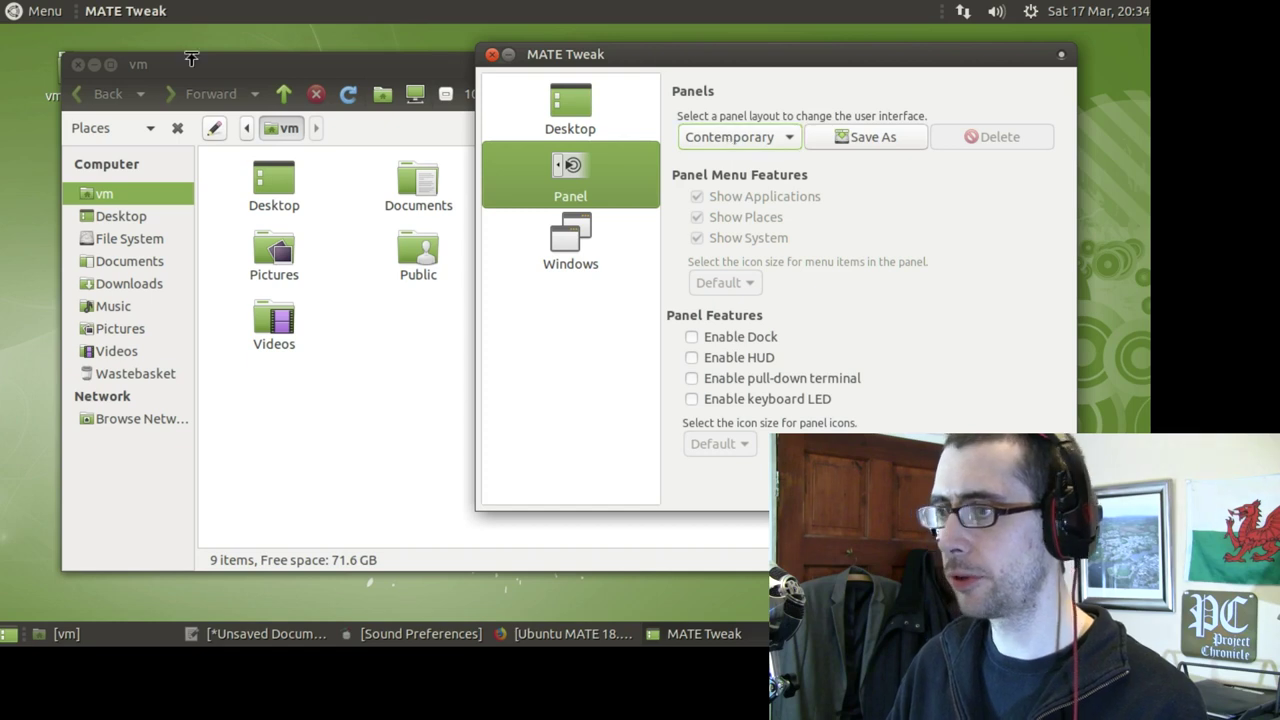
left_click(128, 10)
left_click(128, 11)
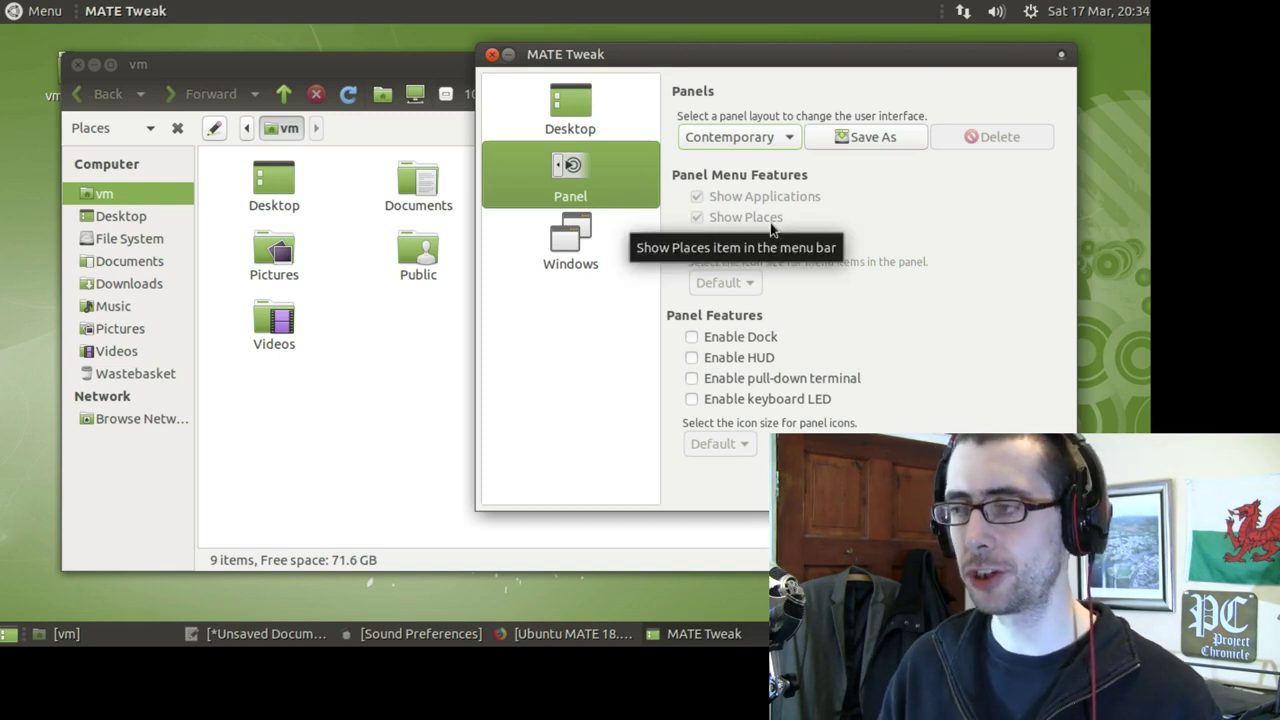
Switch MATE Tweak's panel layout to Cupertino and confirm that it replaces the current layout
left_click(770, 137)
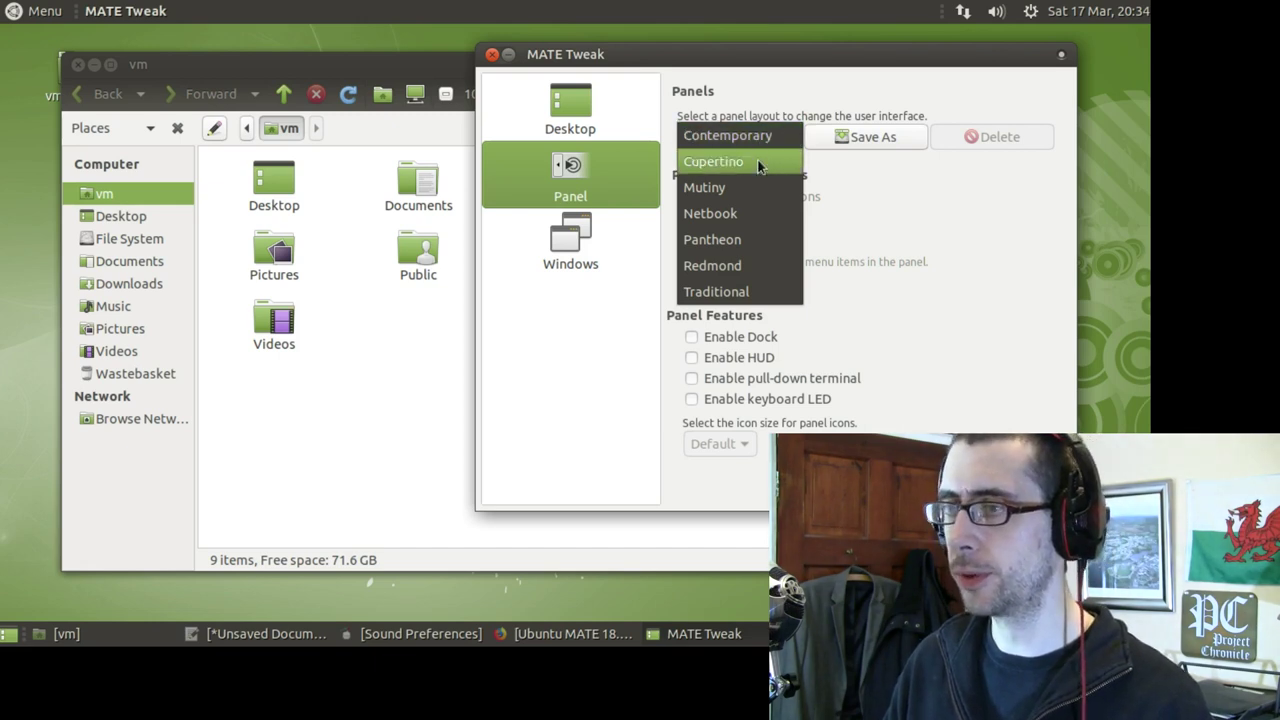
left_click(757, 163)
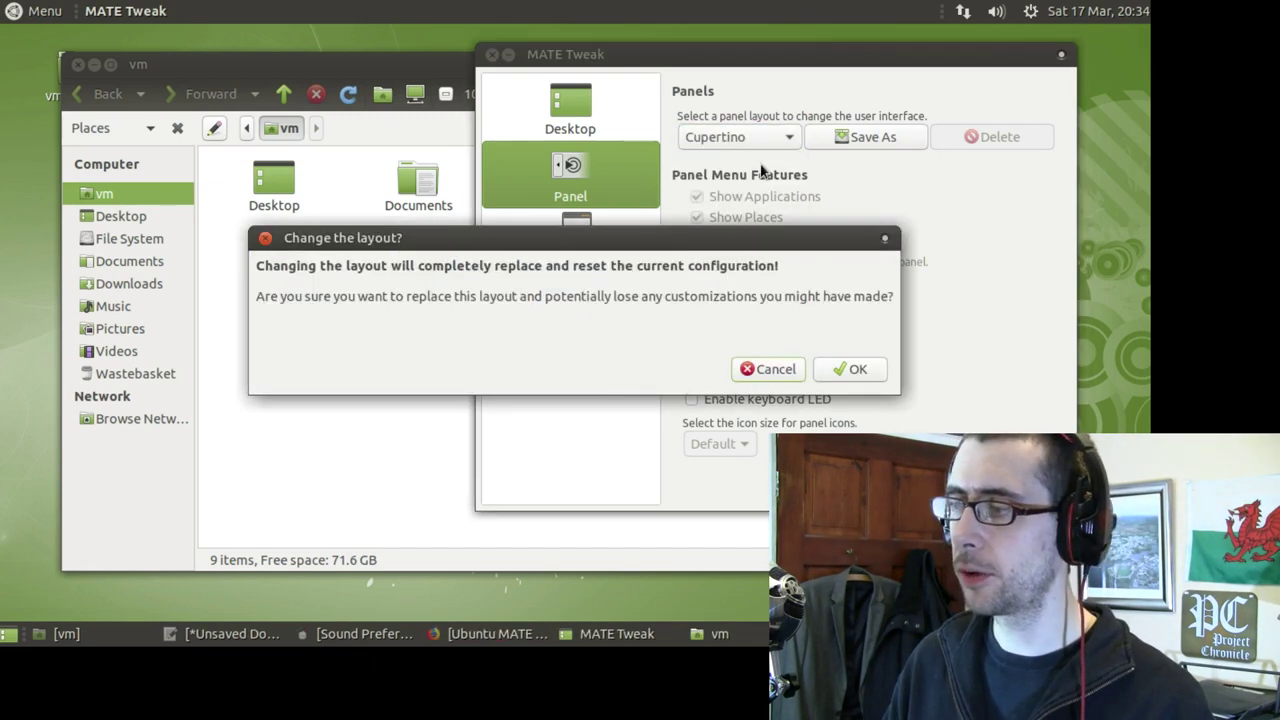
left_click(857, 370)
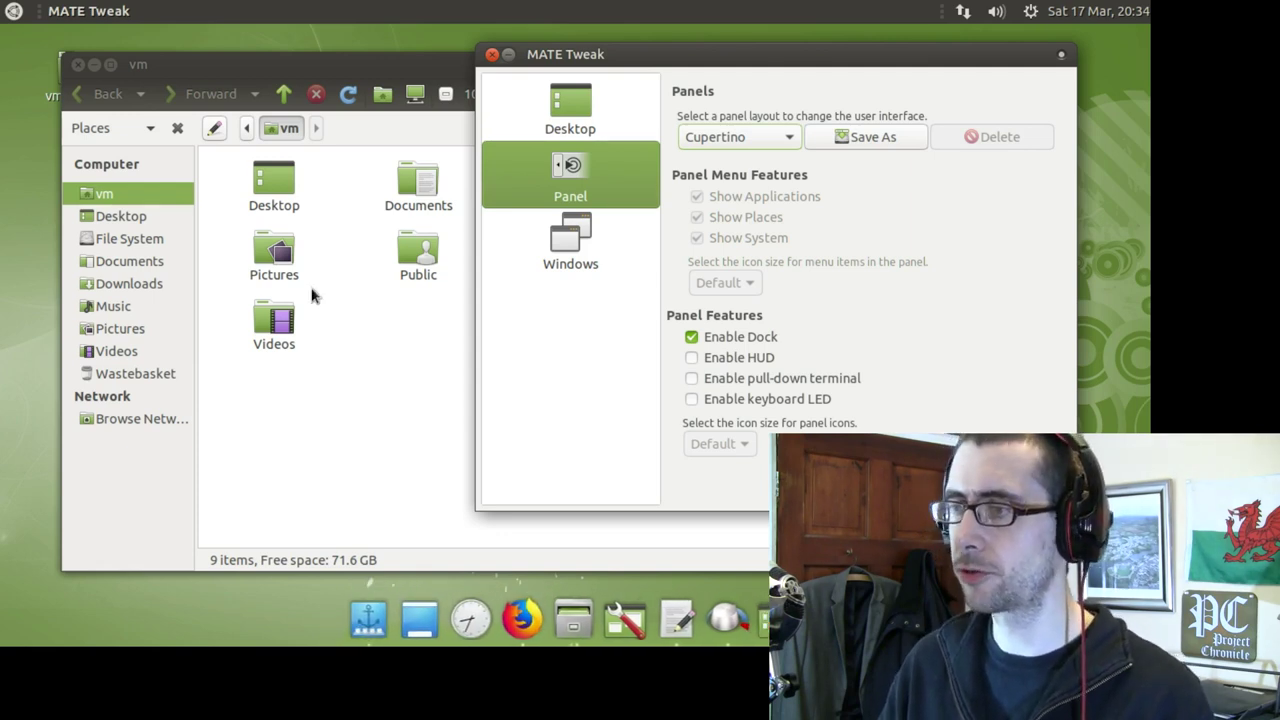
Maximise the Caja file window, restore it, and nudge it slightly up and left
left_click(265, 63)
double_click(314, 63)
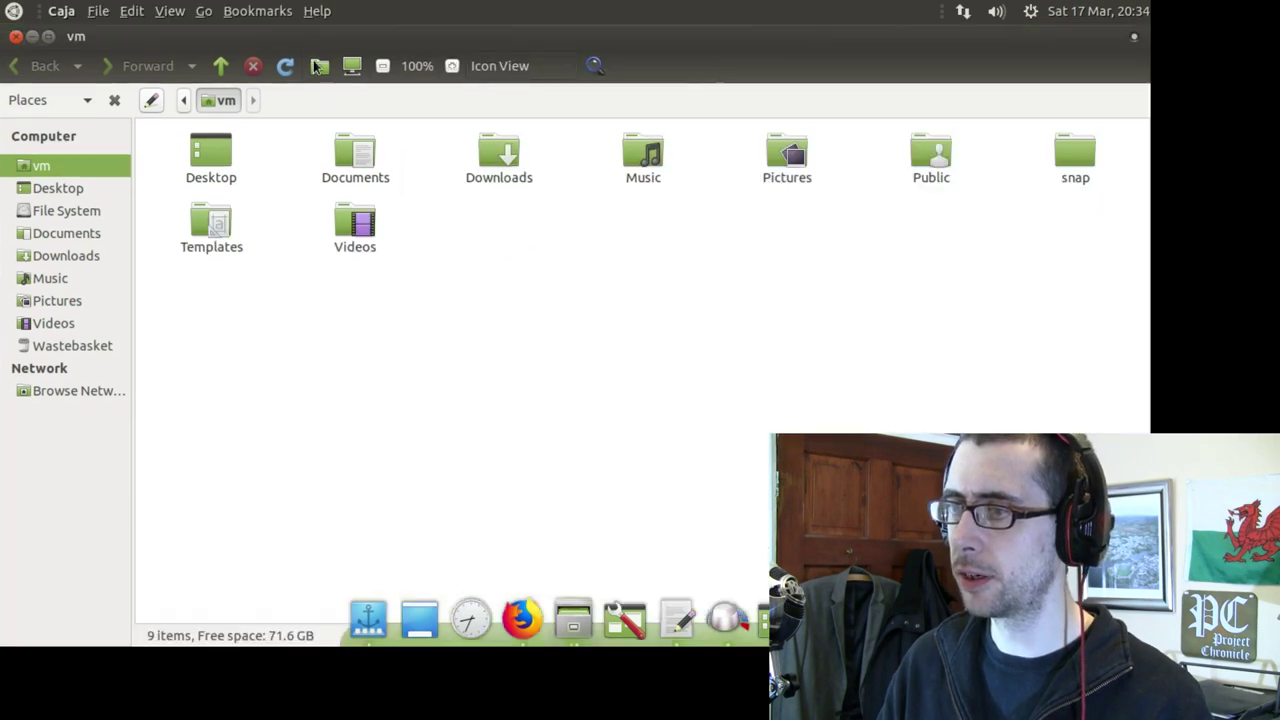
mouse_move(565, 612)
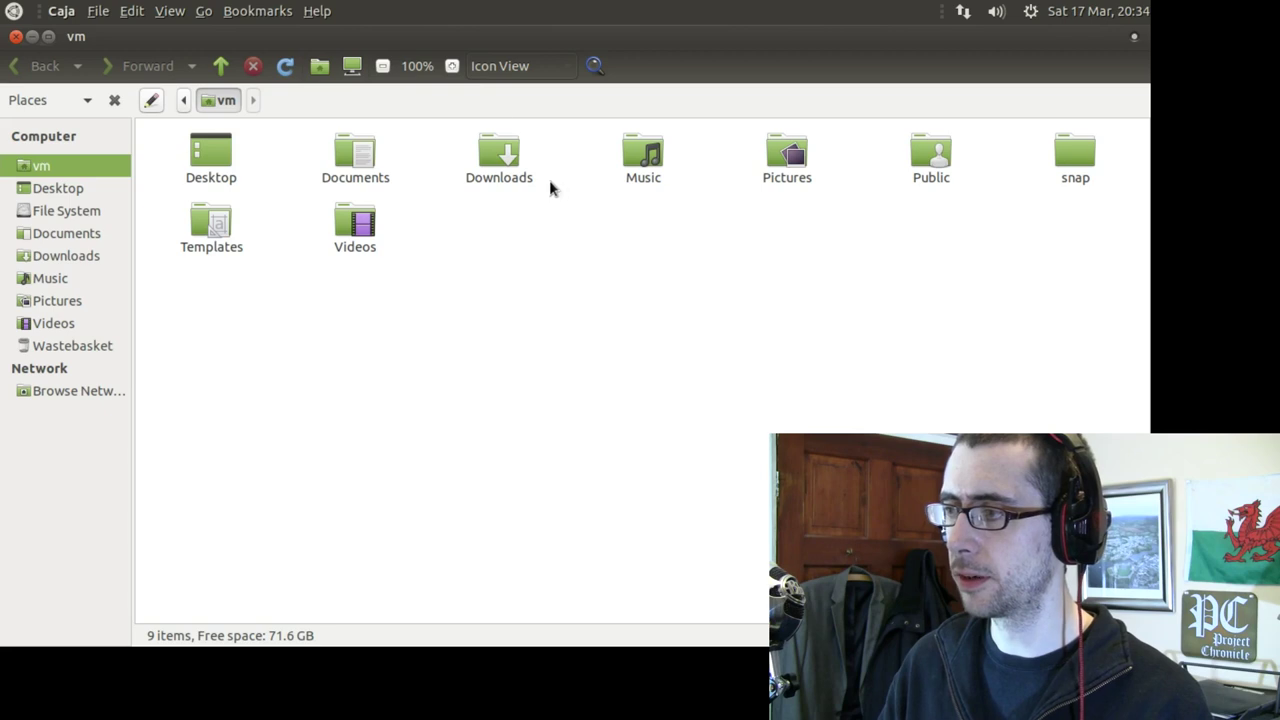
double_click(482, 40)
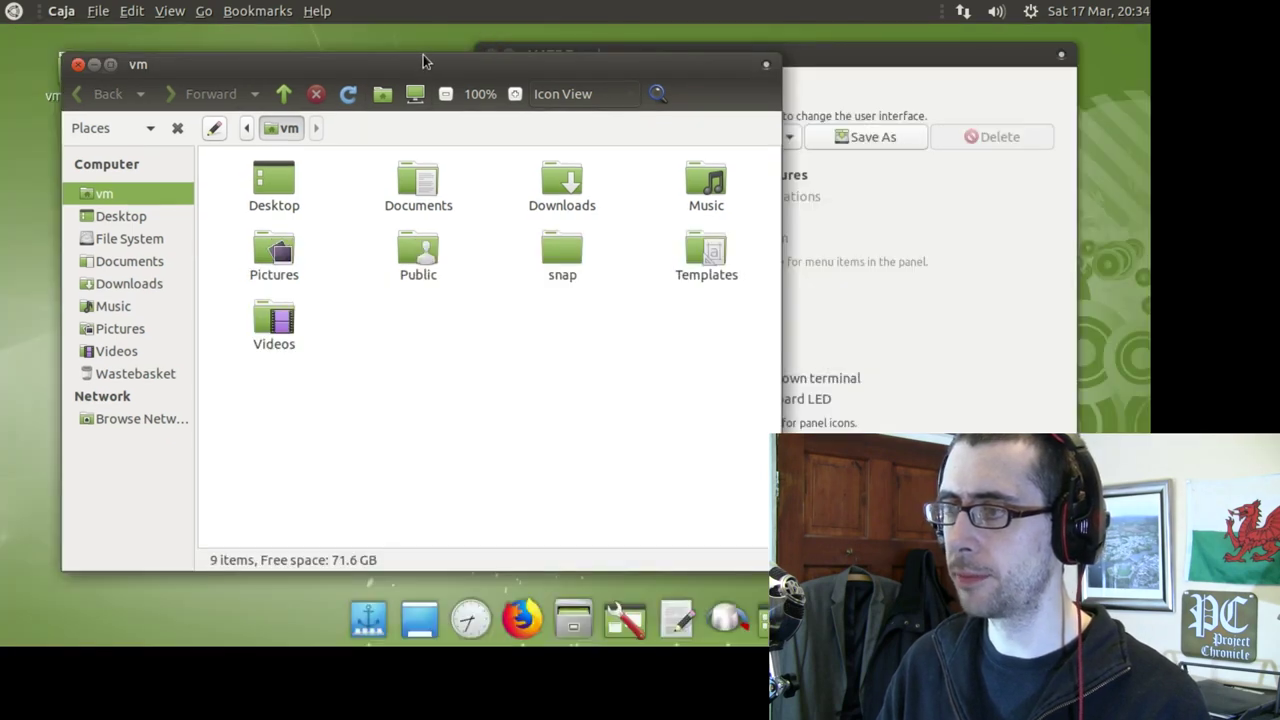
left_click_drag(422, 62, 400, 50)
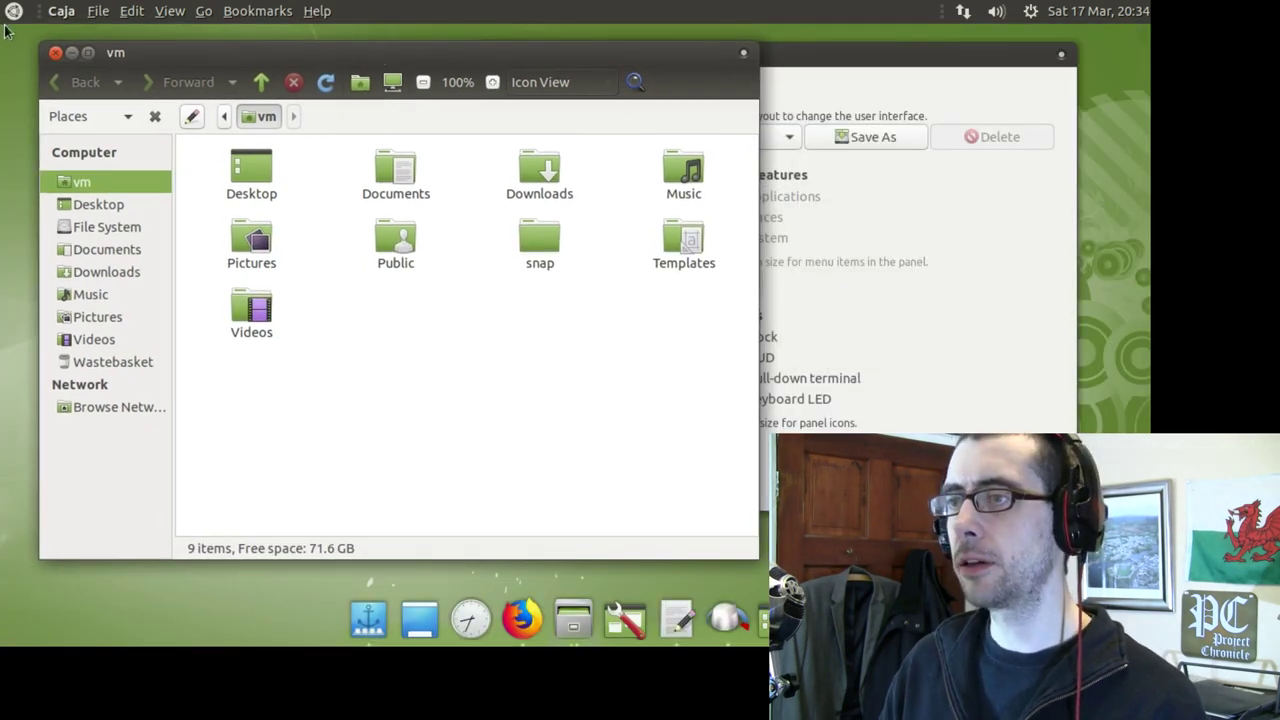
Peek at Caja's Edit and Bookmarks menus and the application menu, then return to MATE Tweak
left_click(128, 14)
left_click(130, 12)
left_click(257, 12)
left_click(262, 14)
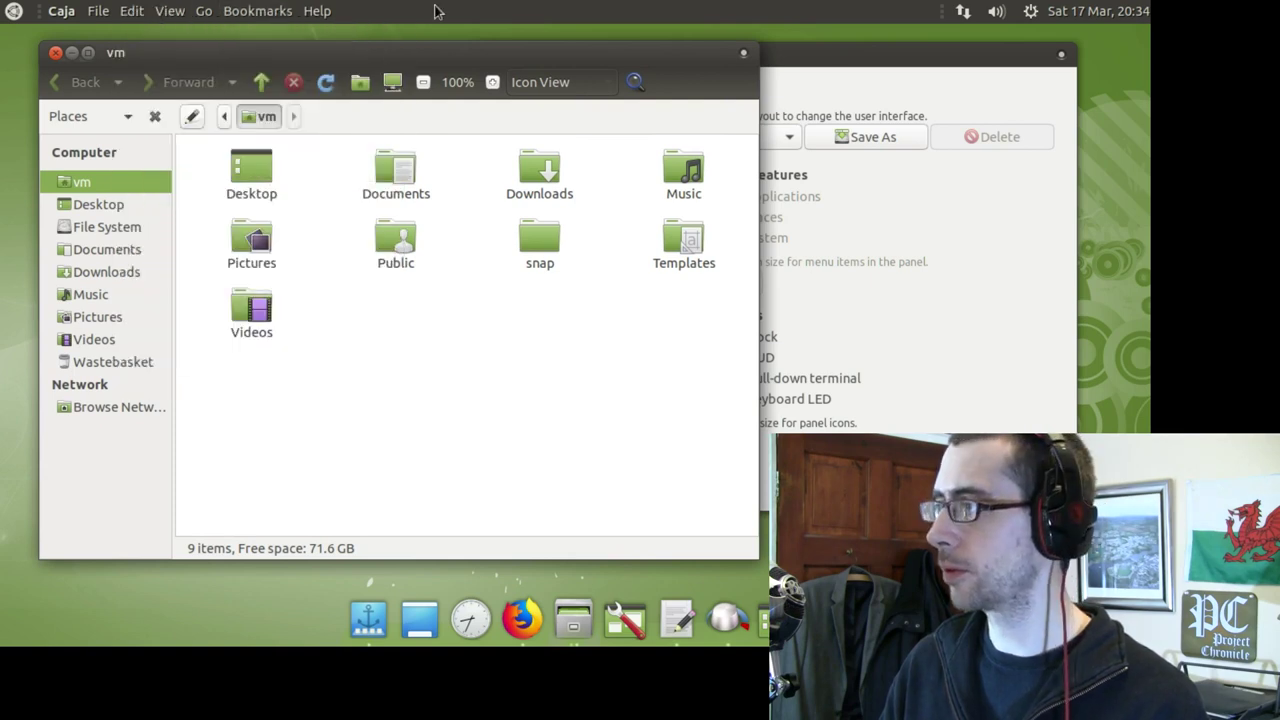
left_click(14, 12)
left_click(14, 12)
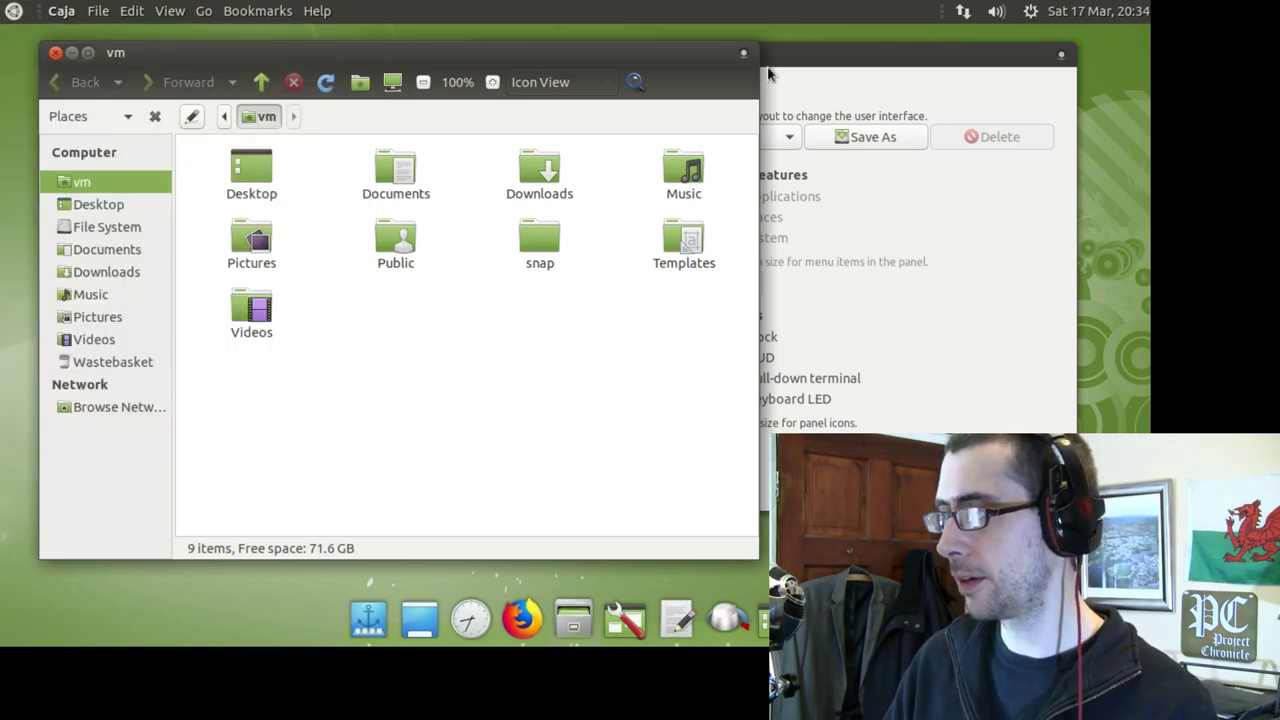
left_click(796, 66)
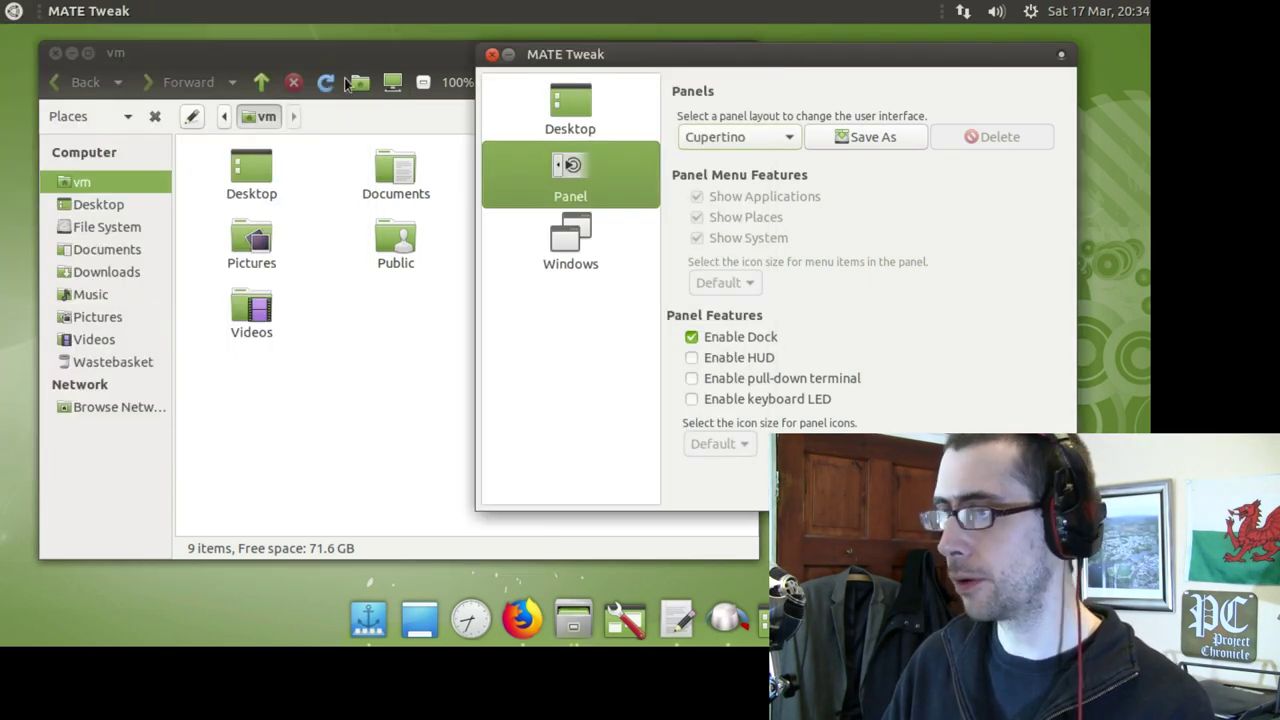
Open and close the application menu, then check the layout list while keeping Cupertino
left_click(14, 12)
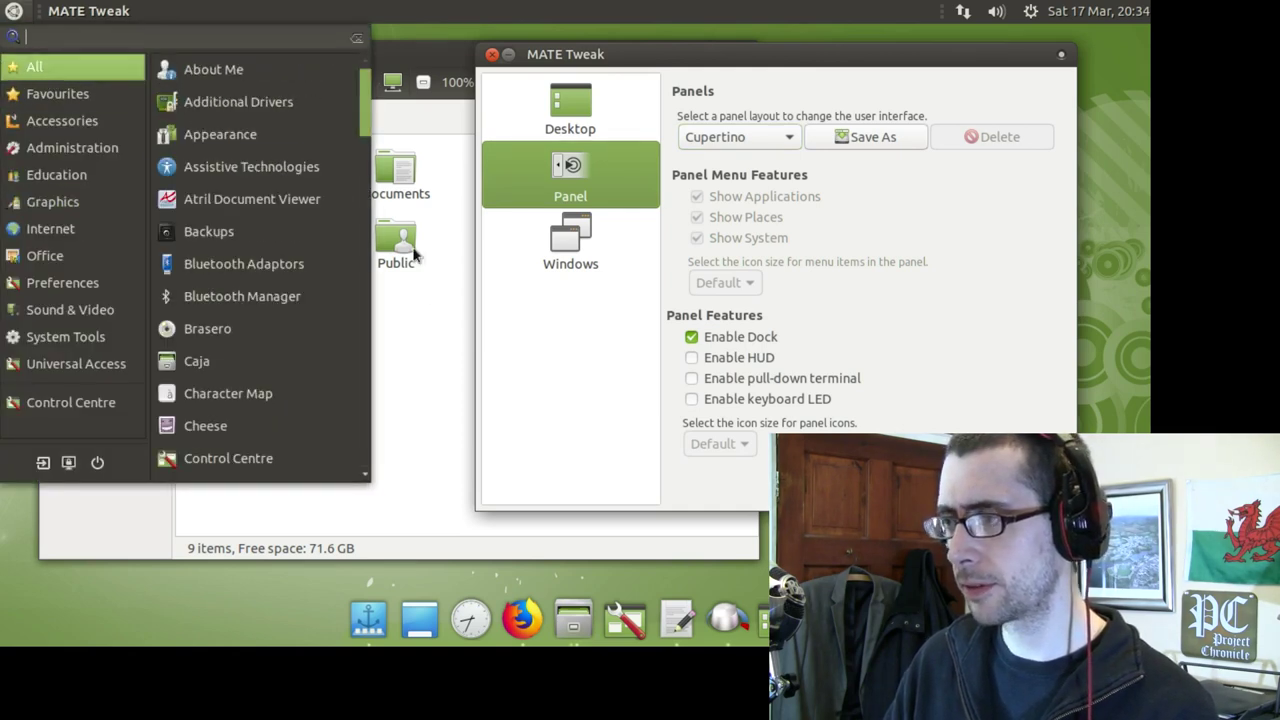
left_click(426, 345)
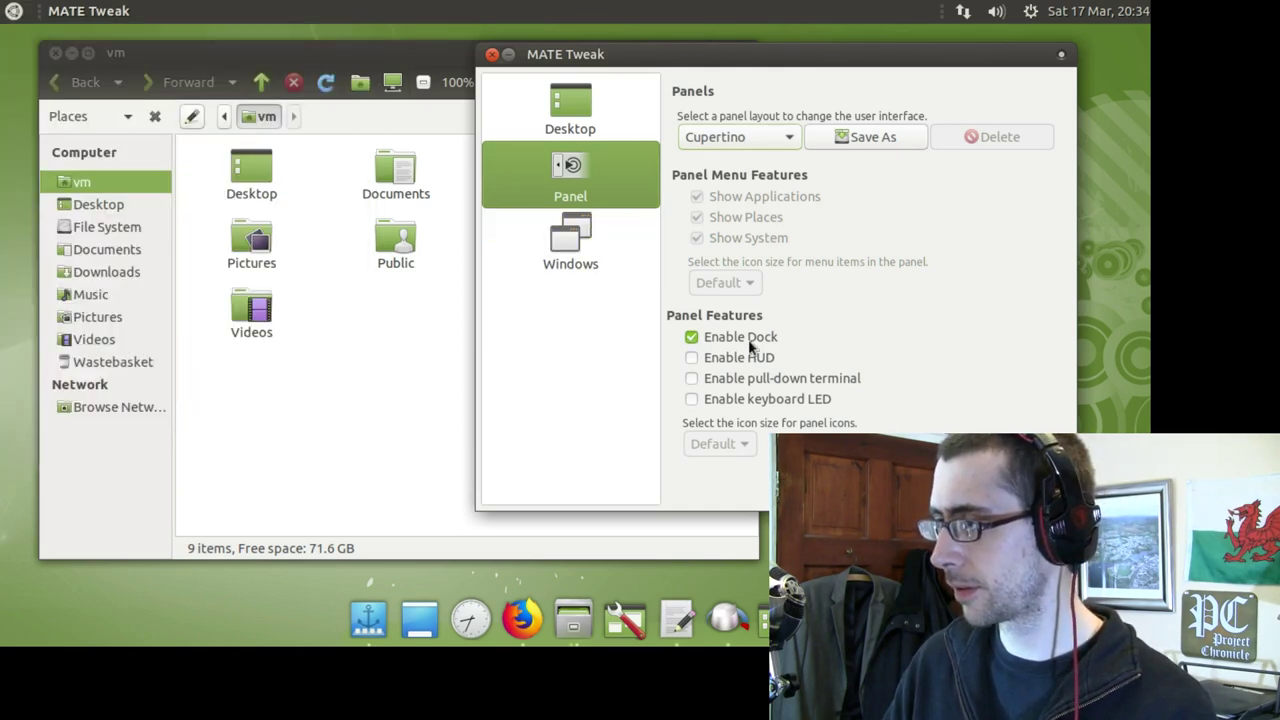
left_click(714, 140)
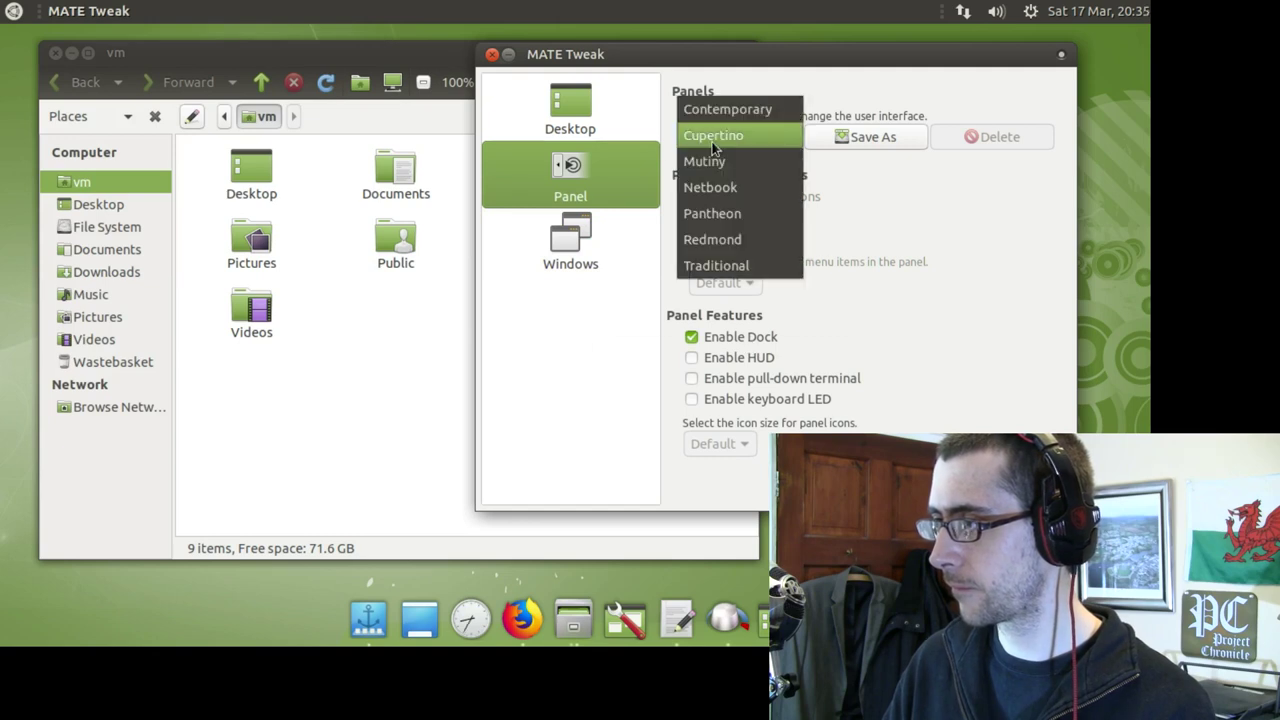
left_click(767, 137)
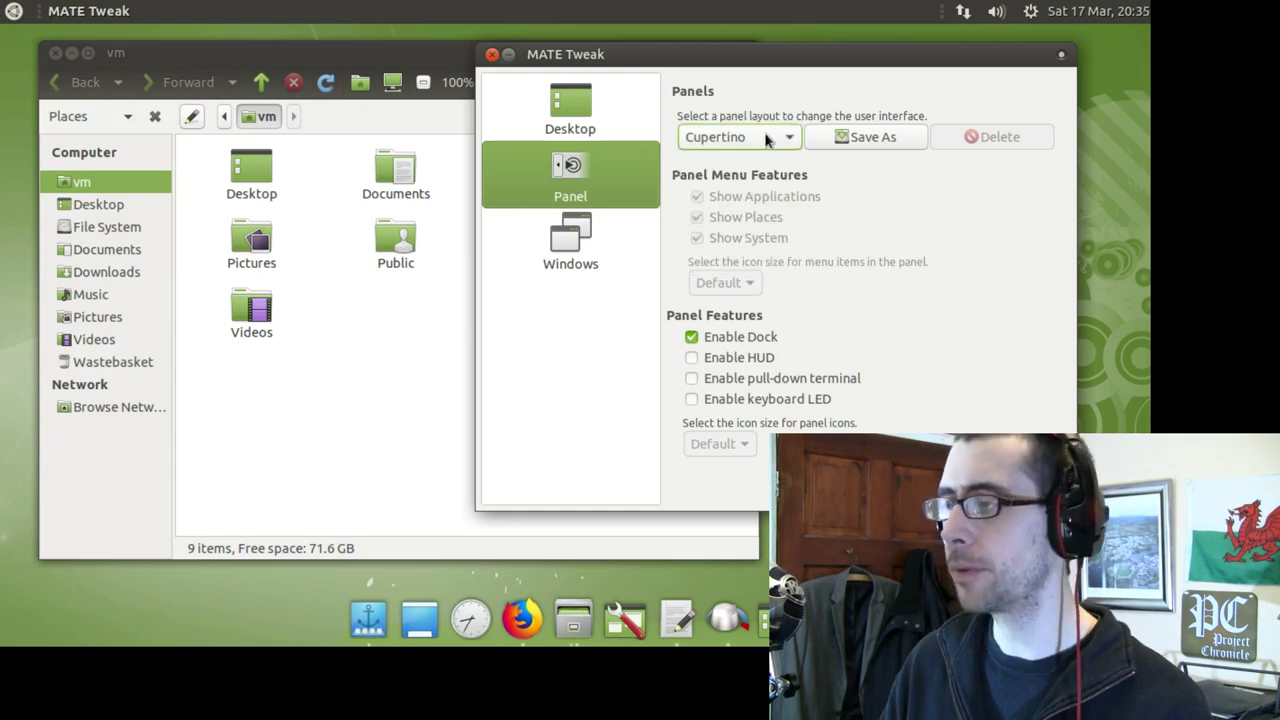
Browse the applications menu again and move the home folder window slightly down-left
left_click(13, 12)
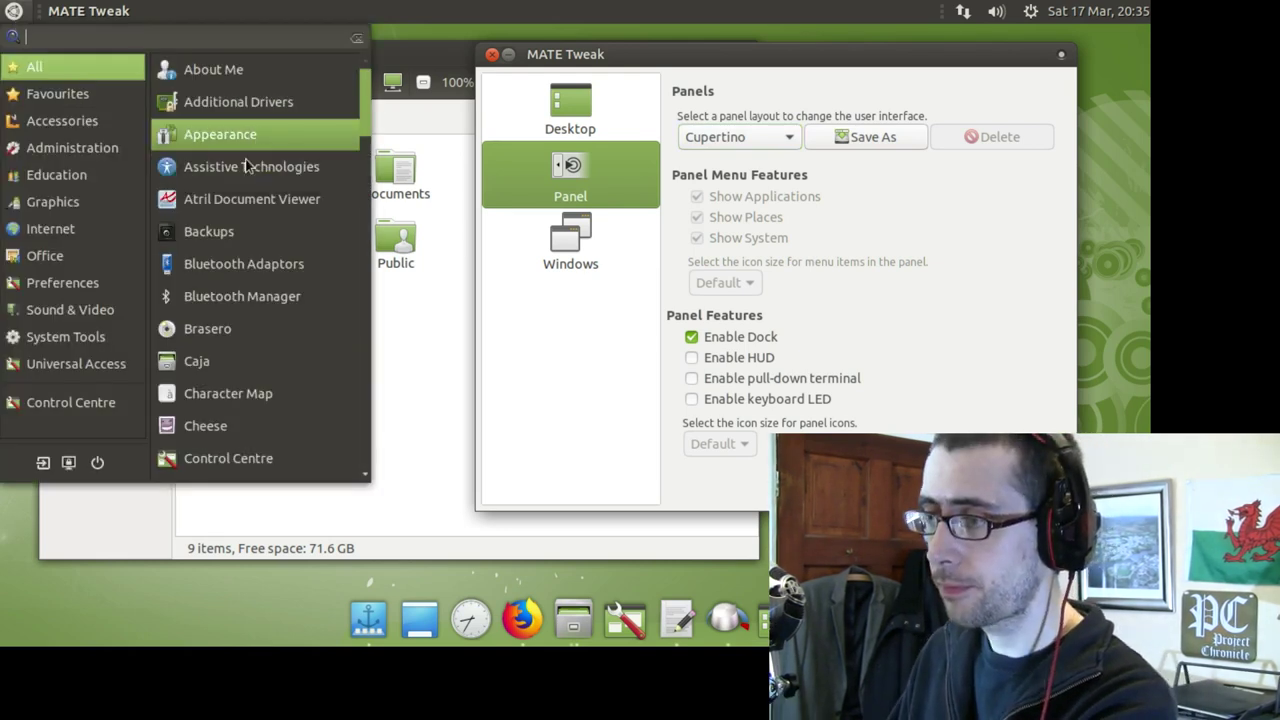
left_click_drag(366, 102, 366, 75)
left_click(14, 16)
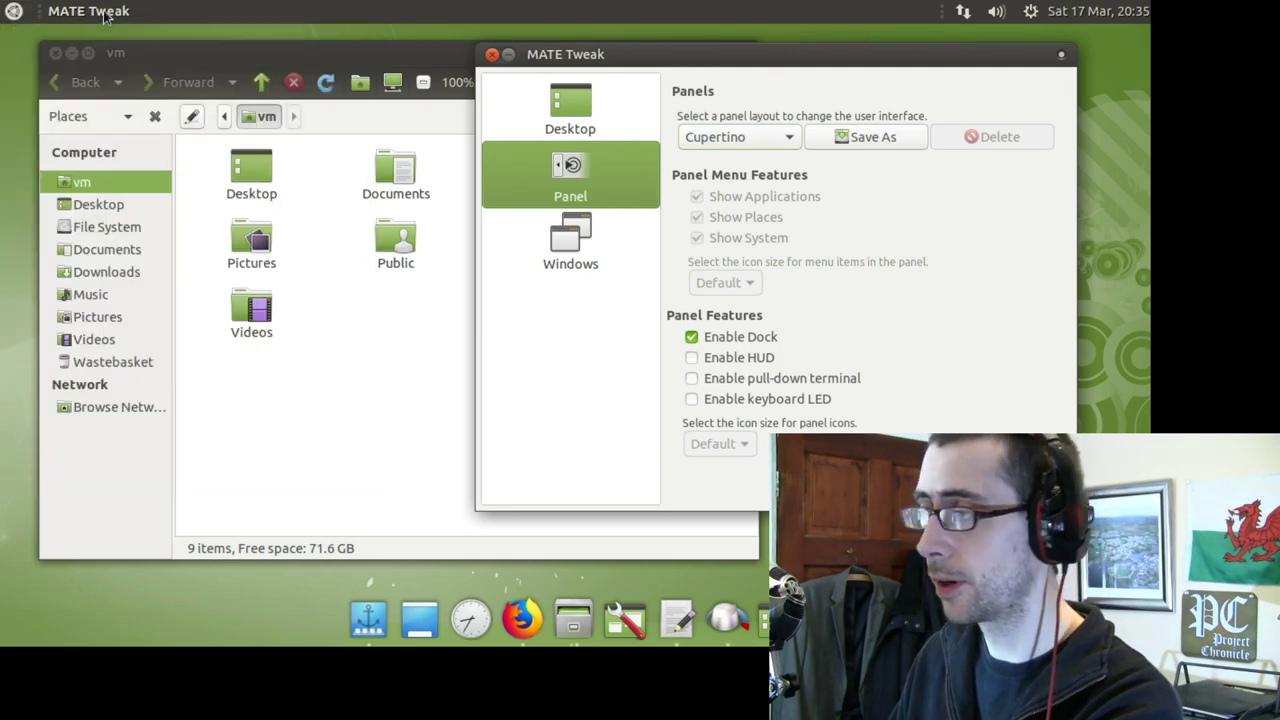
mouse_move(240, 54)
left_mouse_down()
mouse_move(251, 63)
mouse_move(234, 71)
left_mouse_up()
left_click(718, 117)
Dismiss the layout list, glance at the applications menu, then reopen the panel layout list
left_click(736, 137)
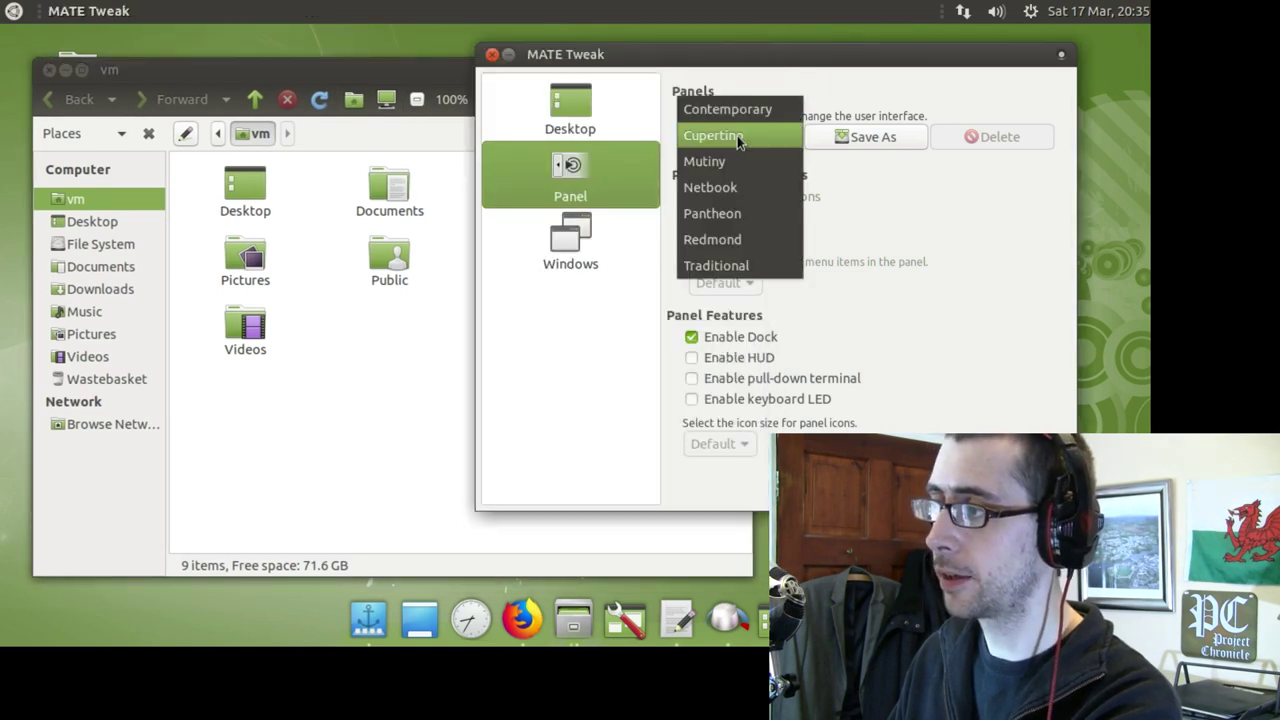
left_click(913, 91)
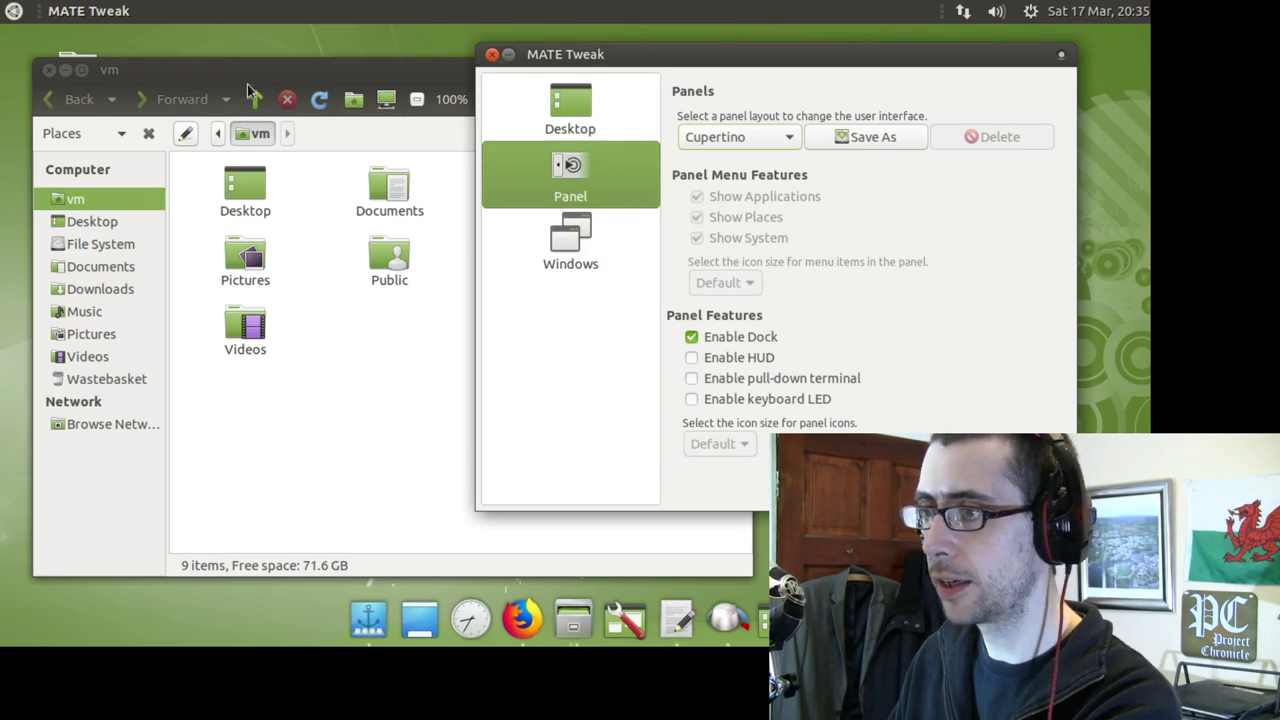
left_click(14, 11)
left_click(14, 11)
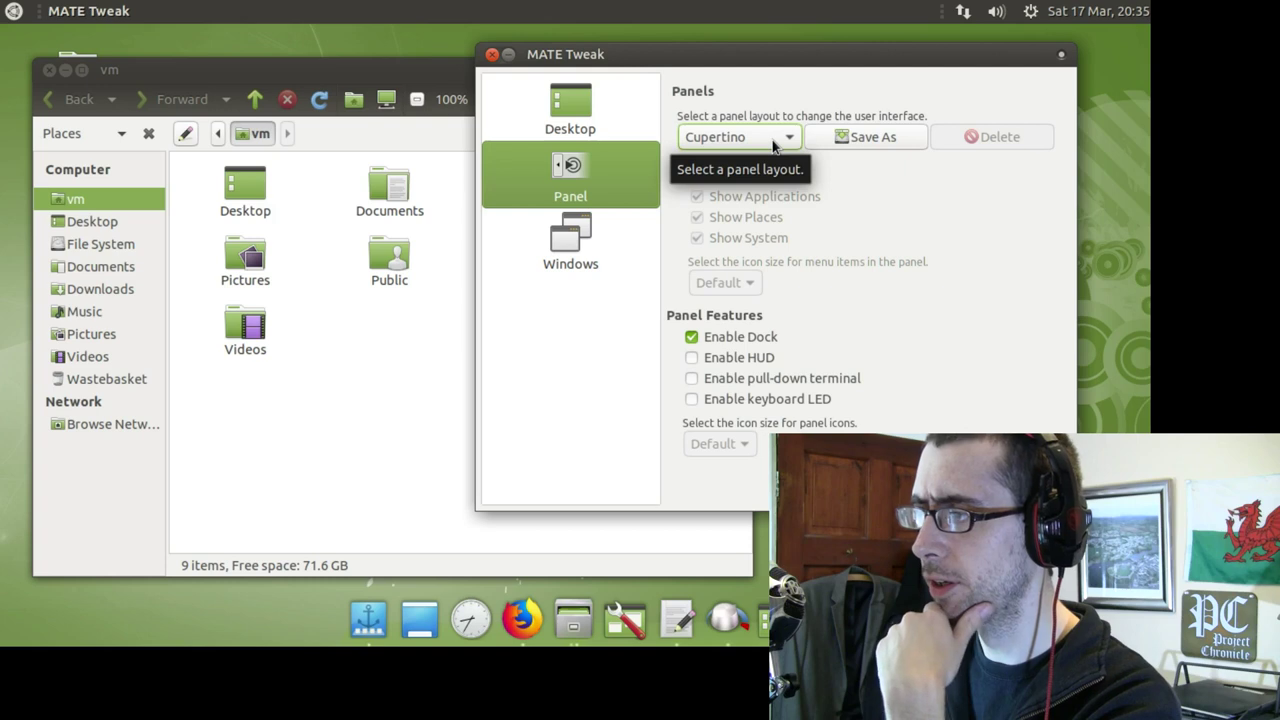
left_click(772, 143)
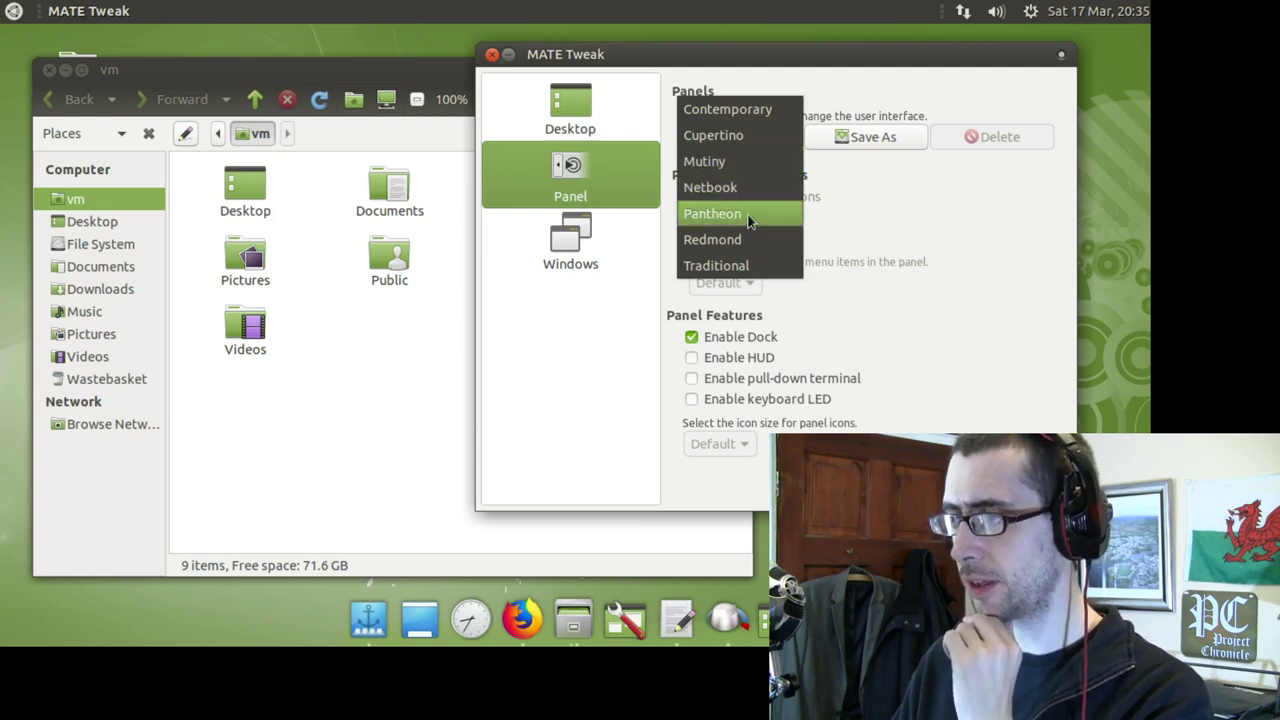
Switch to the Pantheon layout and try its Menu, Places and System panel menus
left_click(748, 217)
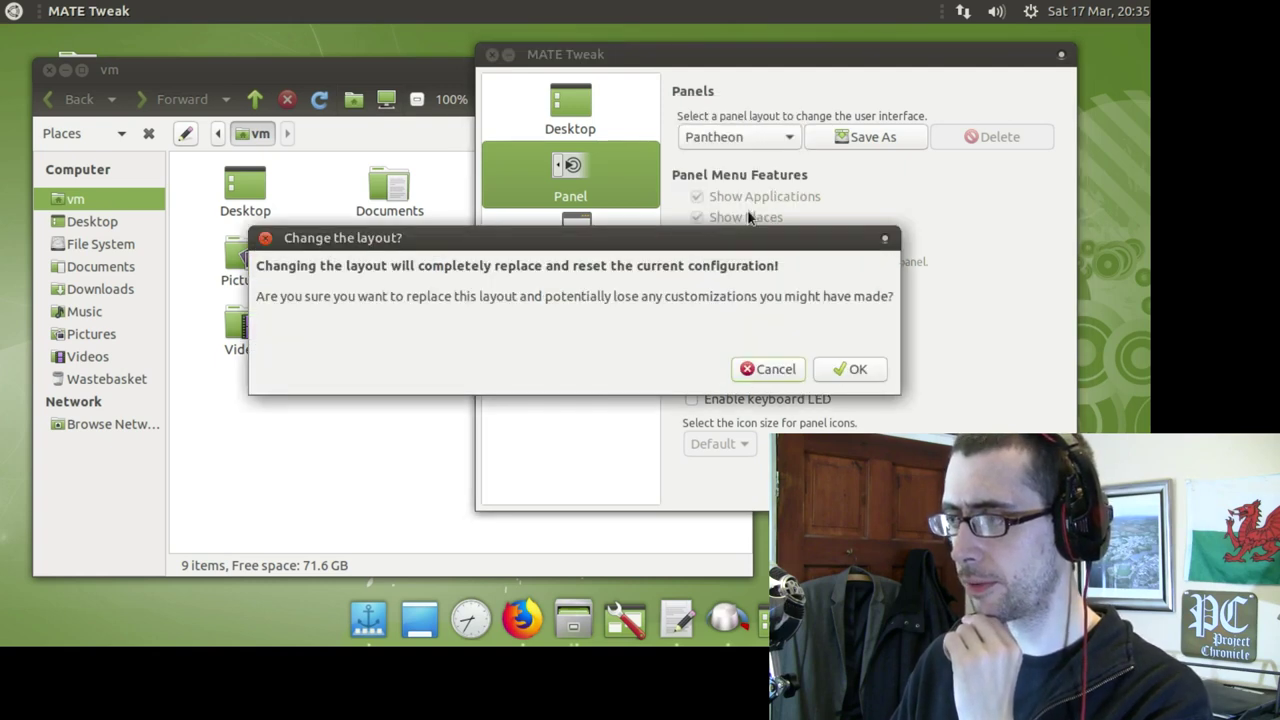
left_click(858, 370)
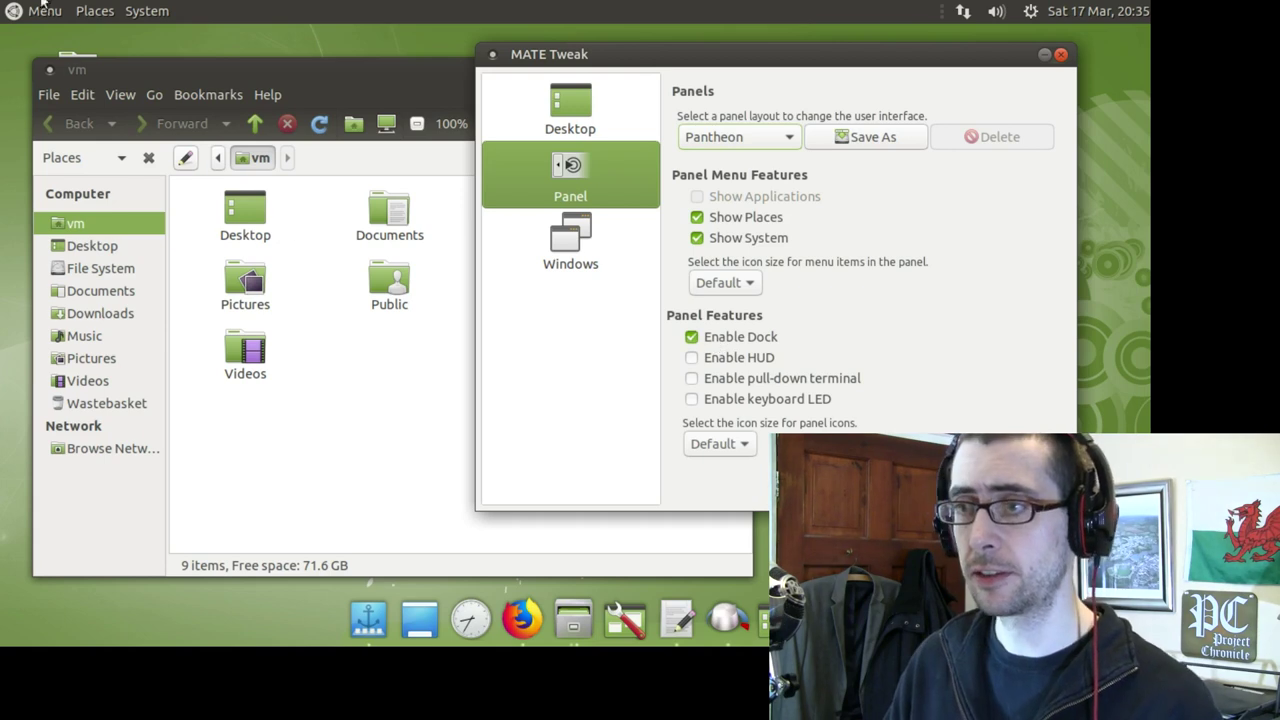
left_click(42, 11)
left_click(40, 14)
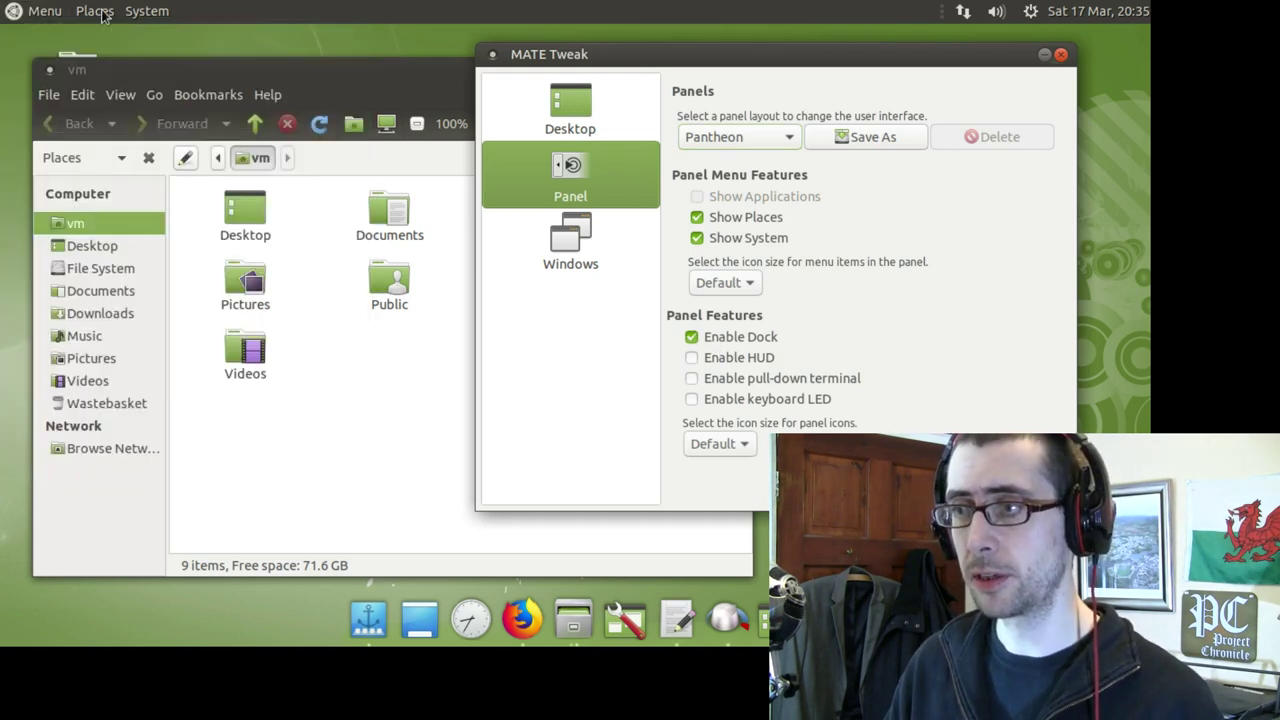
left_click(95, 11)
left_click(143, 13)
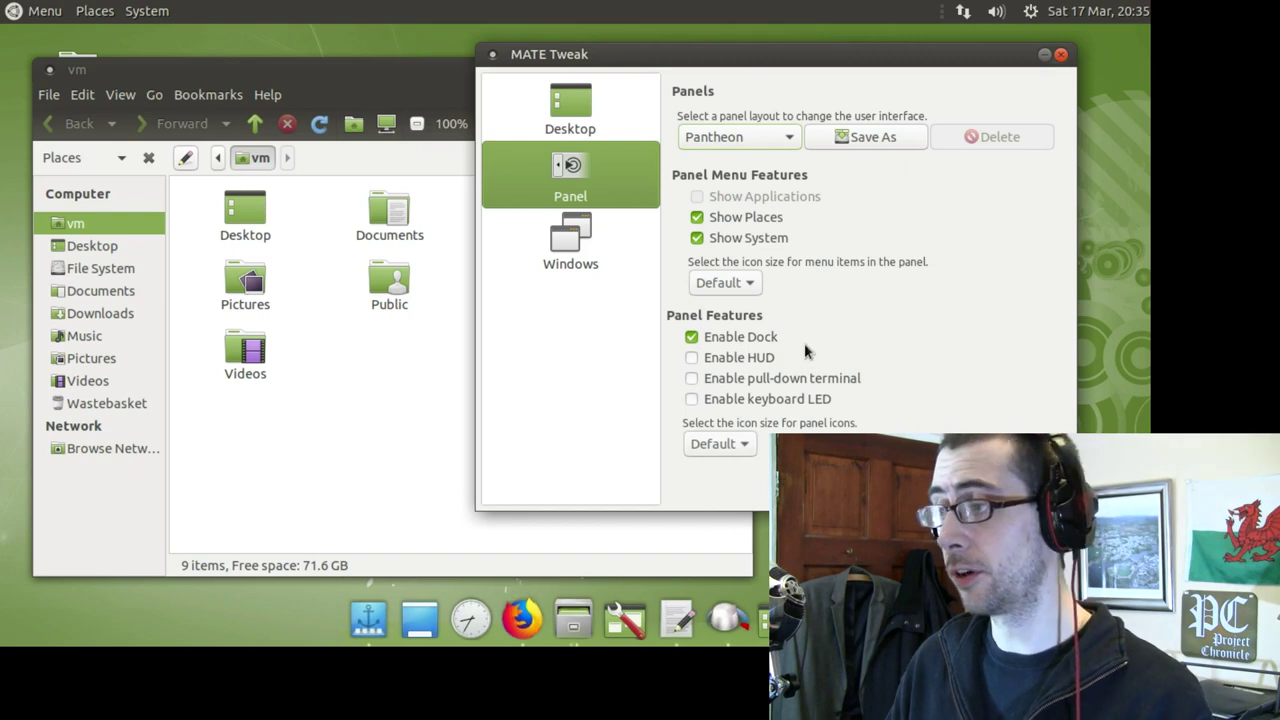
Toggle the Enable Dock option, check the applications menu, and maximise the home folder window
left_click(731, 343)
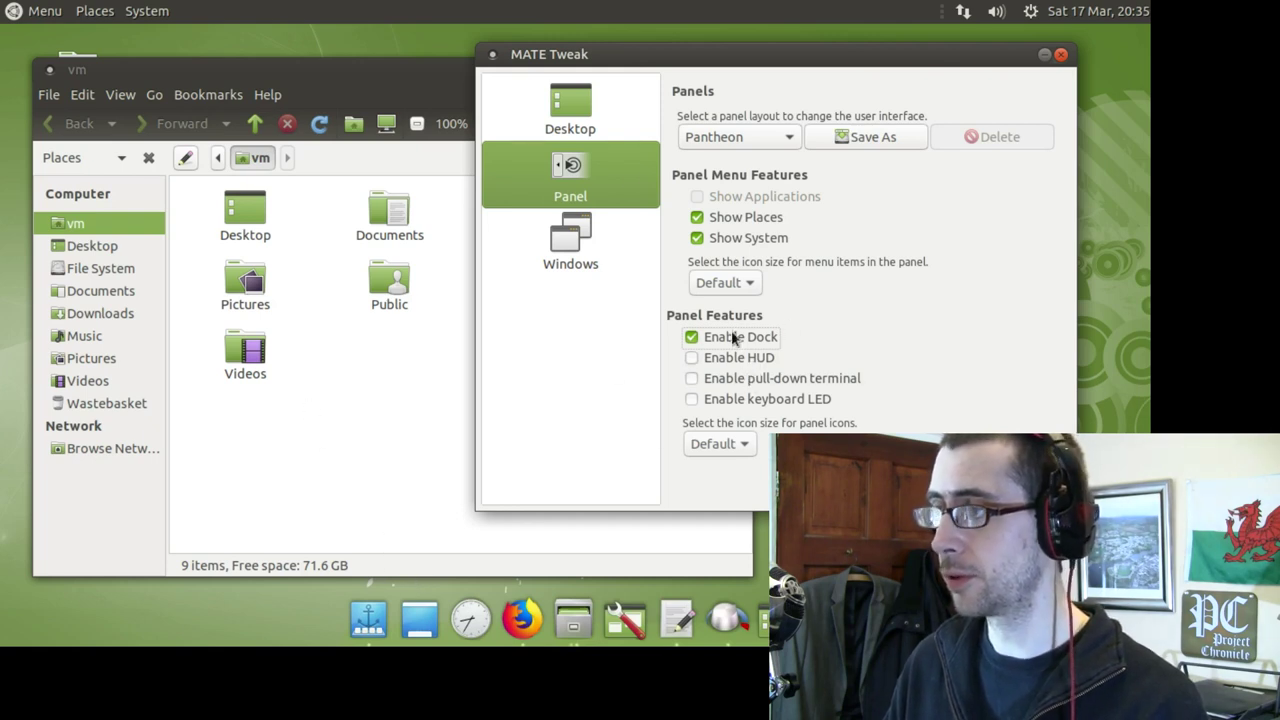
left_click(17, 9)
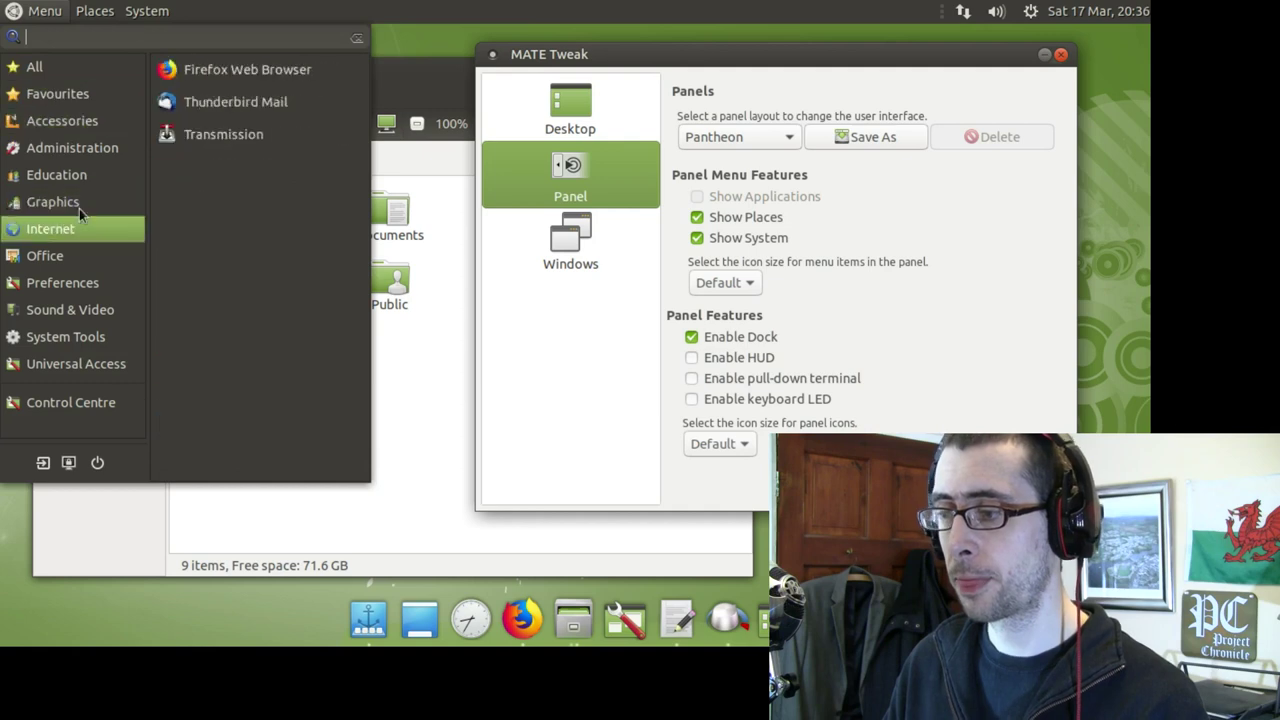
left_click(40, 20)
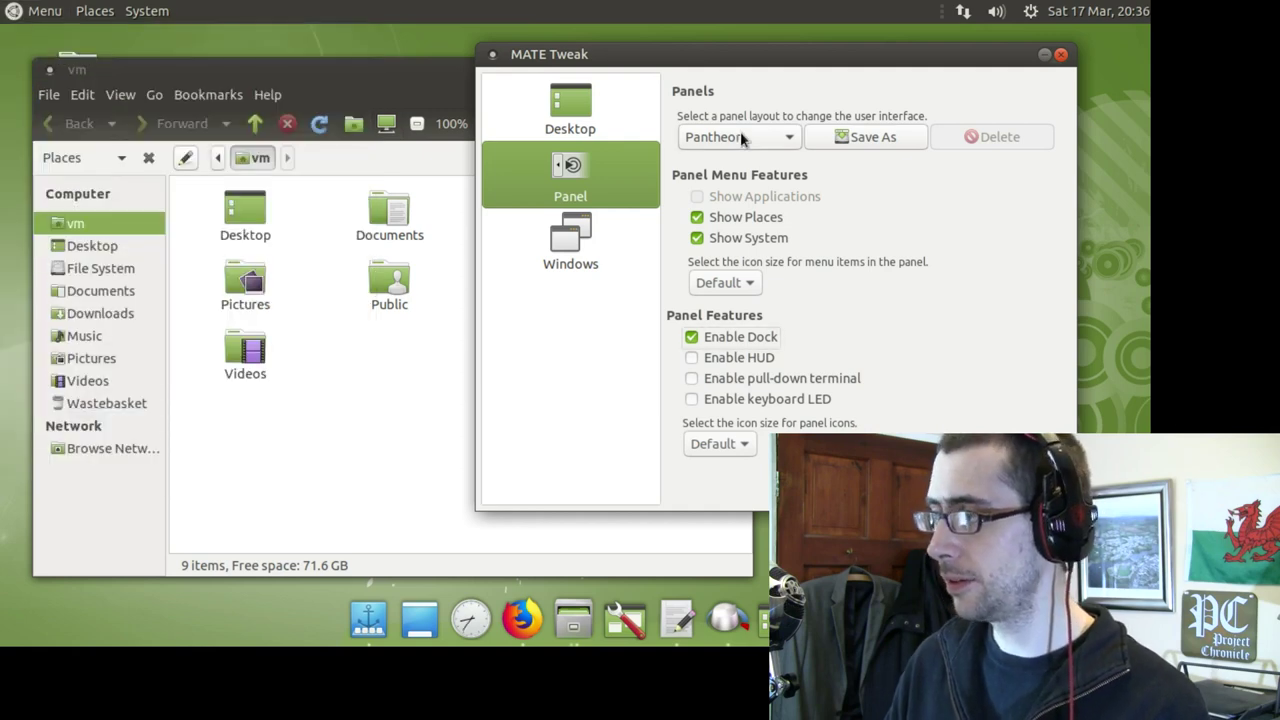
left_click(214, 71)
double_click(316, 79)
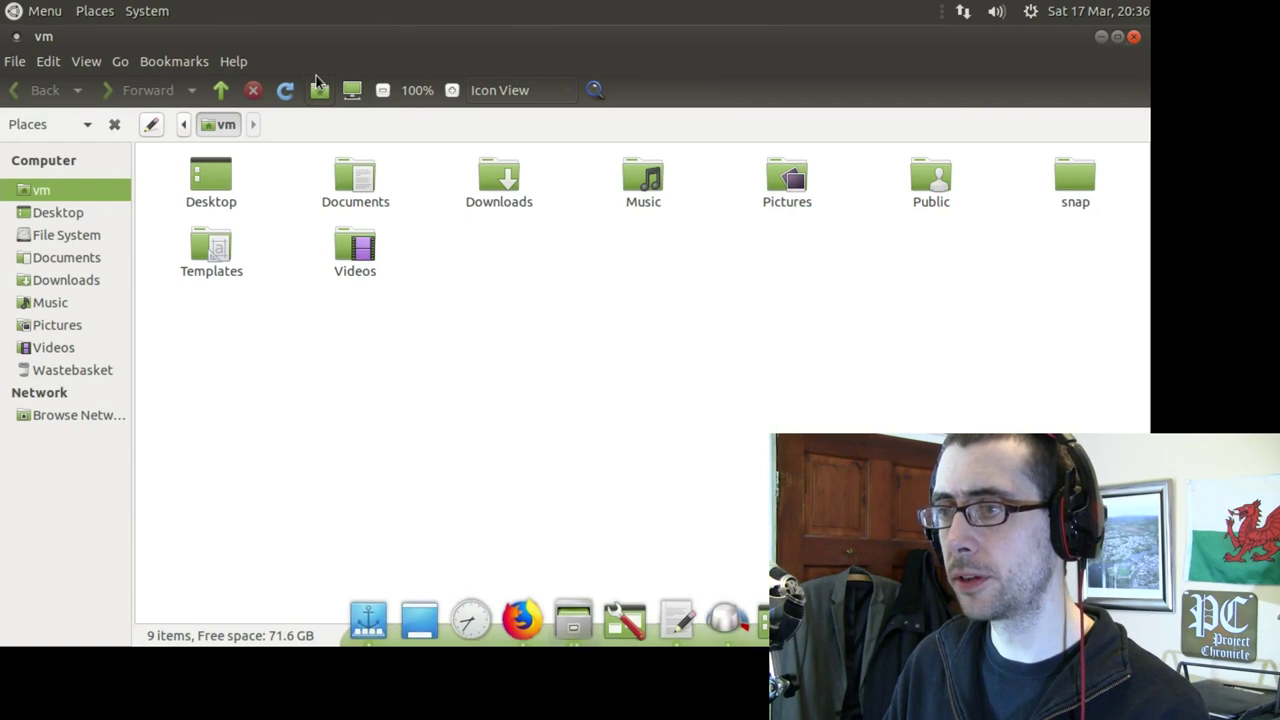
Restore the home folder window and switch MATE Tweak's panel layout back to Cupertino
double_click(392, 45)
left_click(810, 72)
left_click(725, 141)
left_click(730, 82)
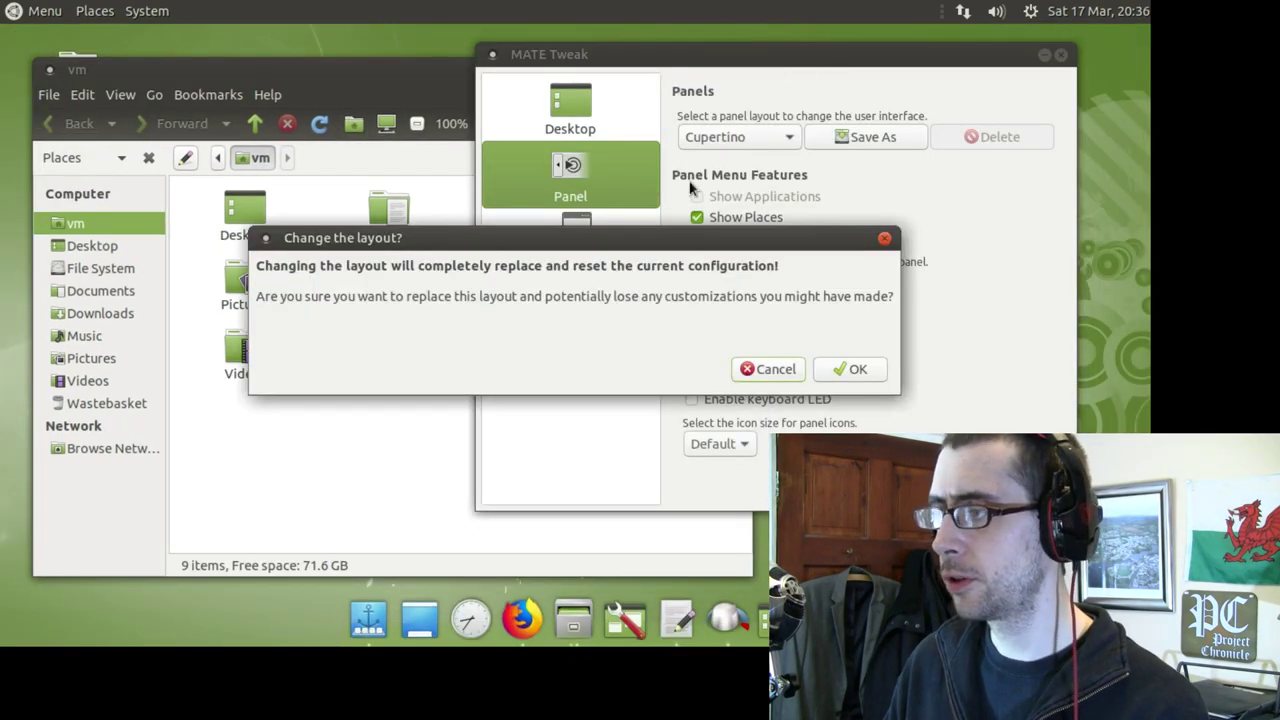
left_click(852, 369)
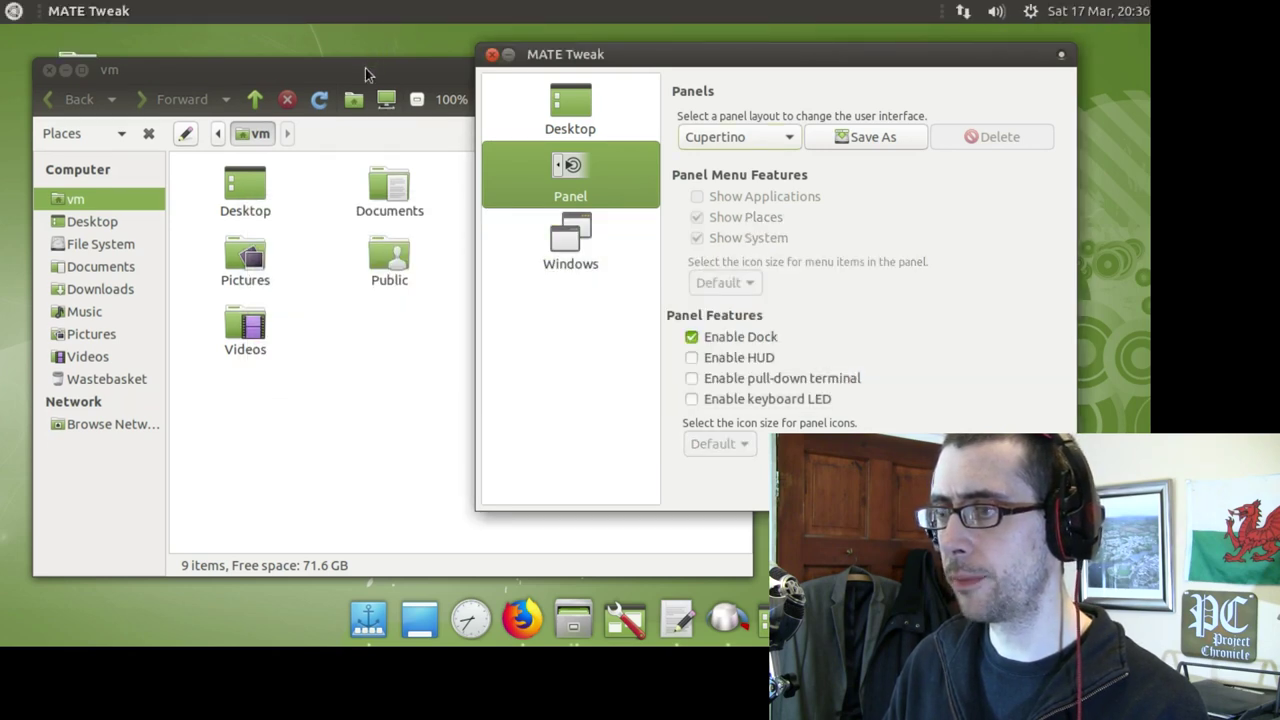
Maximise and restore the home folder window, then nudge it and MATE Tweak into new positions
left_click(365, 68)
double_click(382, 58)
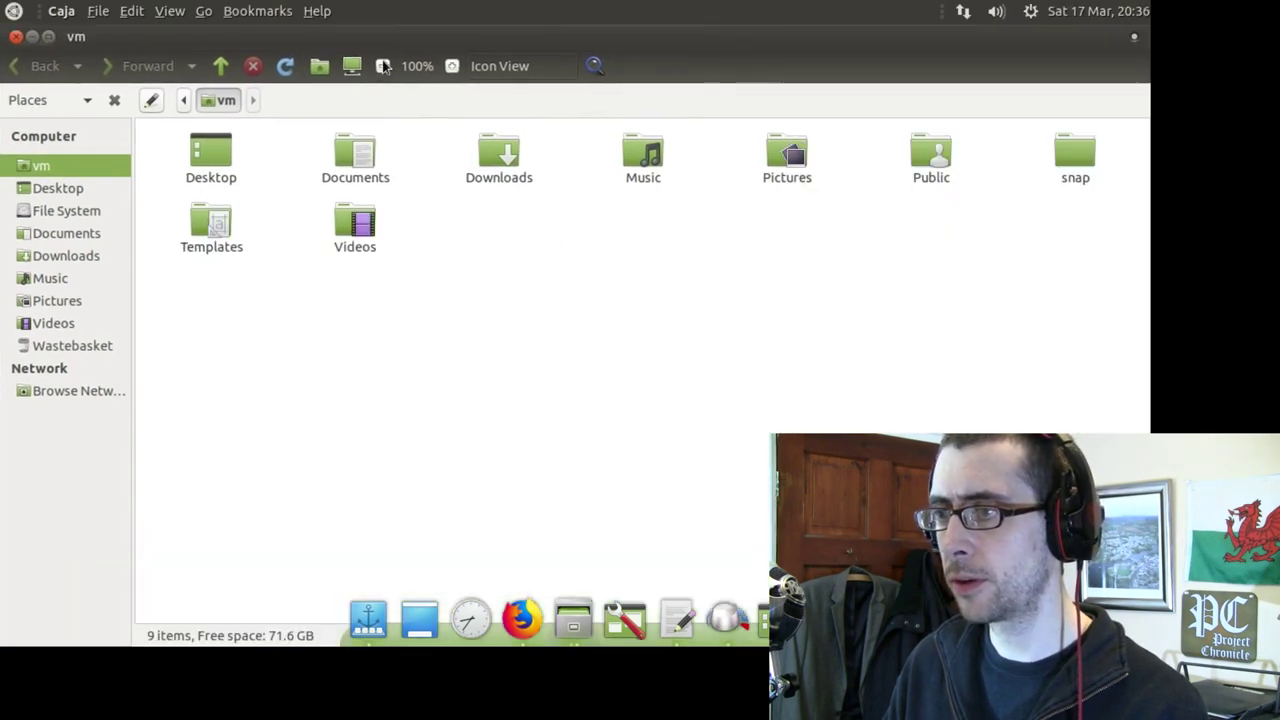
double_click(377, 40)
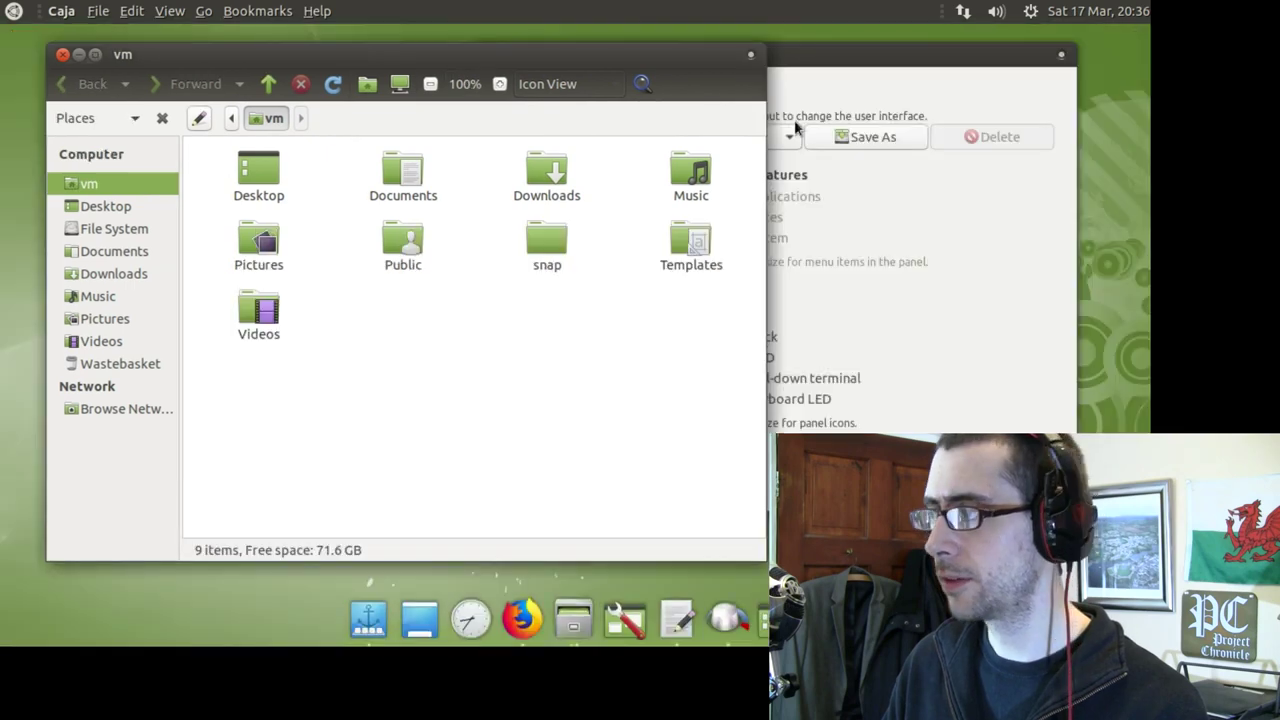
left_click(830, 55)
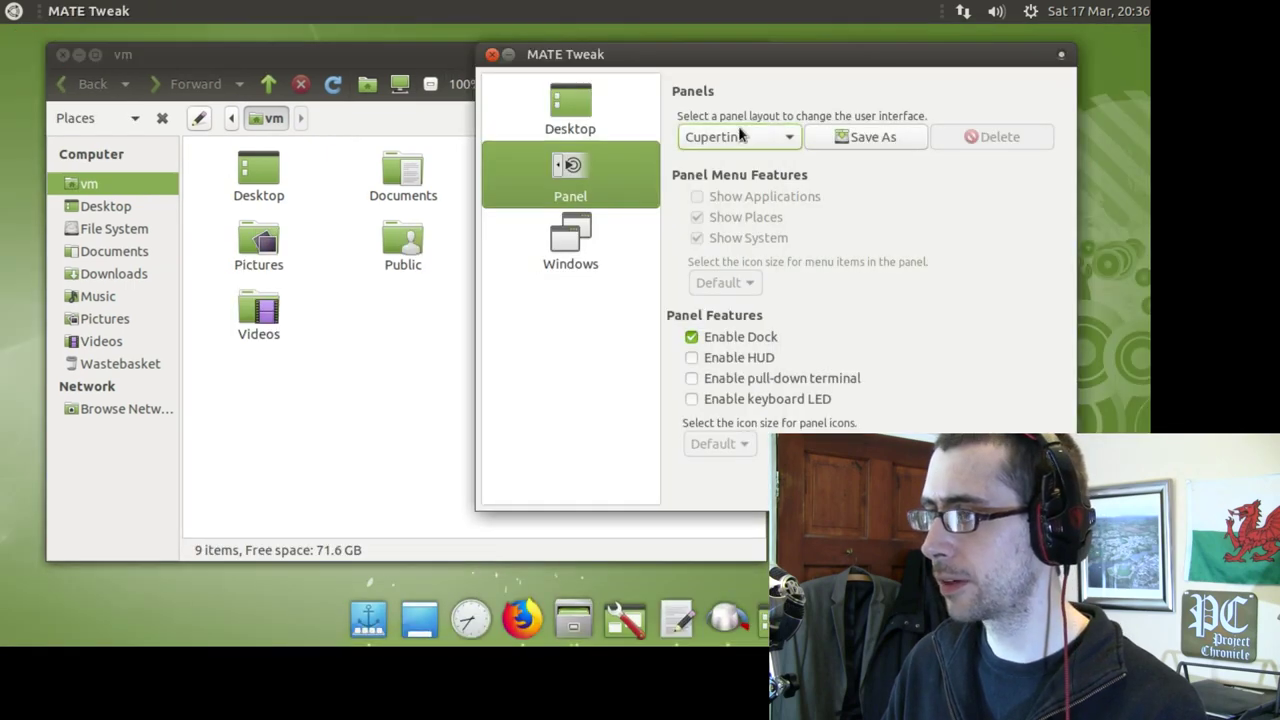
left_click(429, 51)
left_click_drag(434, 57, 431, 54)
left_click(793, 61)
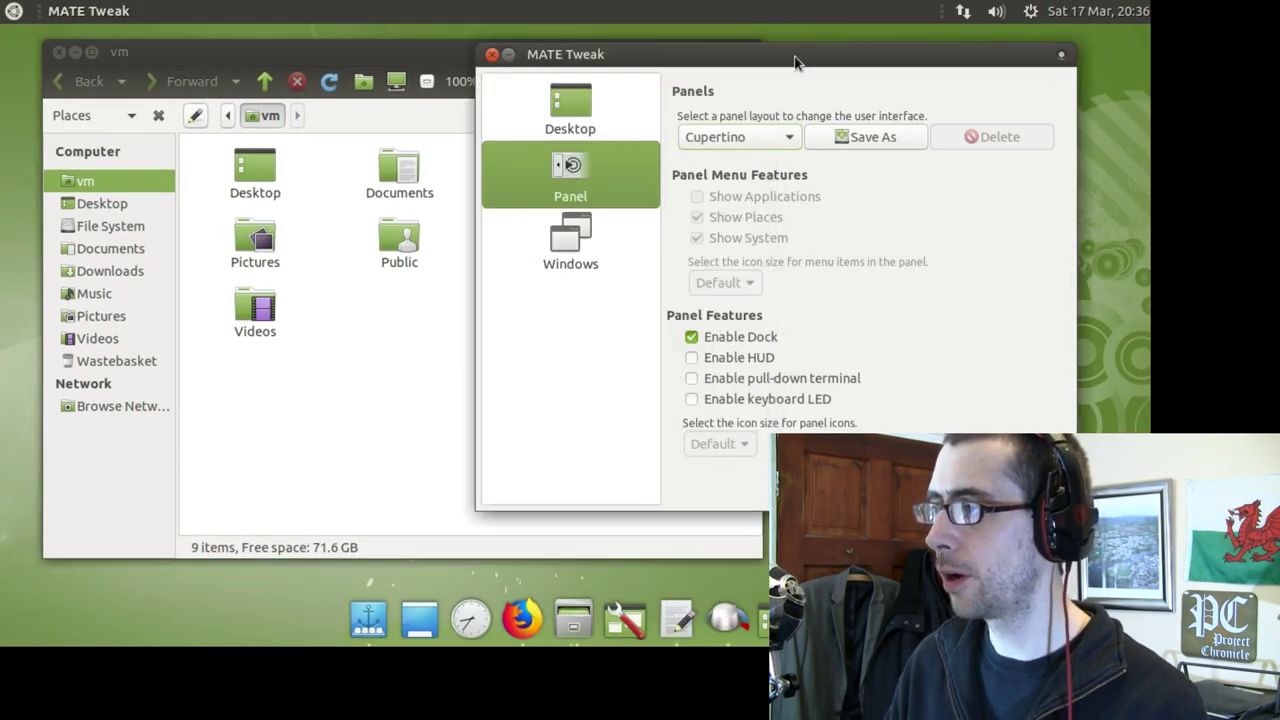
left_click_drag(794, 62, 814, 76)
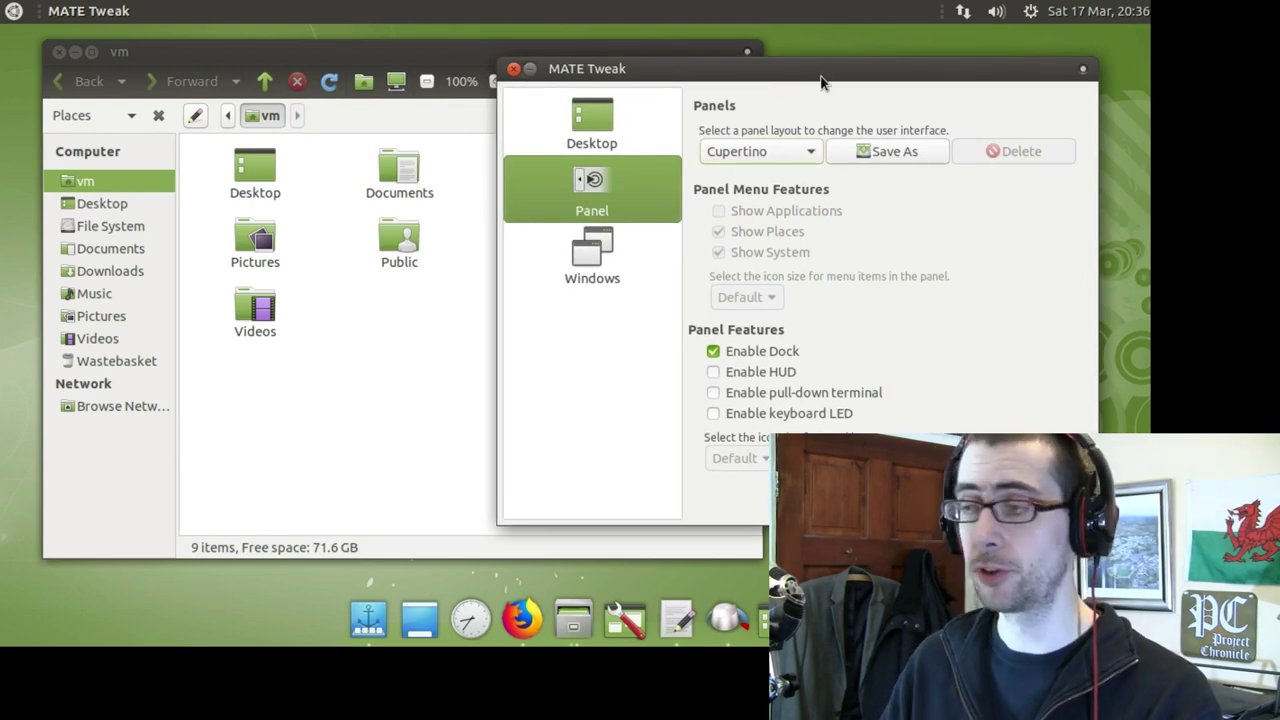
Switch the panel layout to Pantheon and confirm that it replaces the current layout
left_click(794, 150)
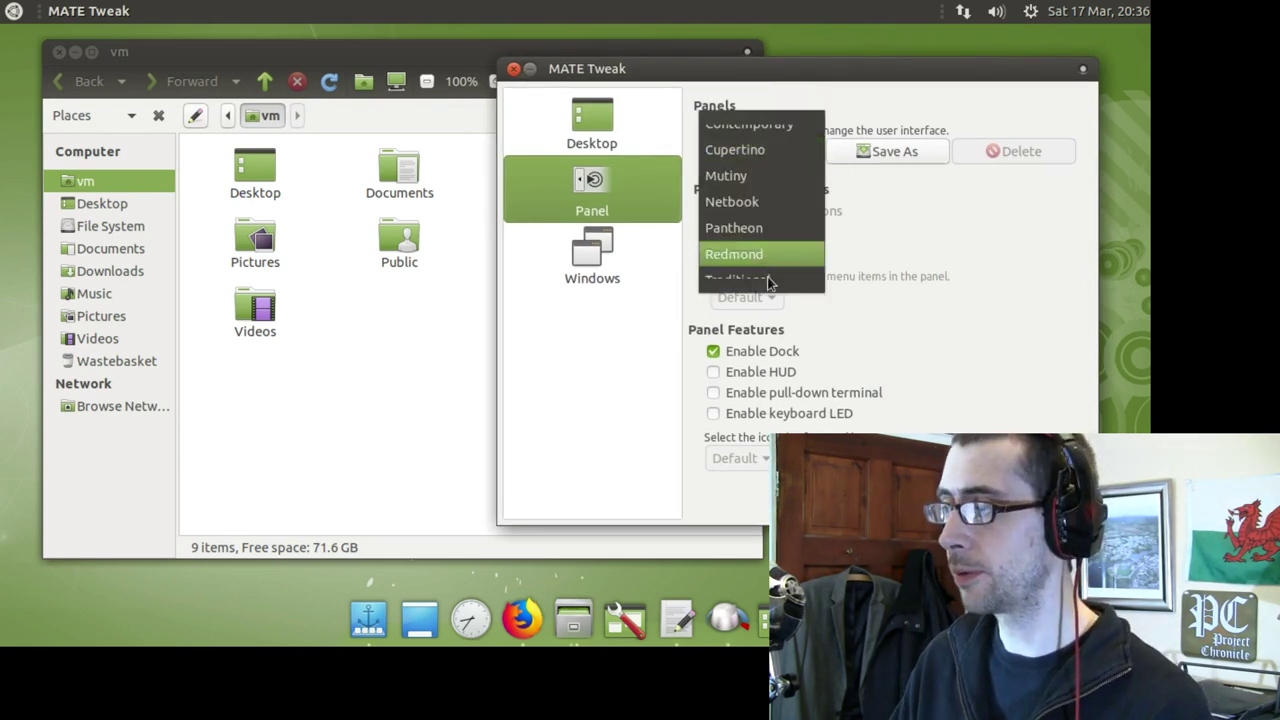
left_click(768, 214)
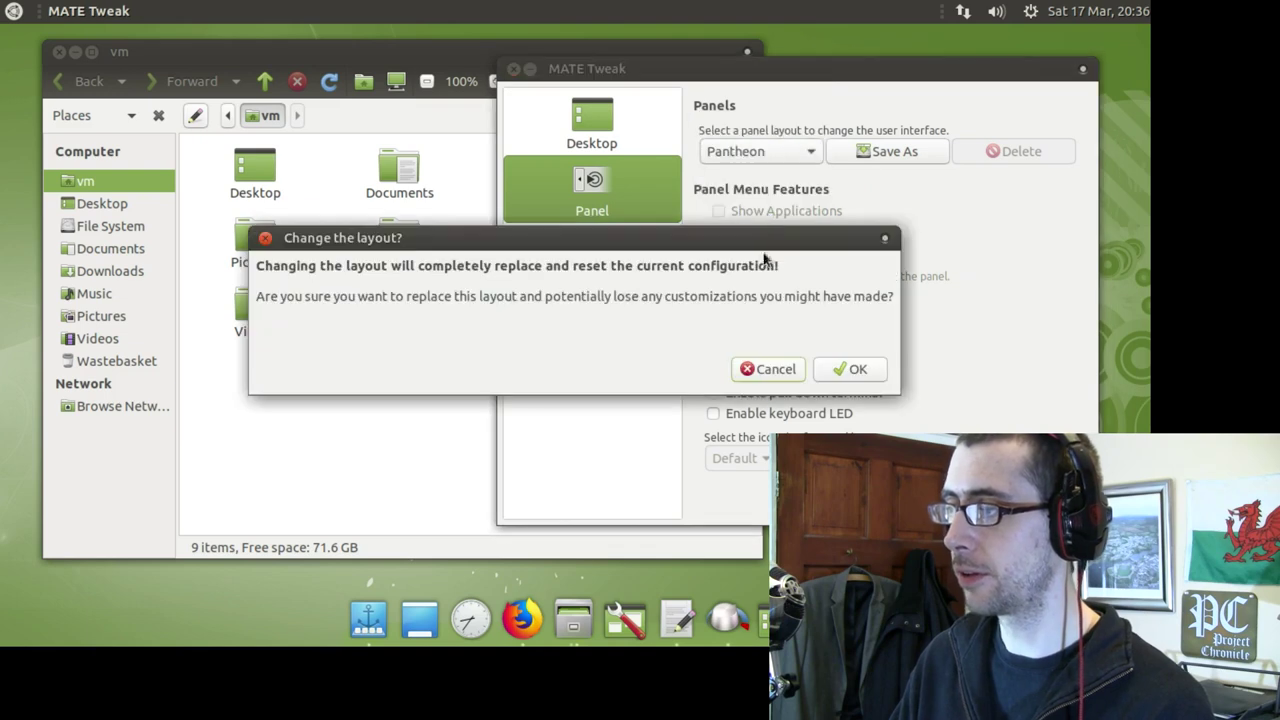
left_click(851, 370)
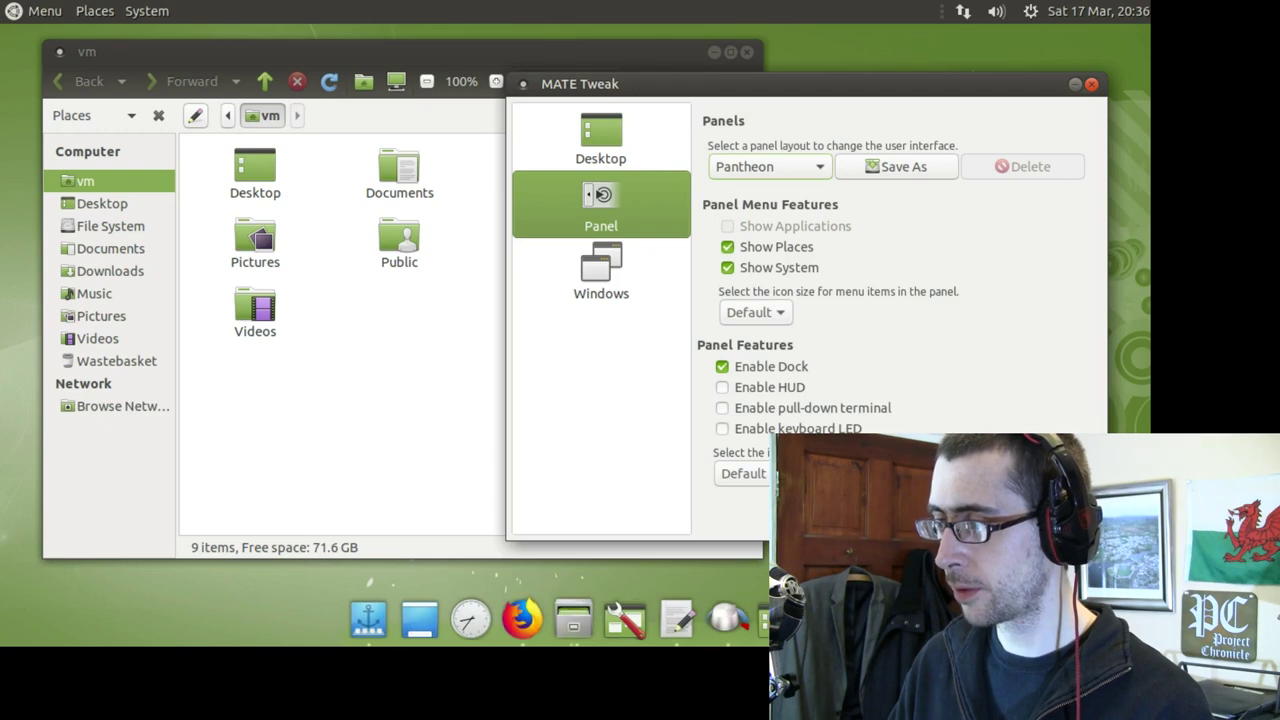
Move the home folder window right and browse the Menu, Places and System panel menus
left_click_drag(354, 64, 431, 66)
left_click(52, 18)
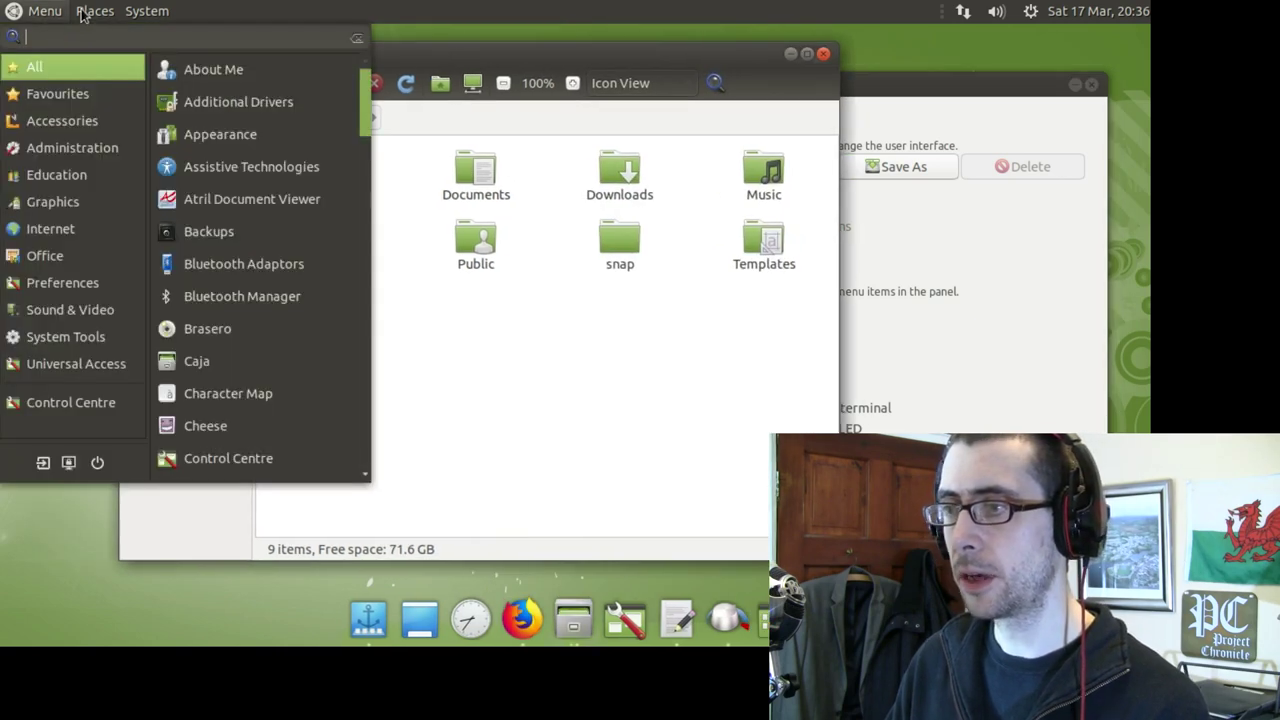
left_click(83, 14)
left_click(95, 11)
left_click(147, 11)
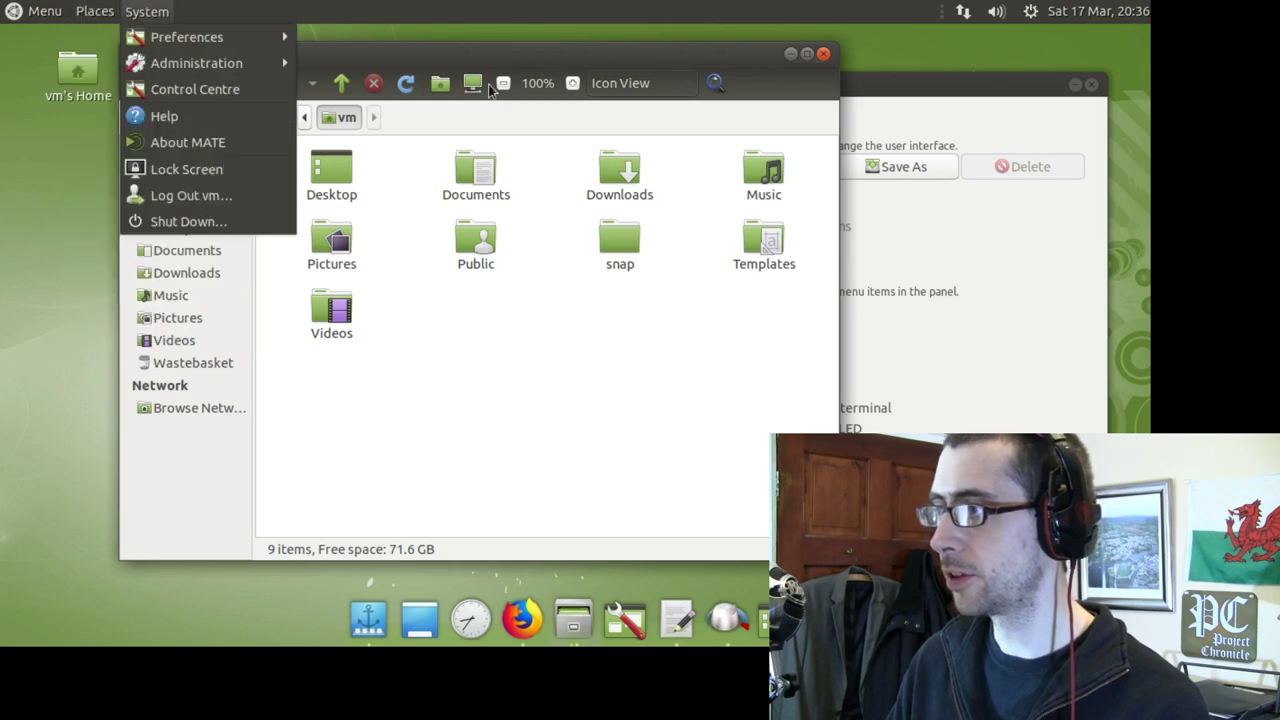
left_click(534, 58)
left_click(914, 84)
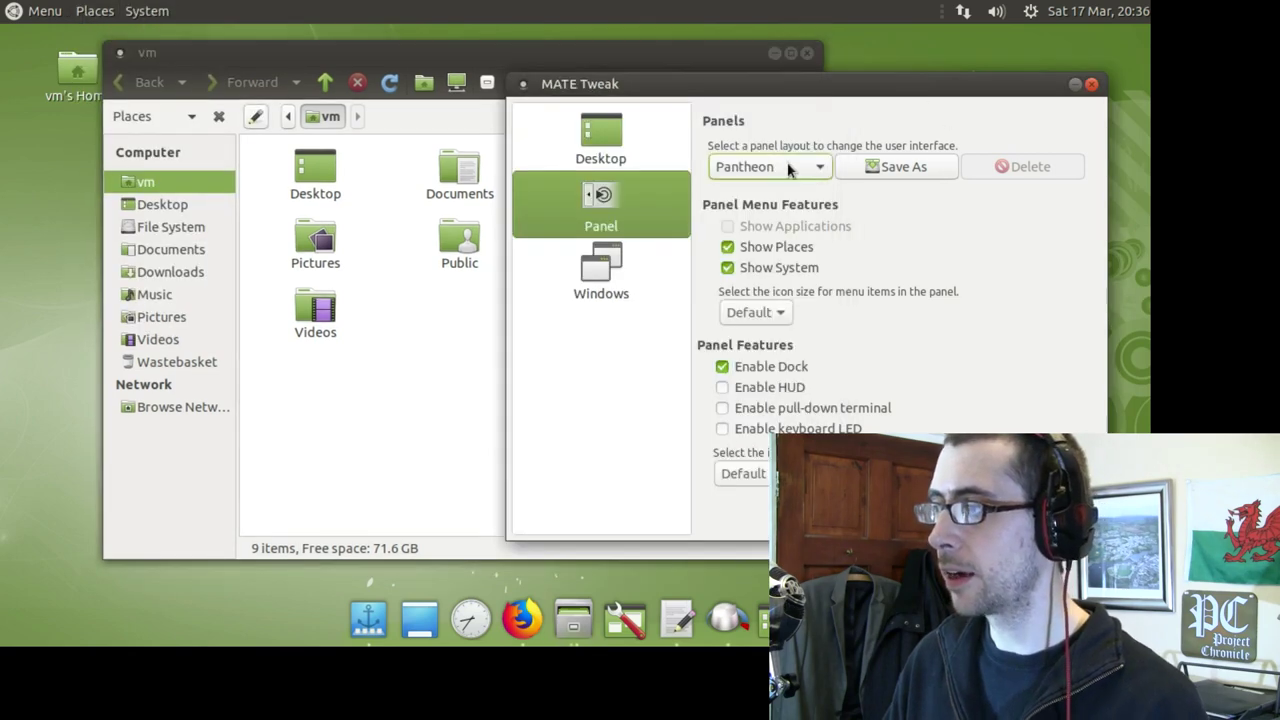
left_click(788, 170)
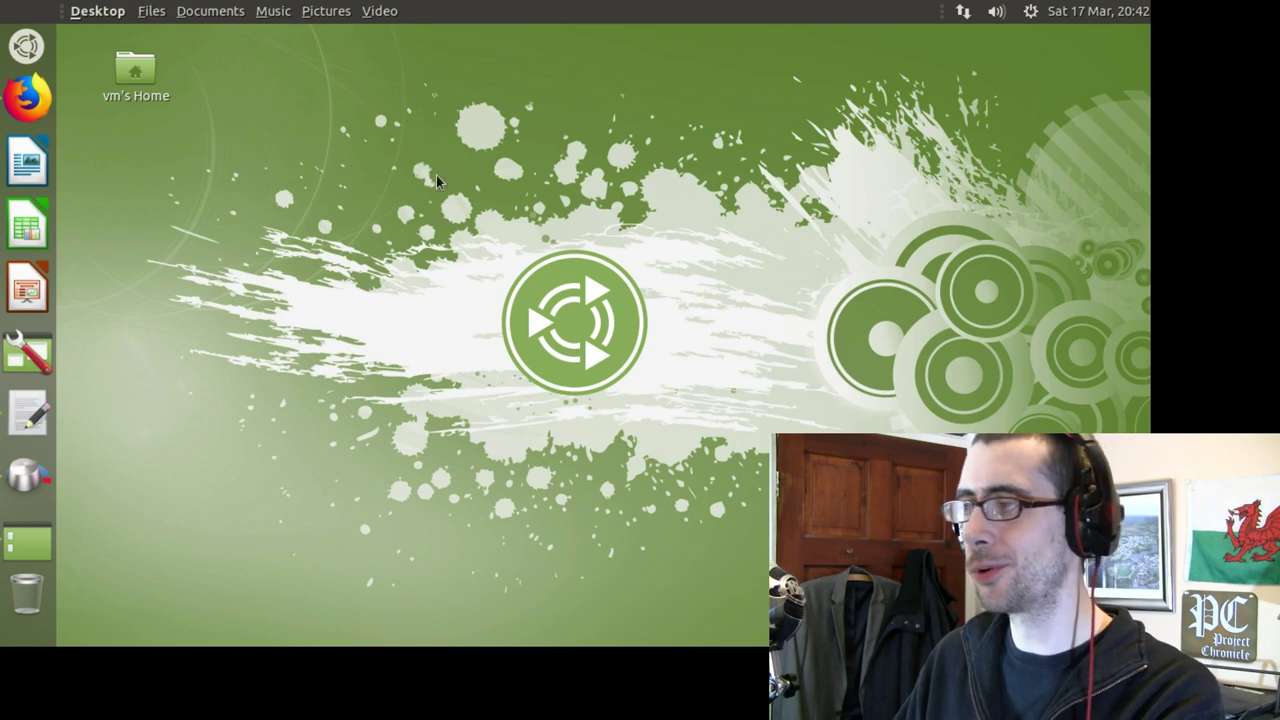
left_click(26, 52)
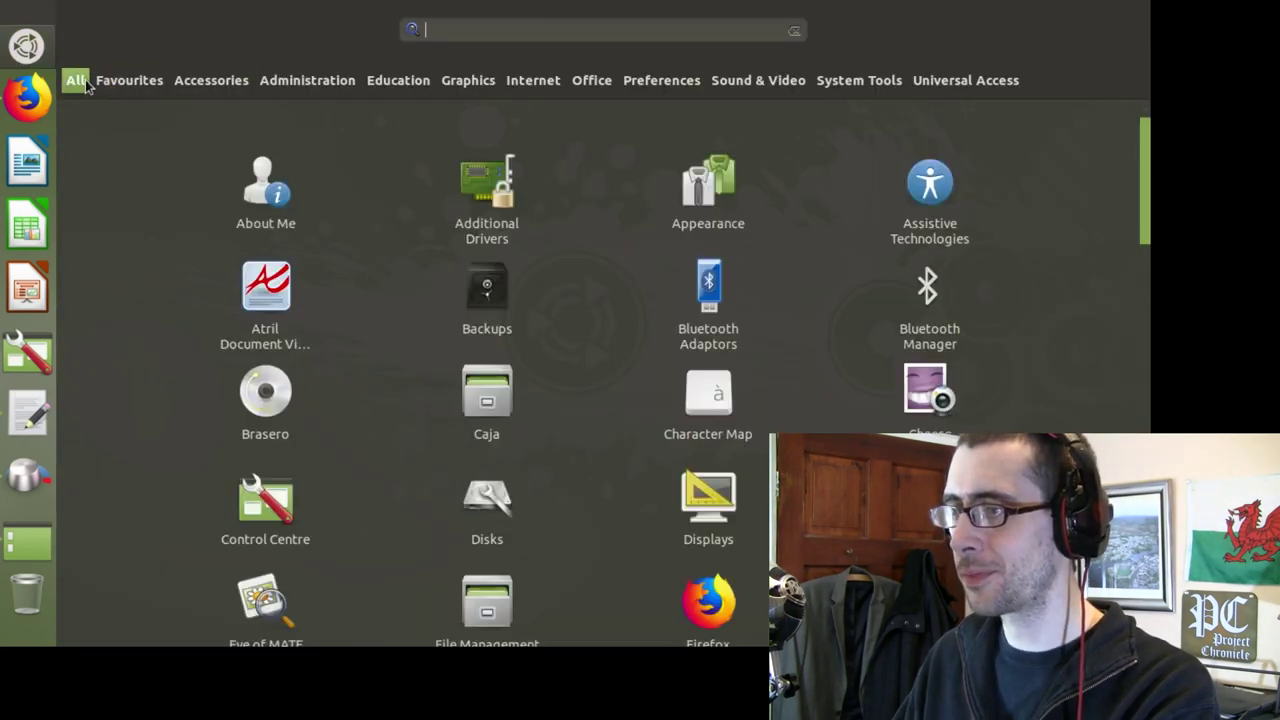
mouse_move(253, 93)
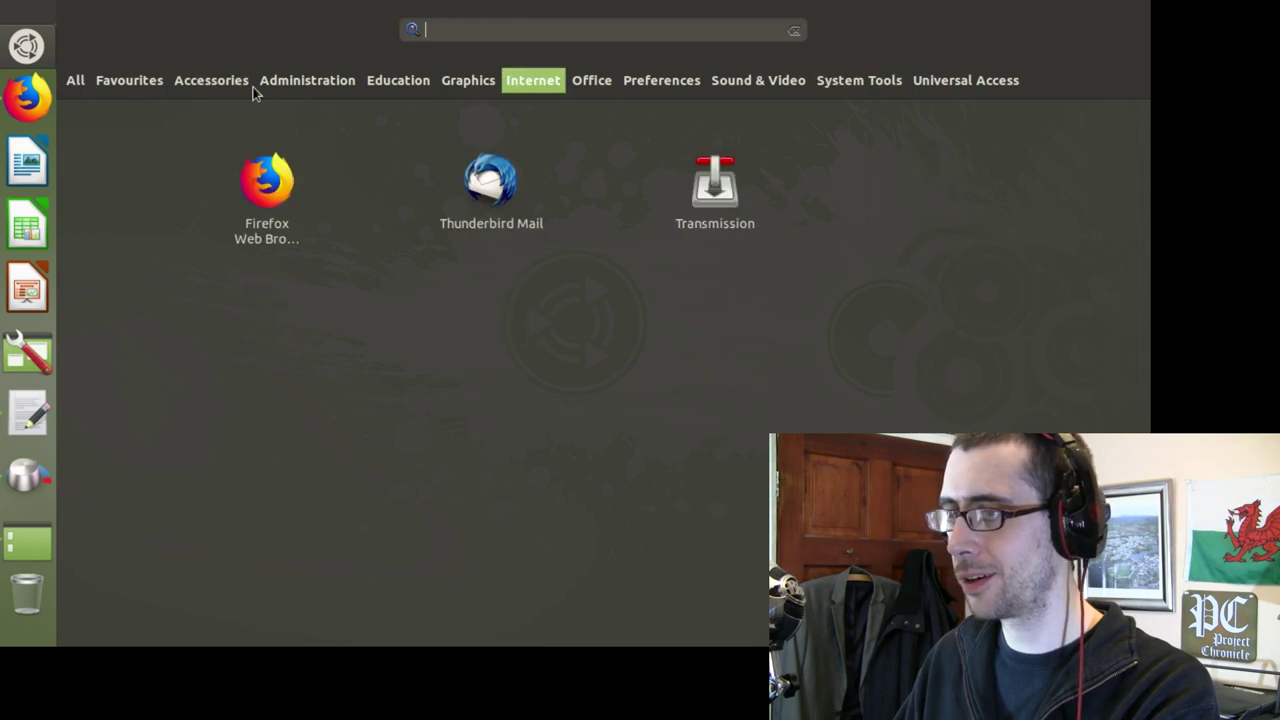
mouse_move(75, 82)
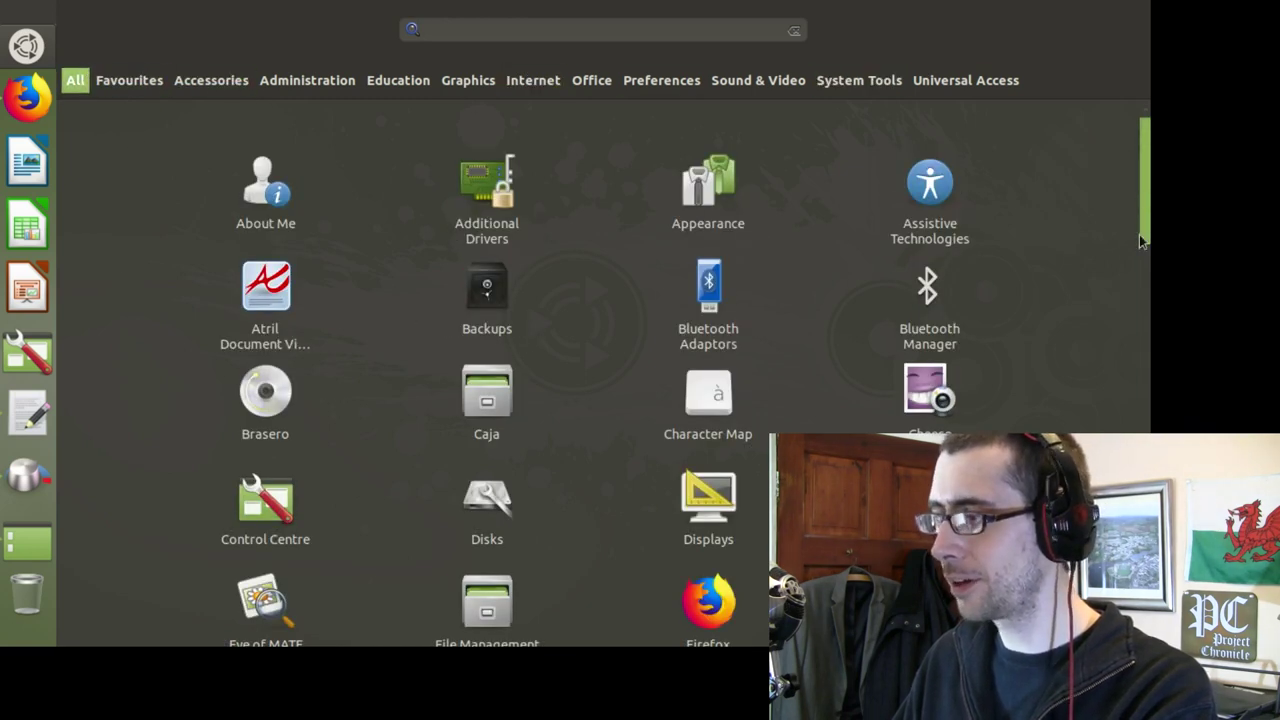
scroll(1137, 277, "down", 1)
scroll(1136, 277, "down", 15)
scroll(1133, 268, "up", 16)
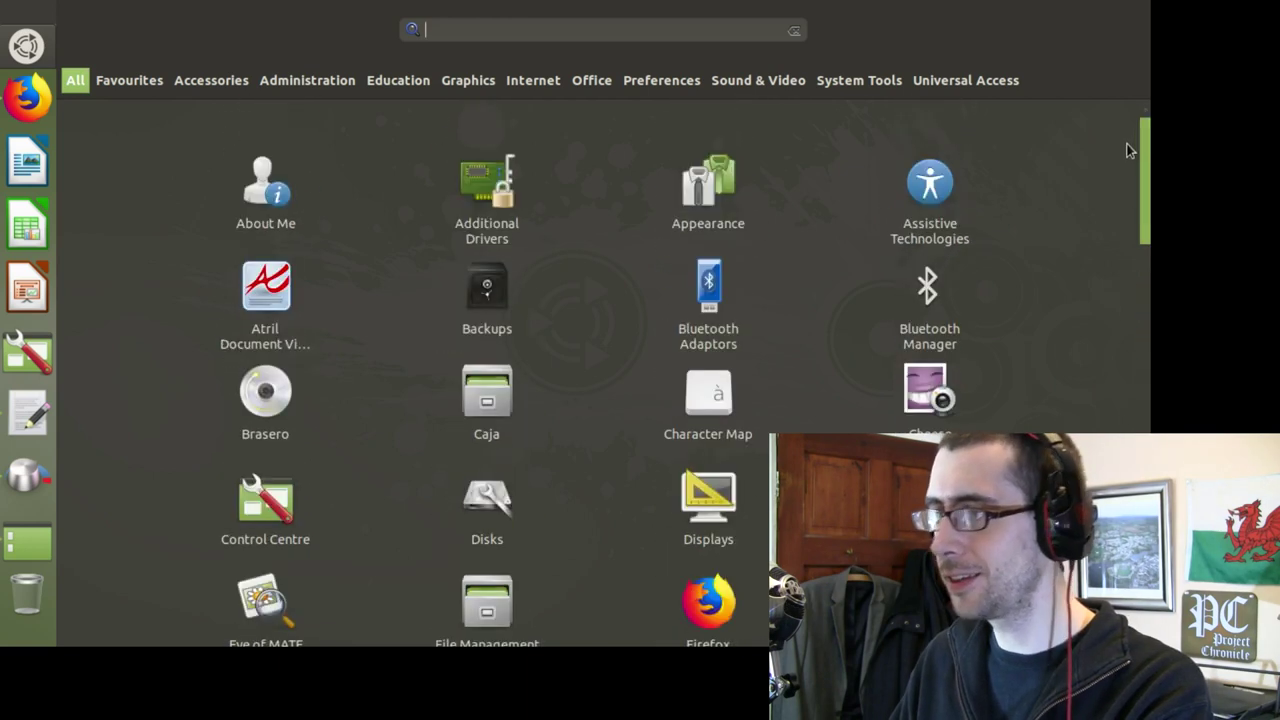
mouse_move(202, 82)
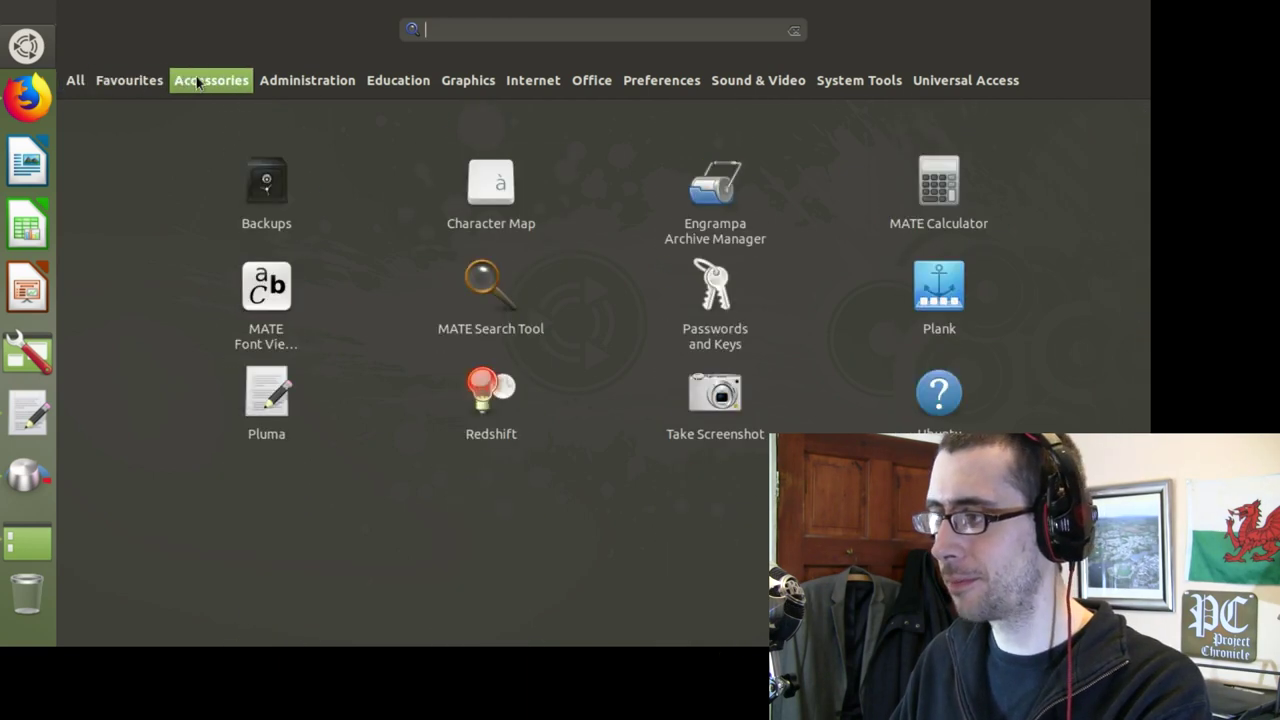
mouse_move(531, 87)
left_click(26, 46)
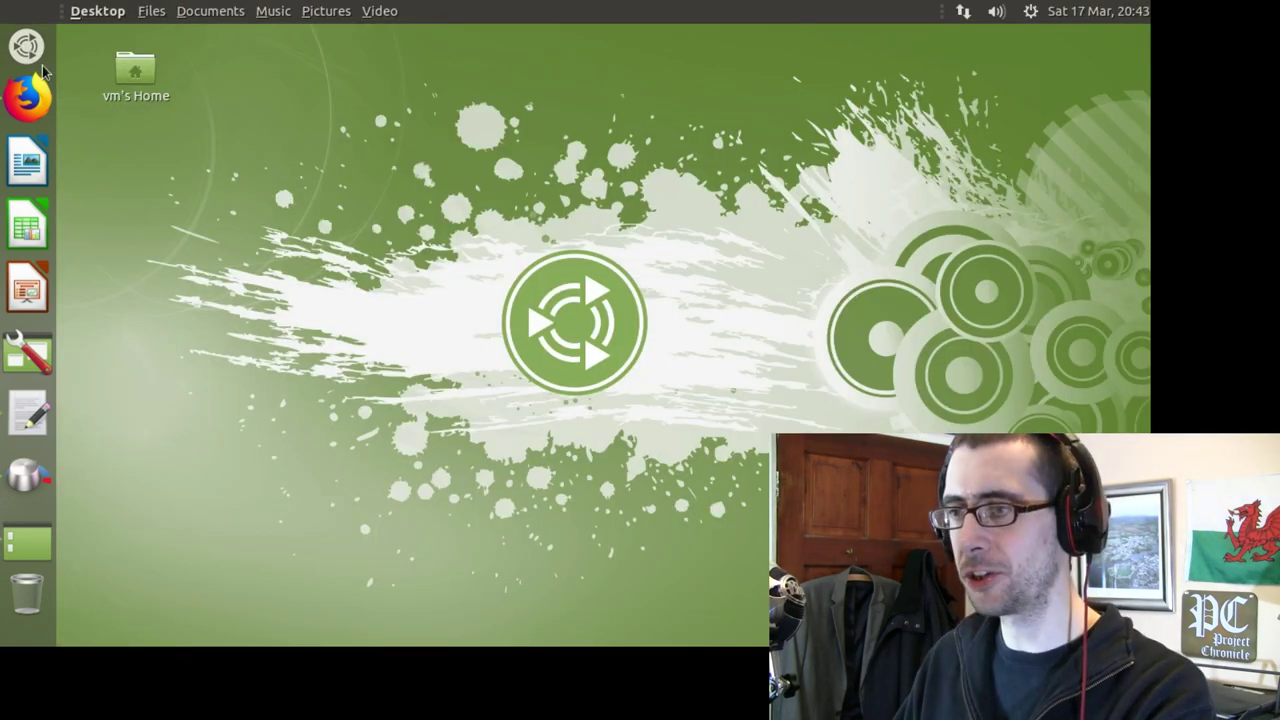
left_click(30, 50)
mouse_move(553, 90)
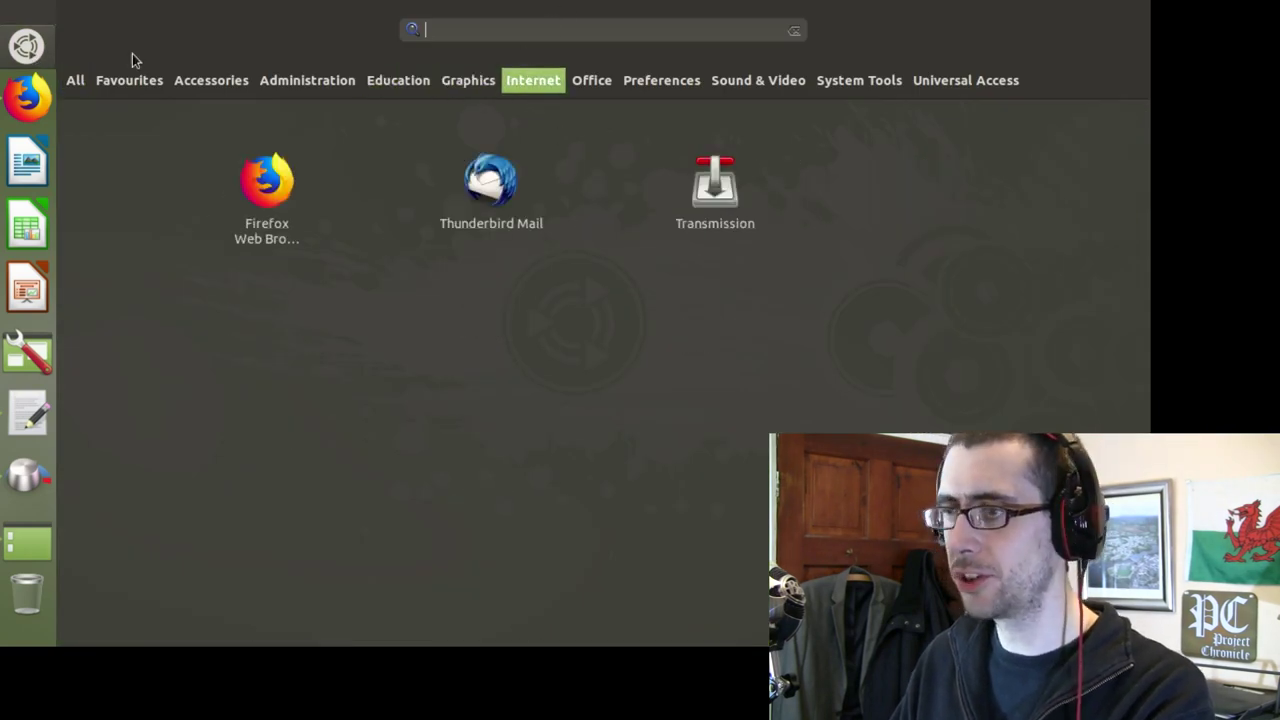
left_click(27, 55)
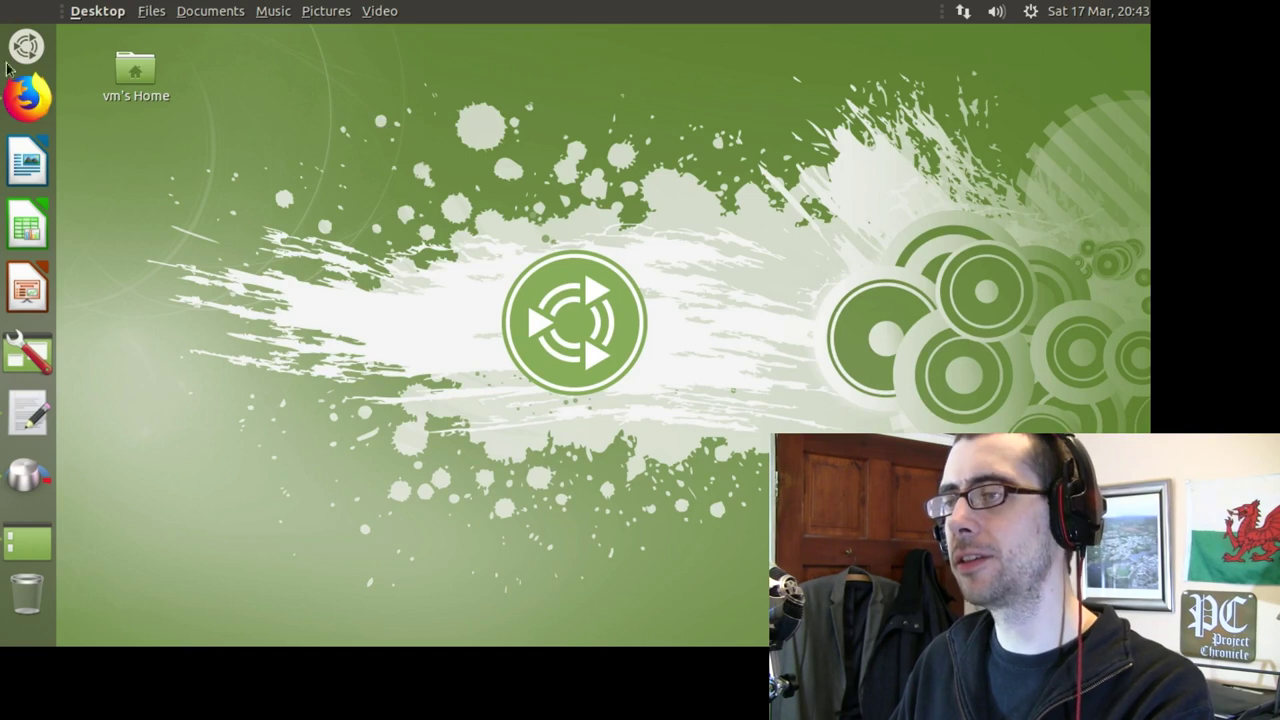
left_click(22, 50)
mouse_move(120, 88)
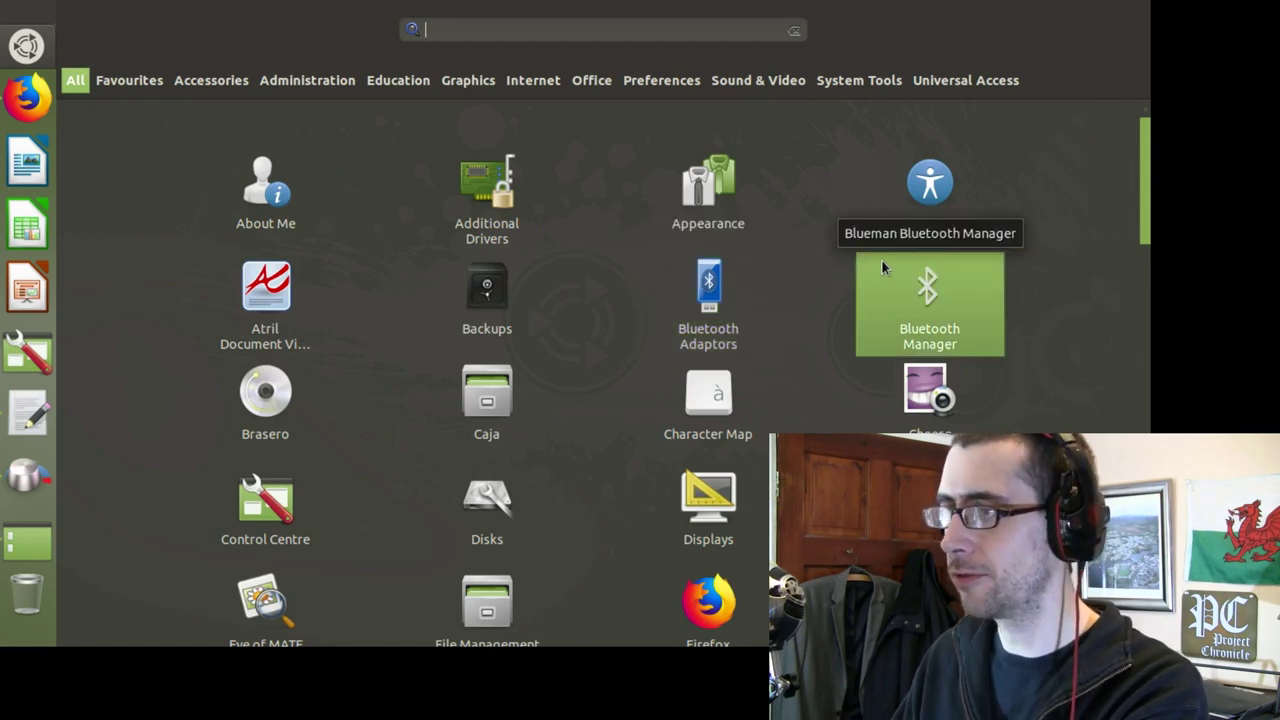
left_click(31, 42)
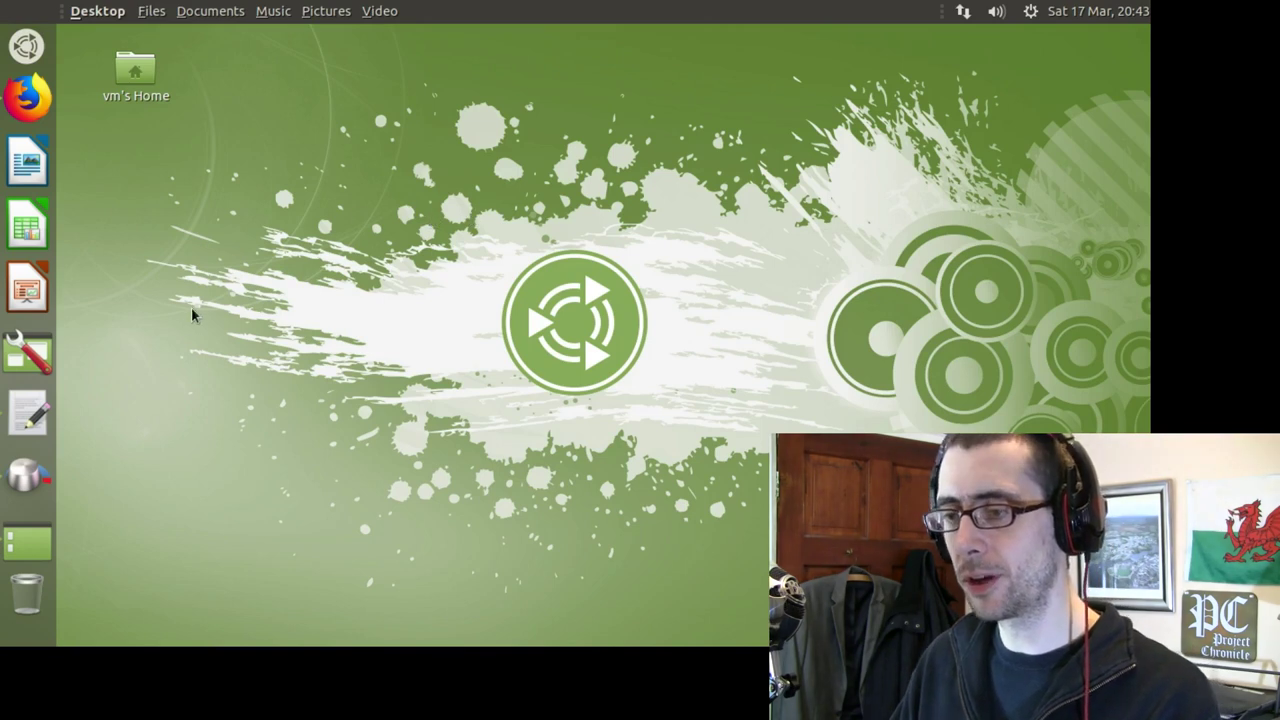
Launch Pluma from the dock, move its window up-left and maximise it
left_click(22, 415)
left_click_drag(863, 124, 626, 97)
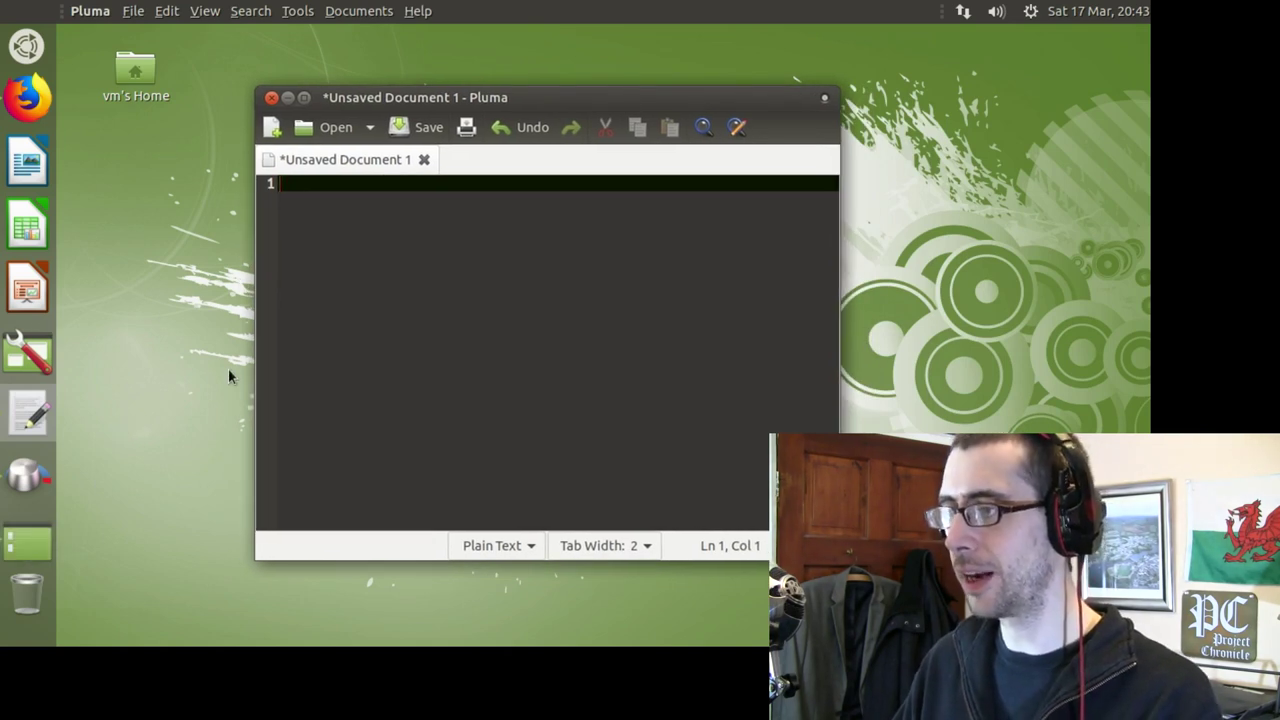
double_click(560, 95)
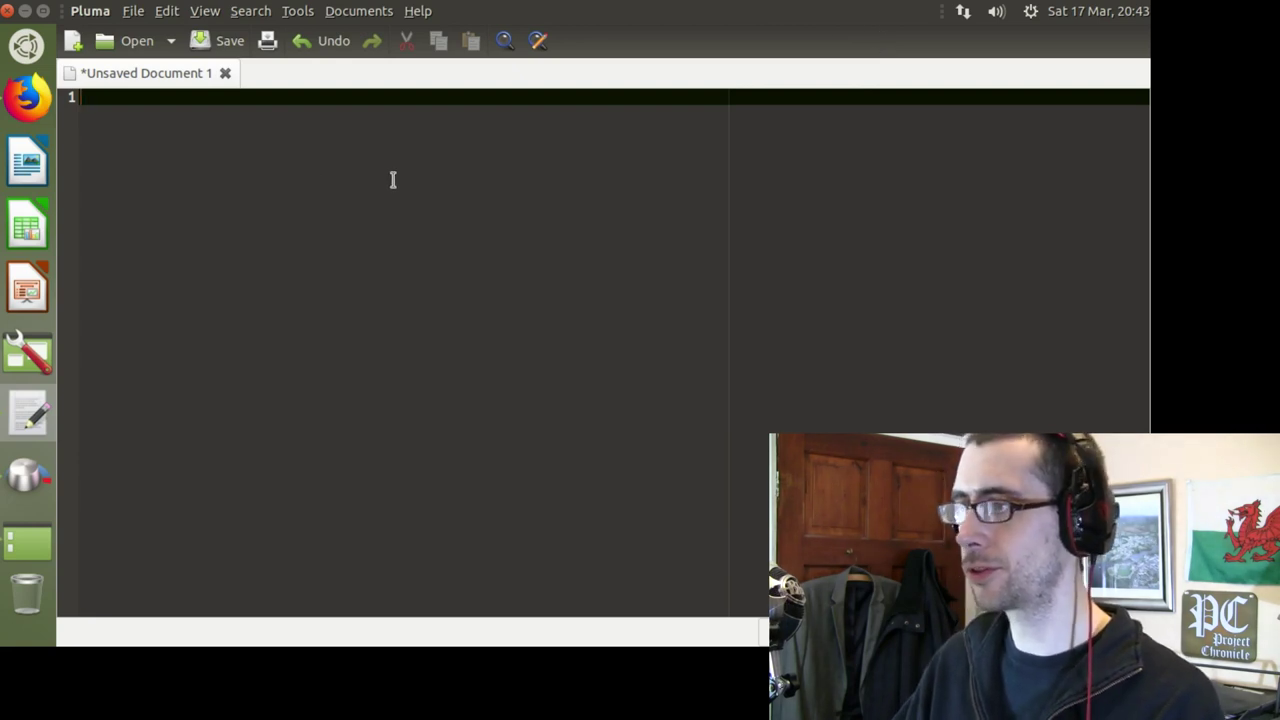
Browse Pluma's File menu in the top panel, then restore, re-maximise and restore the window
left_click(134, 12)
mouse_move(228, 17)
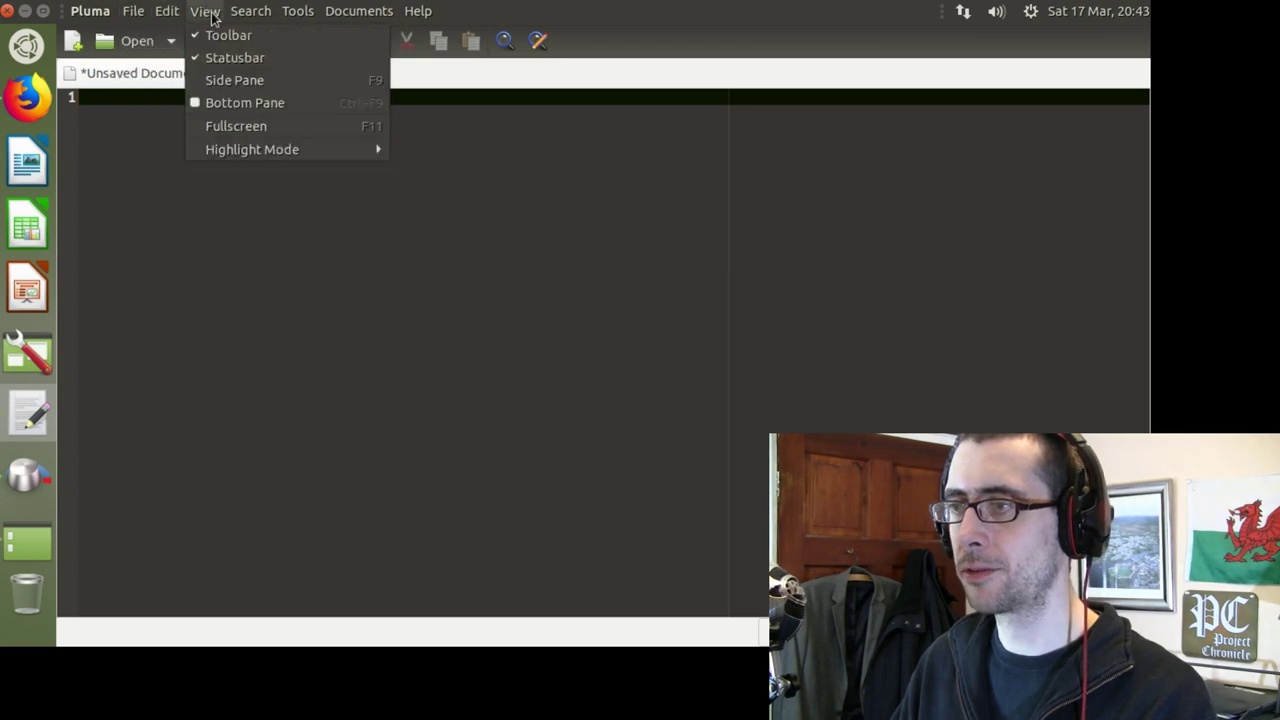
left_click(37, 28)
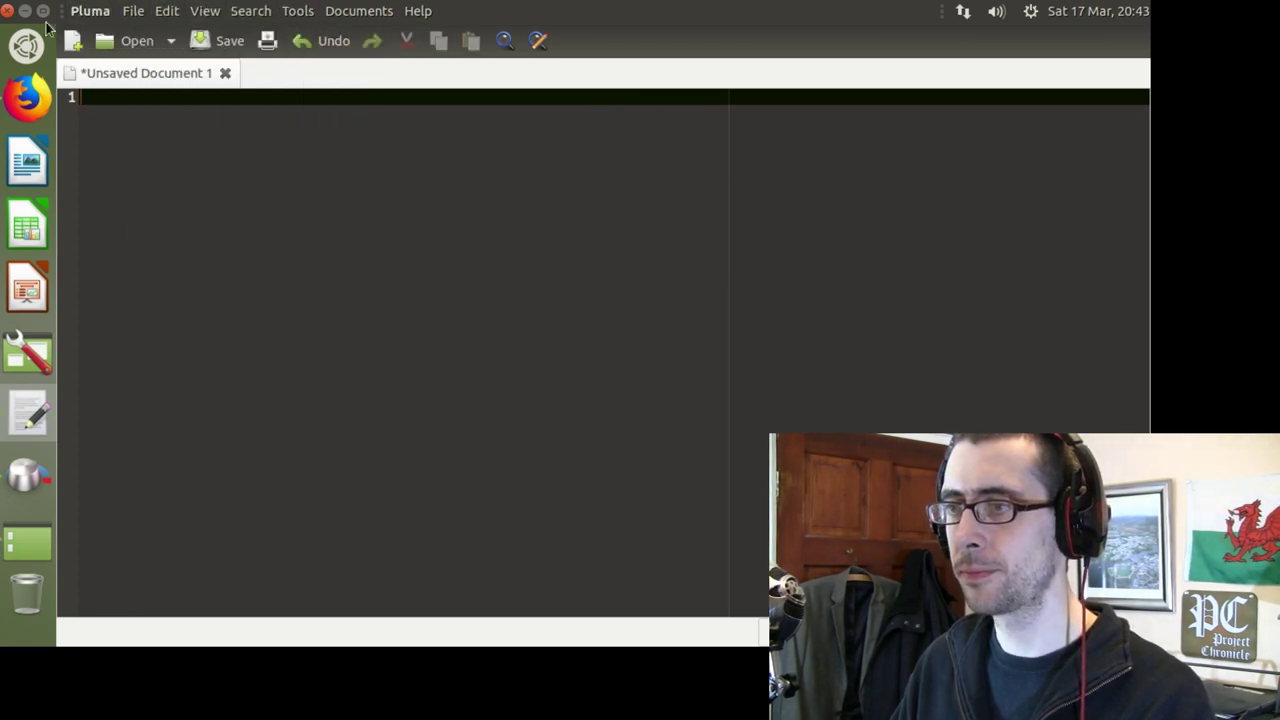
left_click(43, 11)
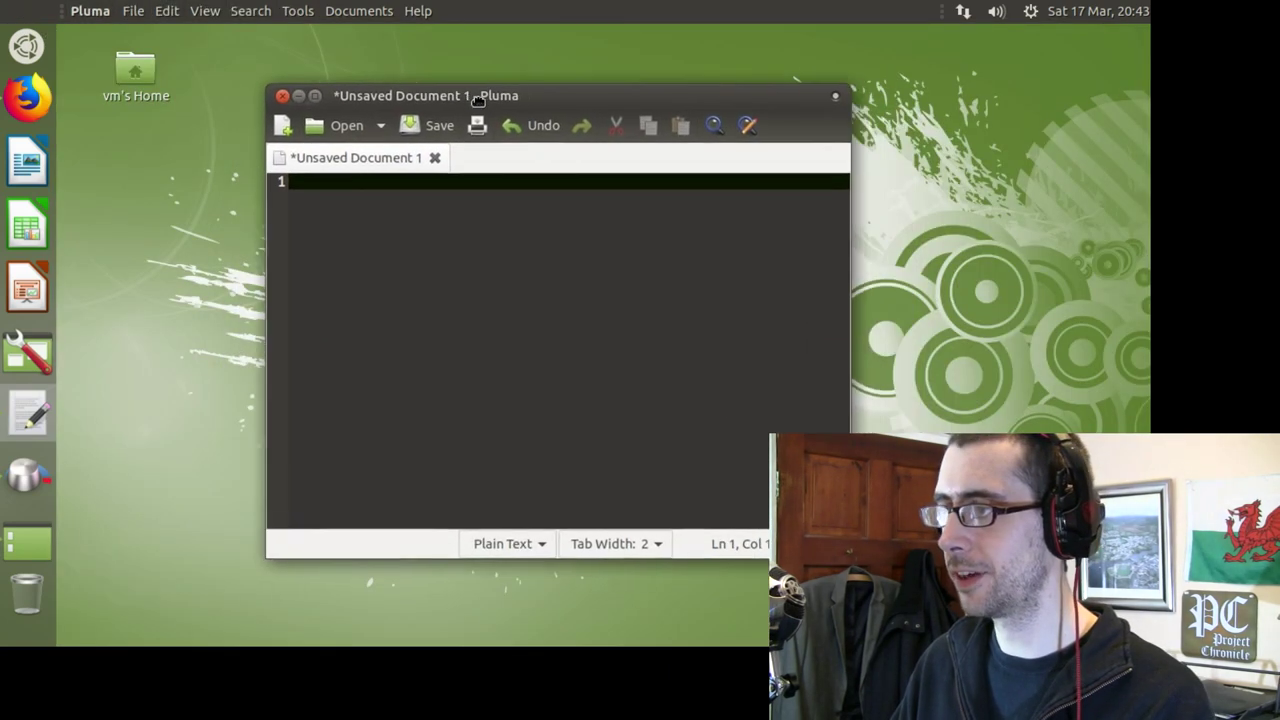
double_click(485, 96)
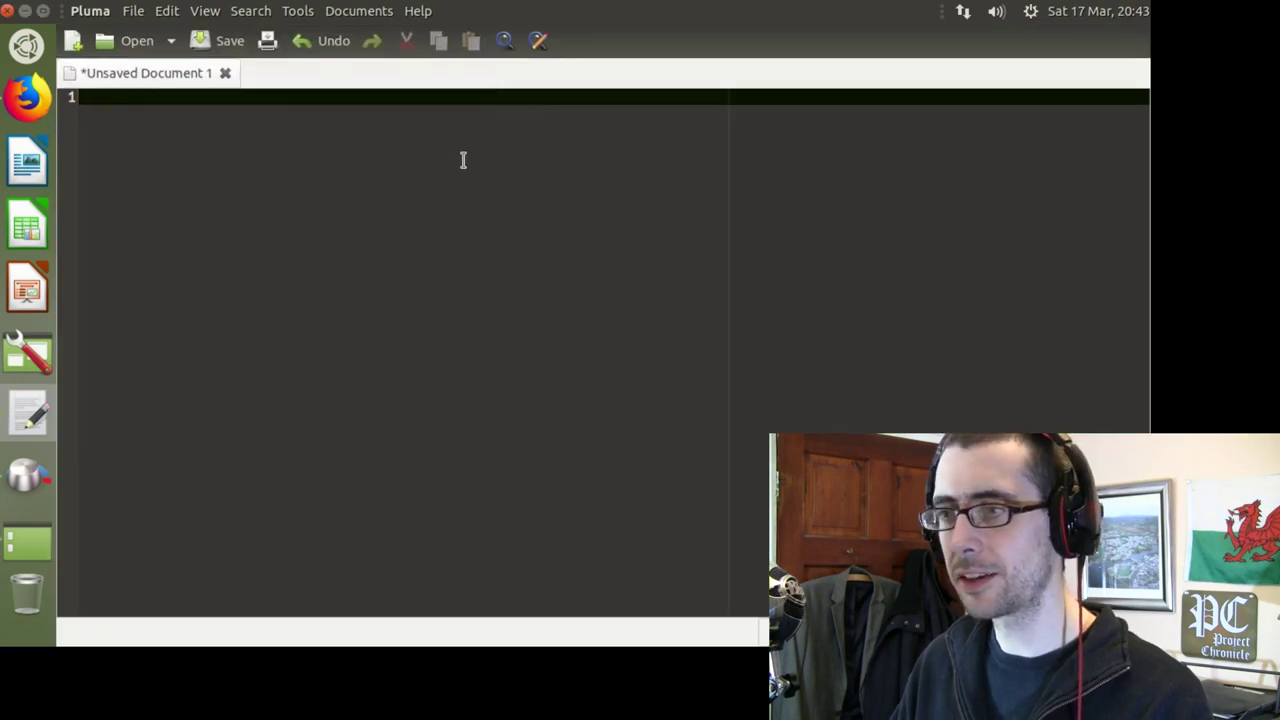
left_click(43, 11)
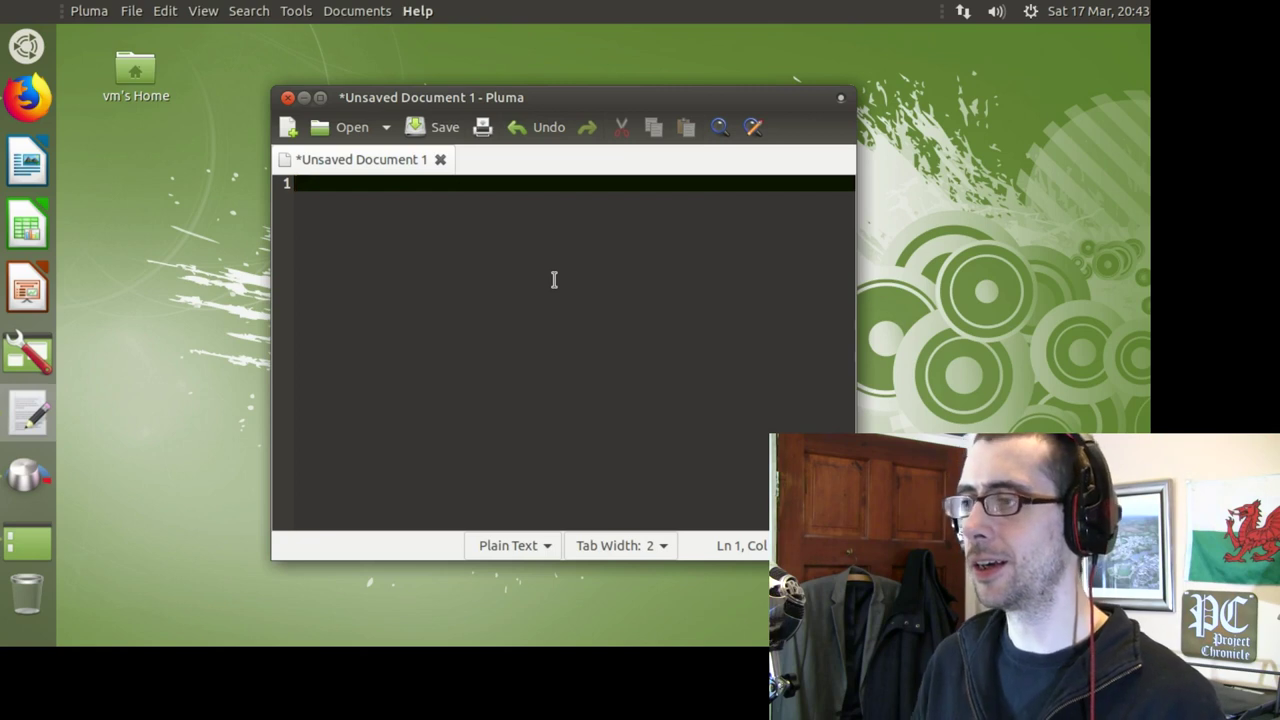
Toggle Pluma between maximised and floating again, check the Tools menu, and nudge it up-left
double_click(614, 100)
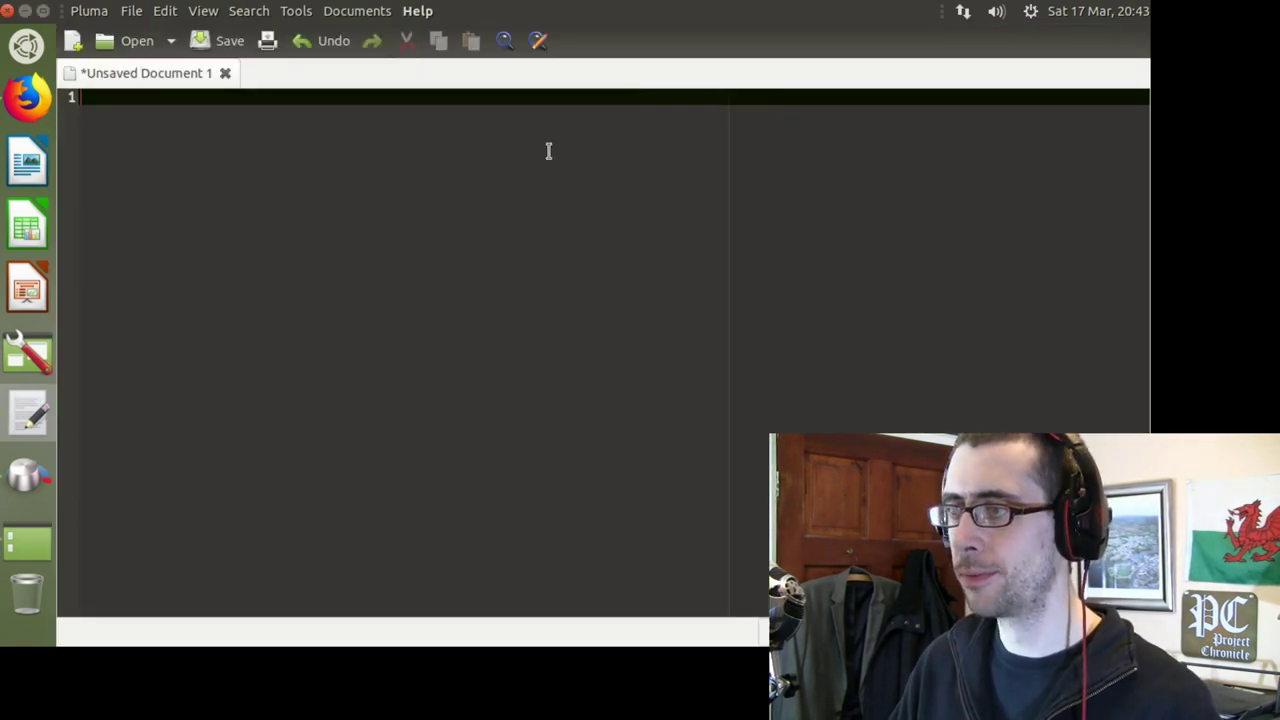
left_click(44, 11)
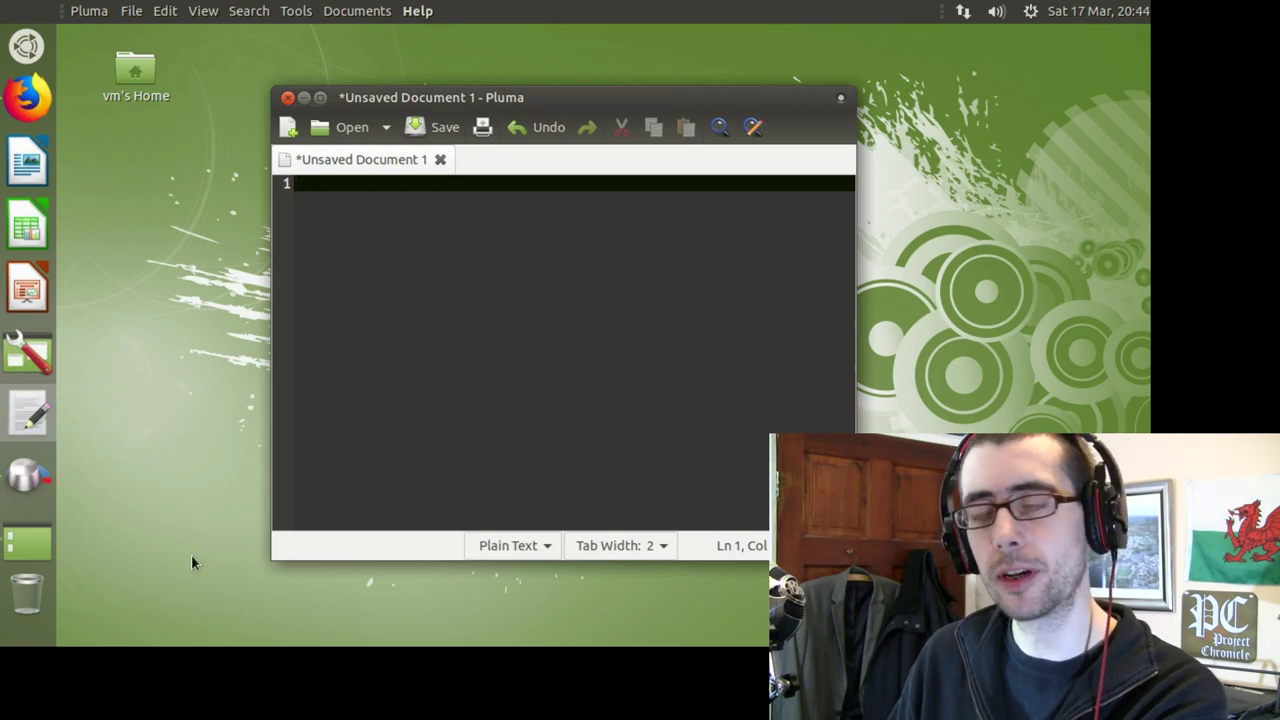
double_click(659, 105)
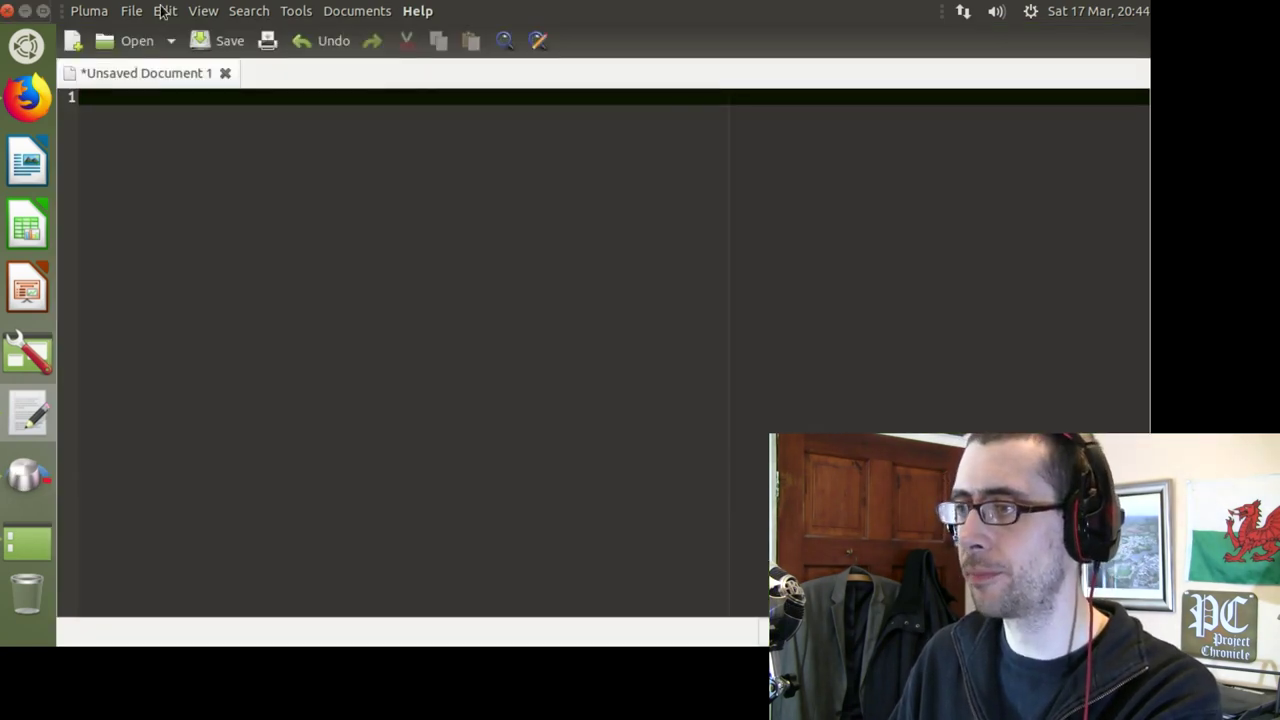
left_click(297, 10)
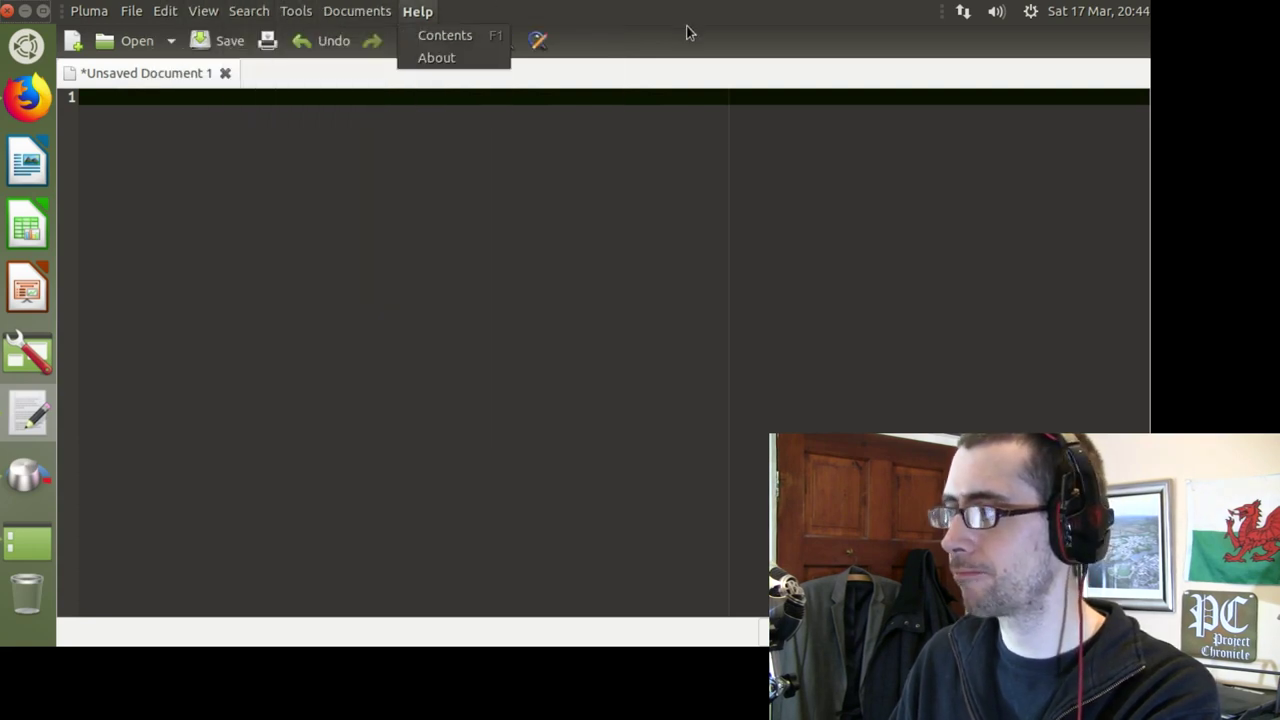
left_click(695, 55)
left_click(43, 11)
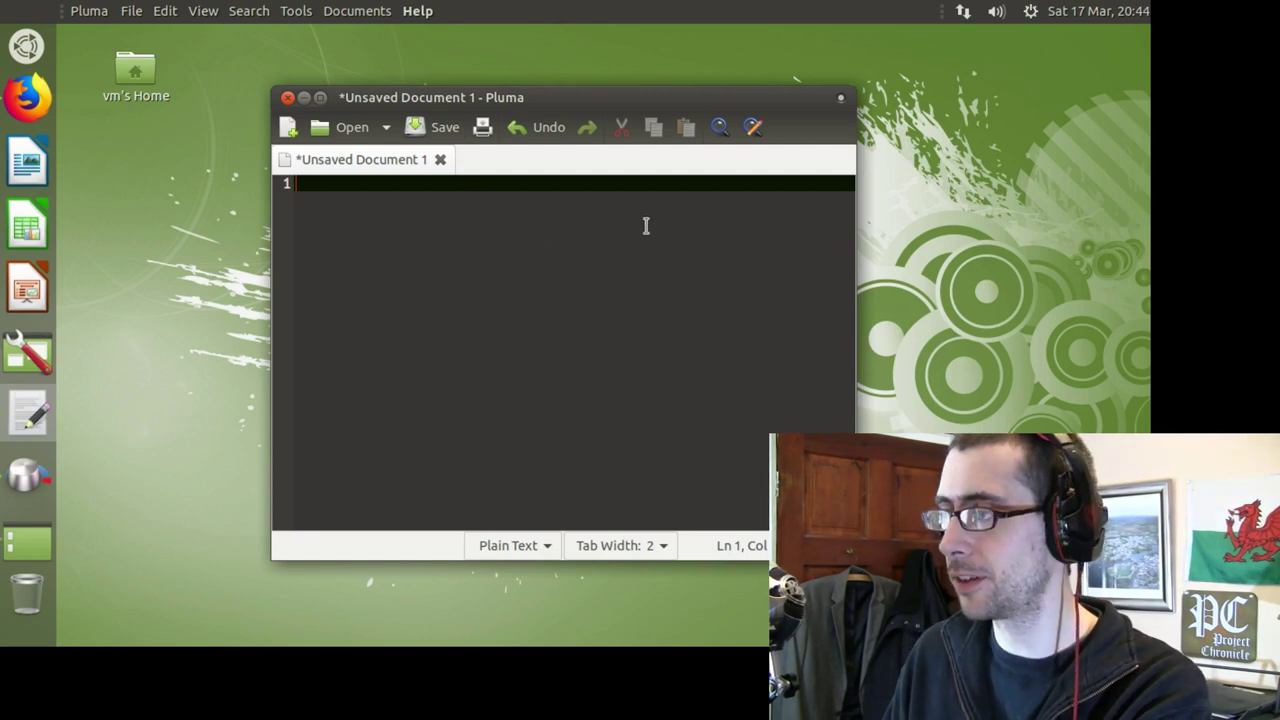
left_click_drag(435, 97, 391, 84)
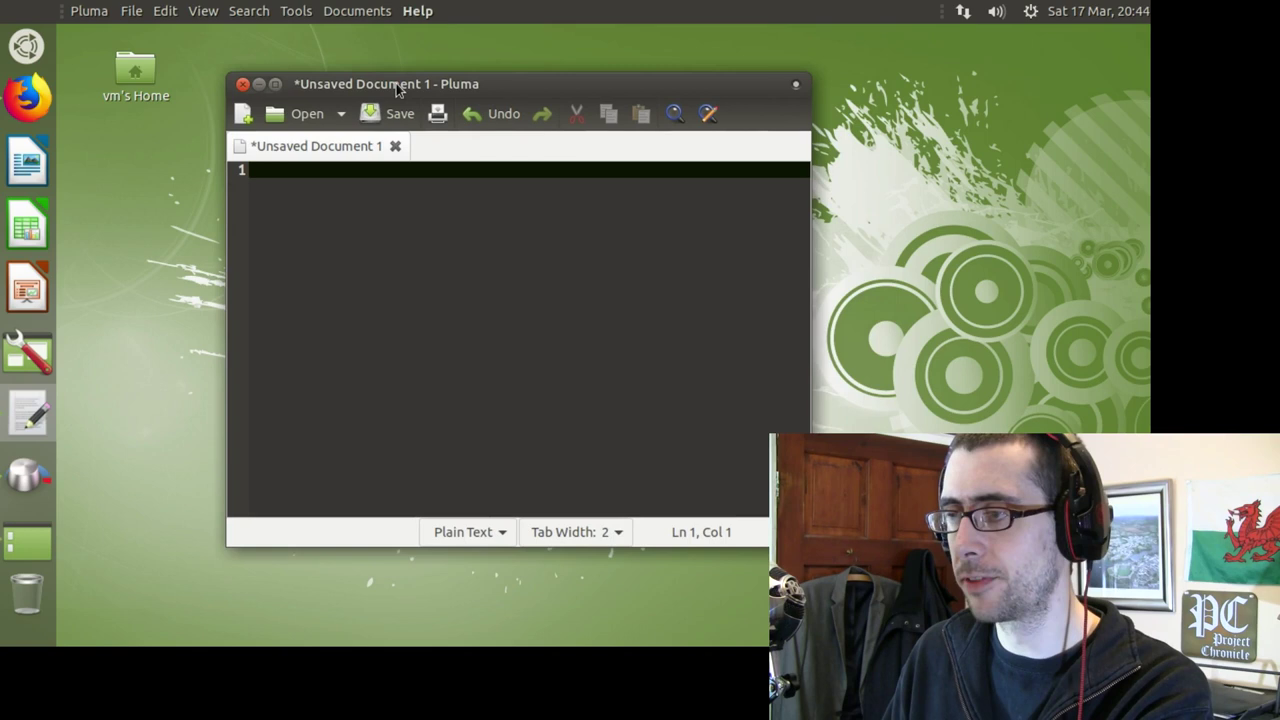
Close Pluma without saving, then bring up Caja's vm home folder window from the dock and move it right
left_click(242, 86)
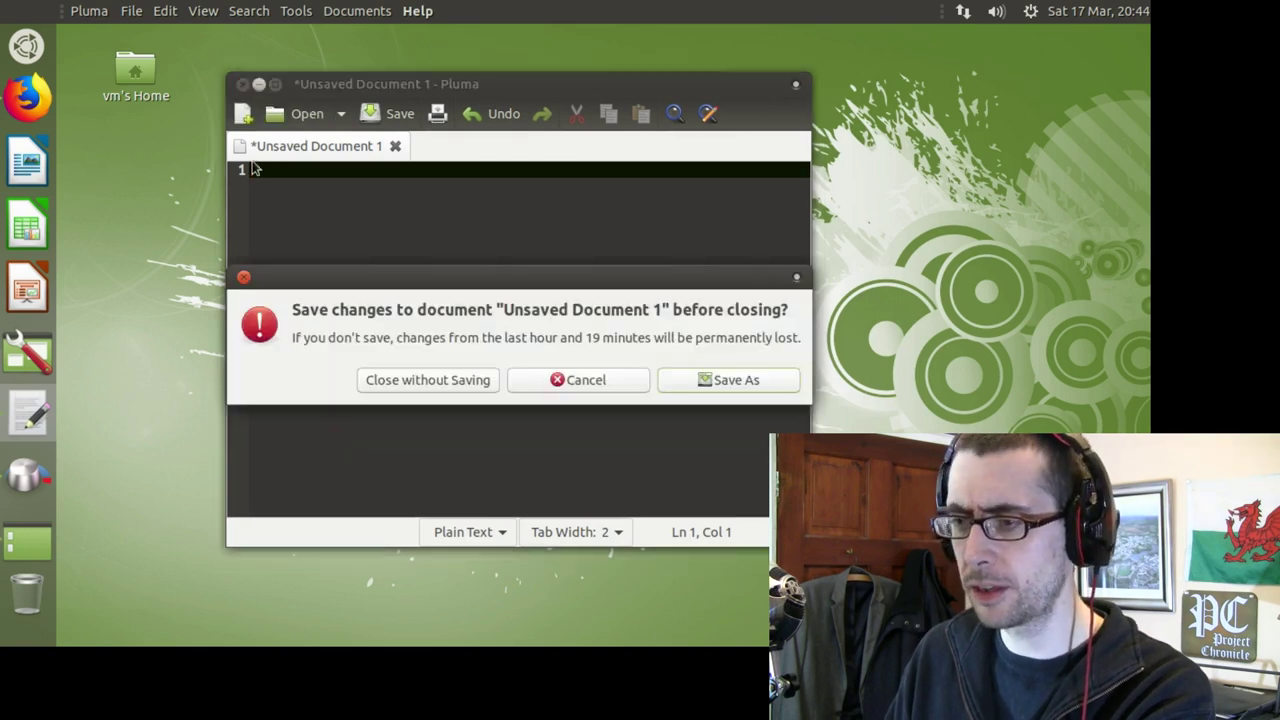
left_click(459, 380)
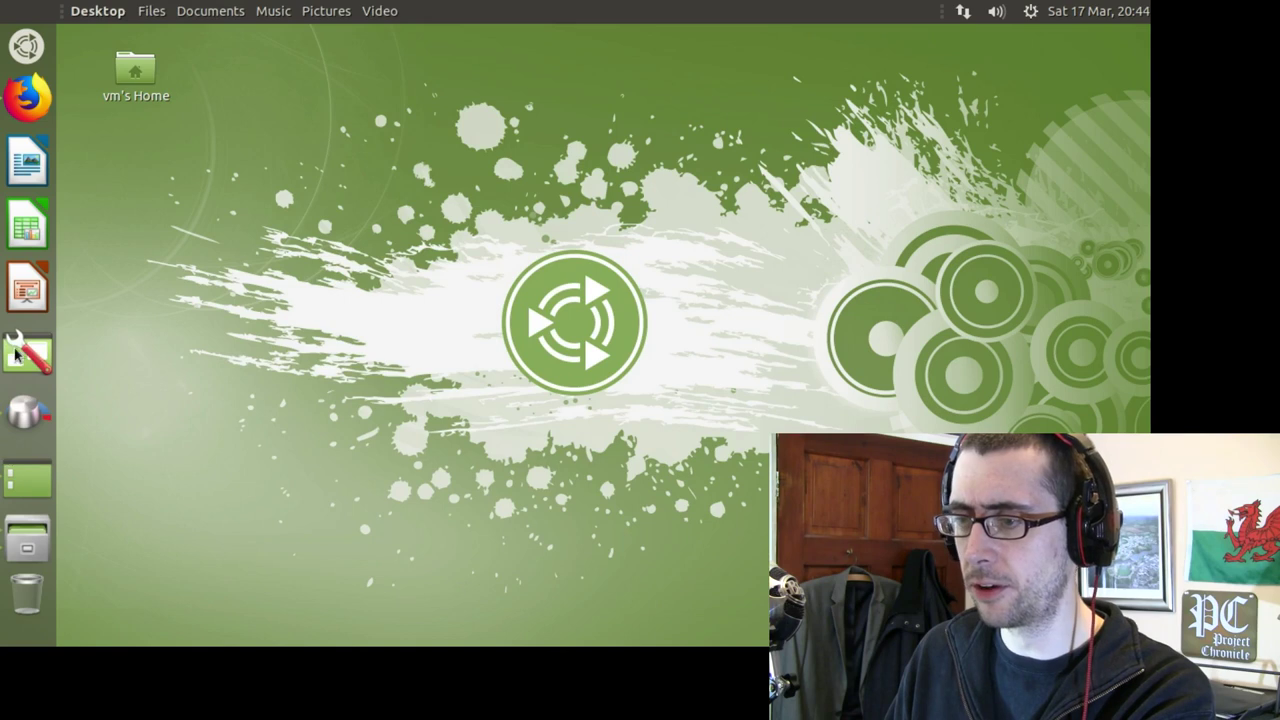
left_click(38, 532)
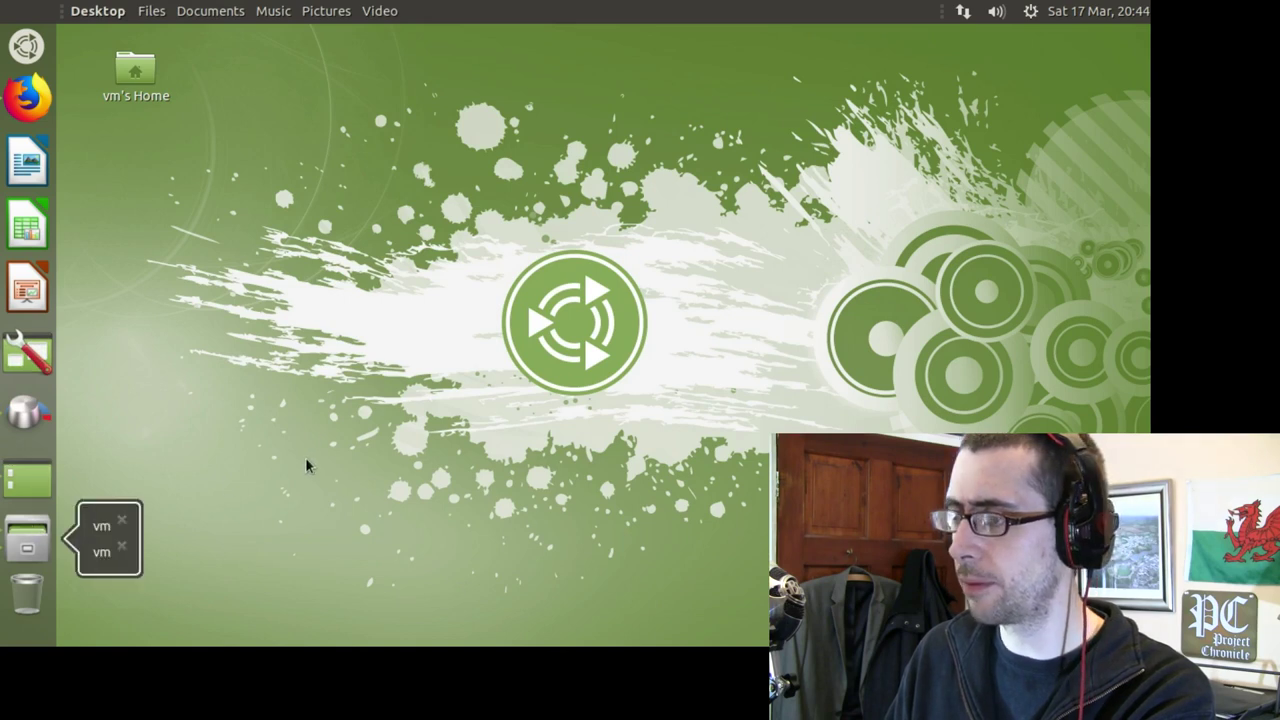
left_click(105, 527)
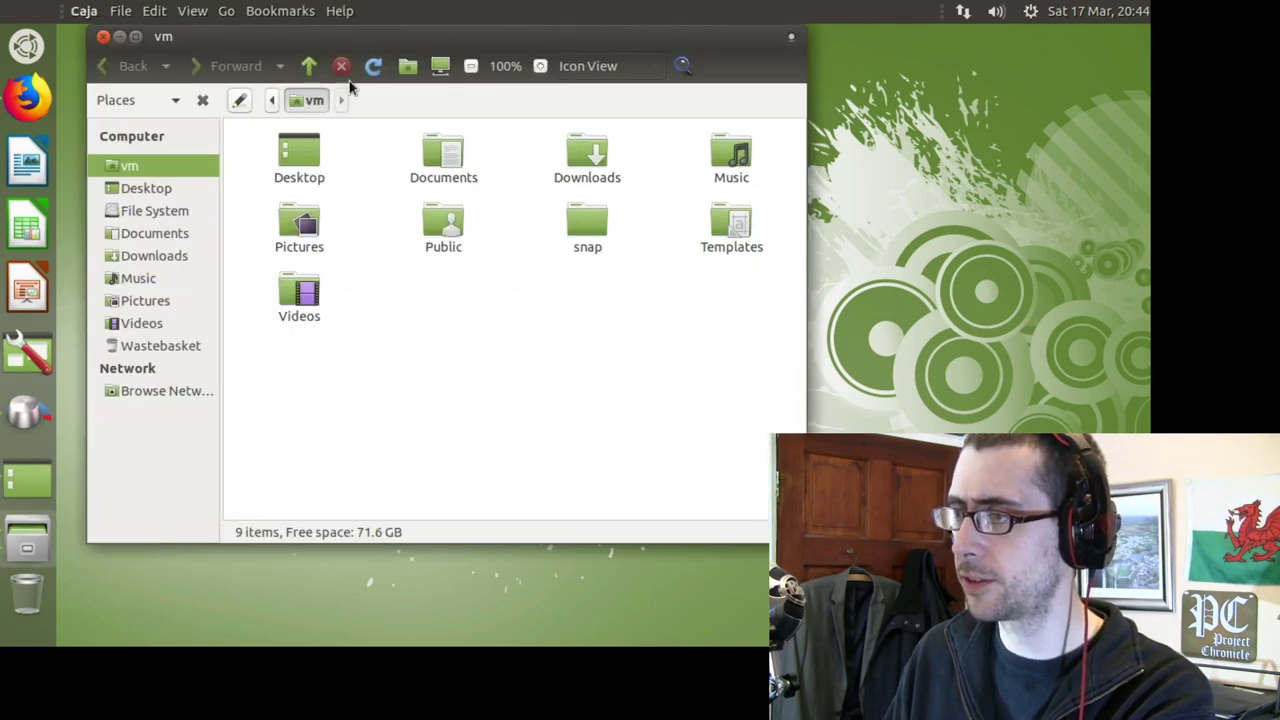
left_click_drag(335, 42, 638, 61)
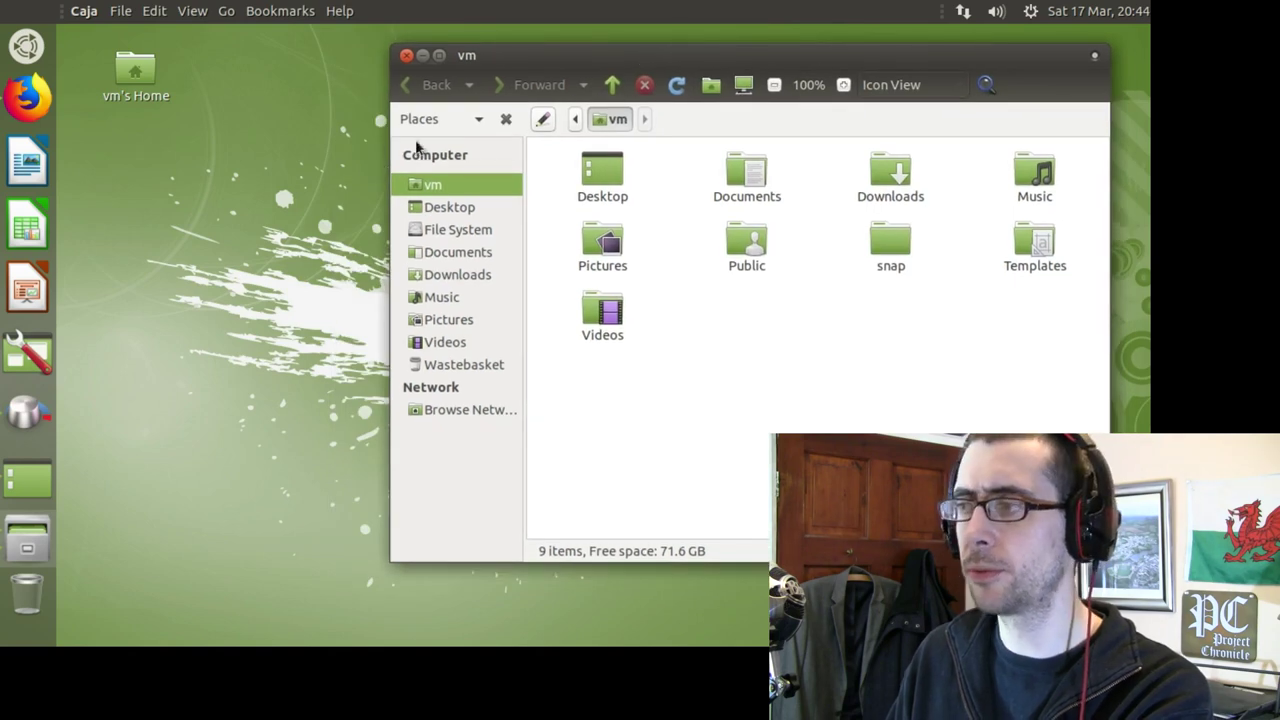